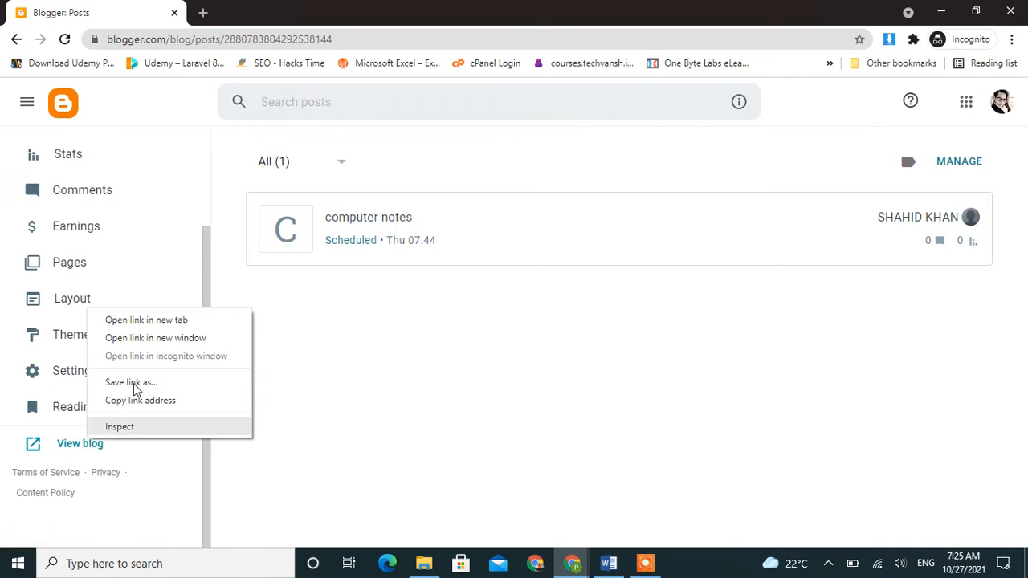
Open the live blog in a new browser tab and view its home page and address
left_click(190, 323)
left_click(257, 7)
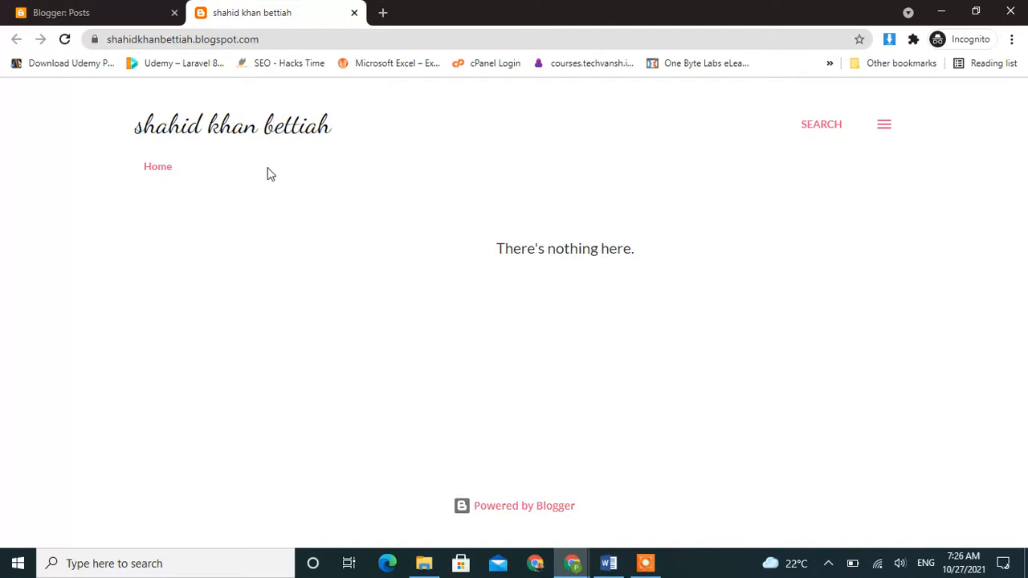
left_click(108, 37)
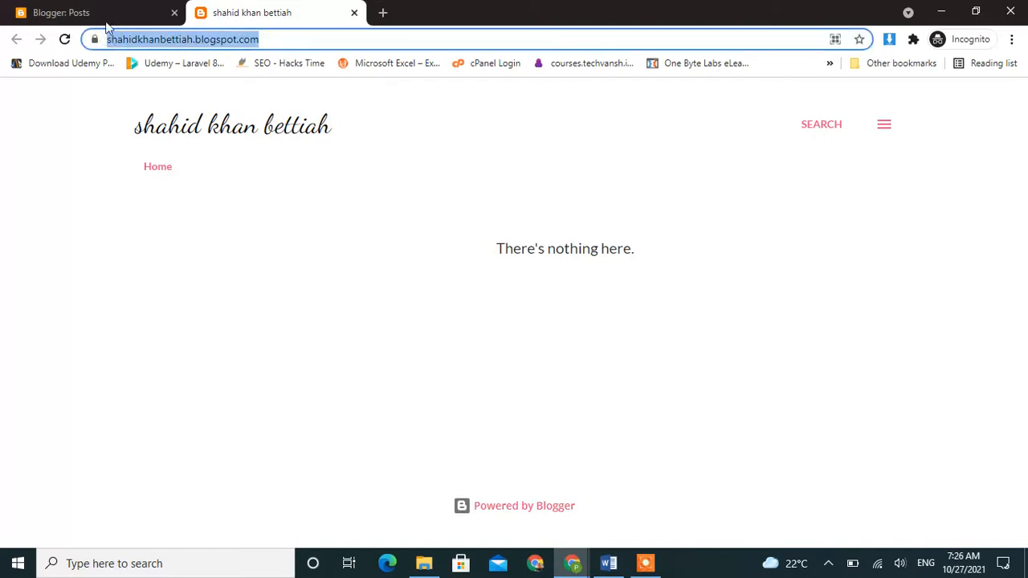
Return to the Blogger dashboard and open the blog's list of pages
left_click(113, 10)
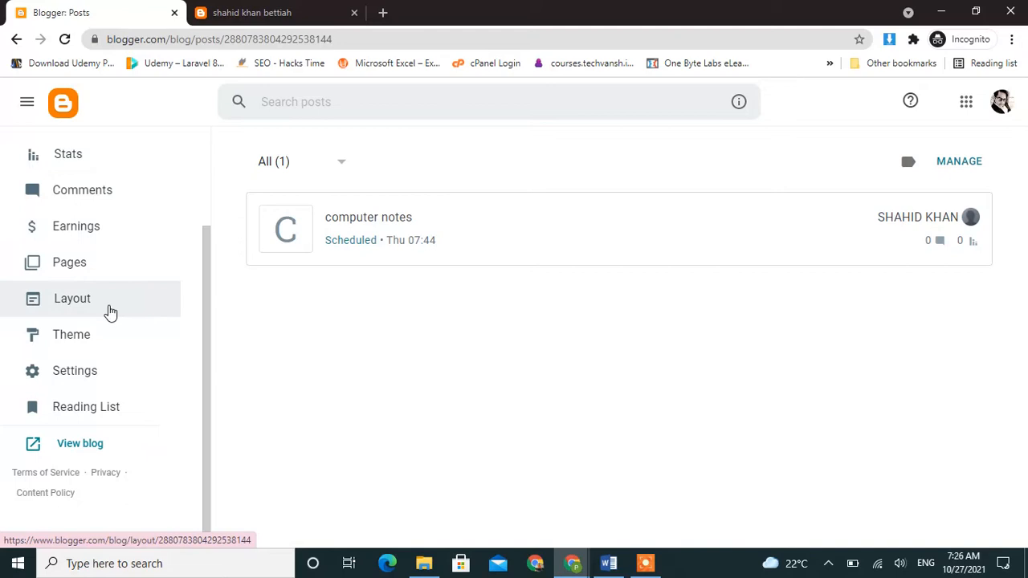
scroll(111, 312, "up", 1)
scroll(111, 313, "up", 2)
scroll(111, 313, "down", 2)
scroll(111, 312, "up", 1)
scroll(111, 313, "up", 1)
scroll(111, 313, "down", 2)
left_click(97, 257)
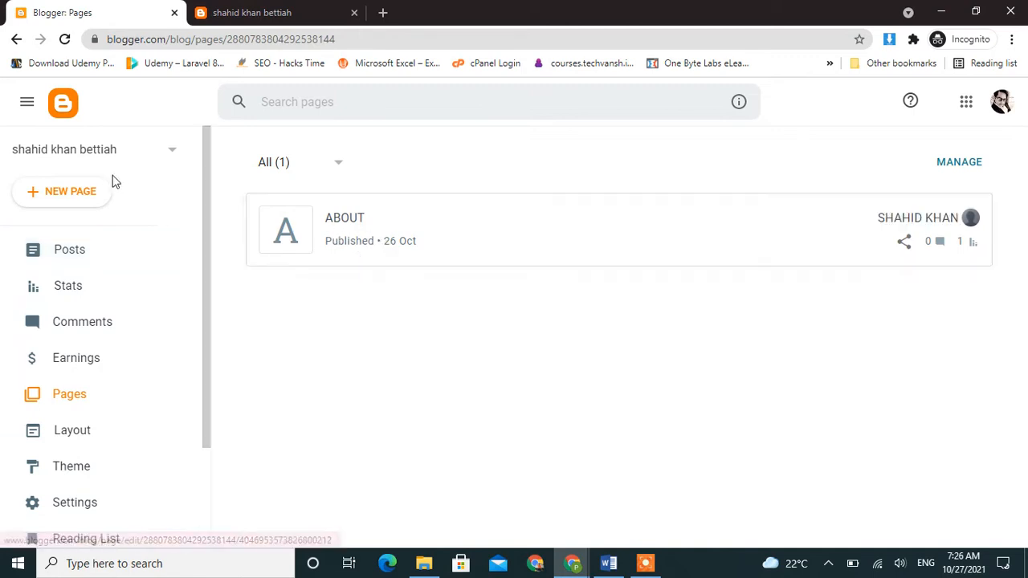
Create a new page titled "contact" and publish it to the blog
left_click(83, 195)
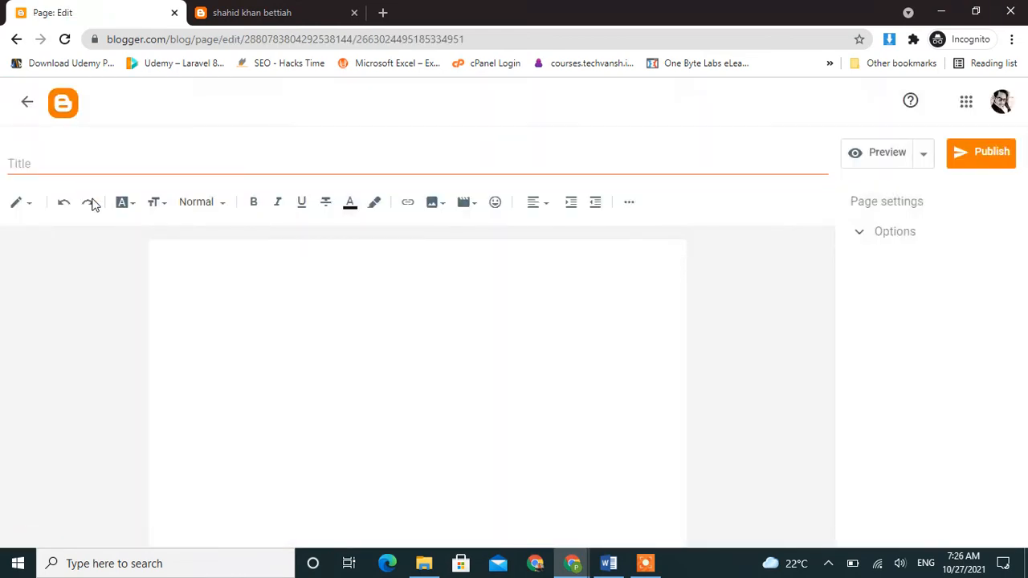
left_click(96, 165)
type("co")
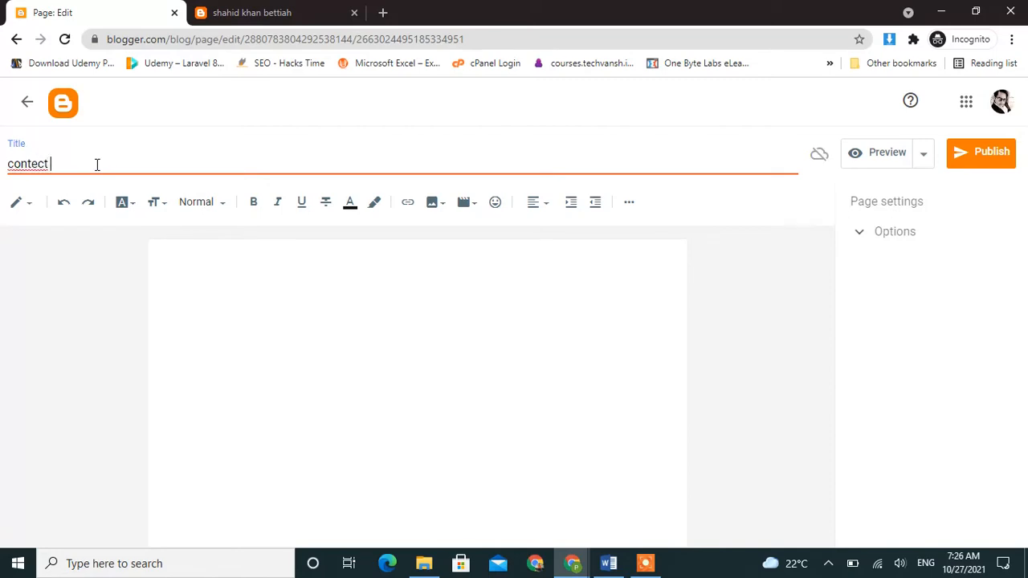
type("ntect")
key("BackSpace")
left_click(994, 159)
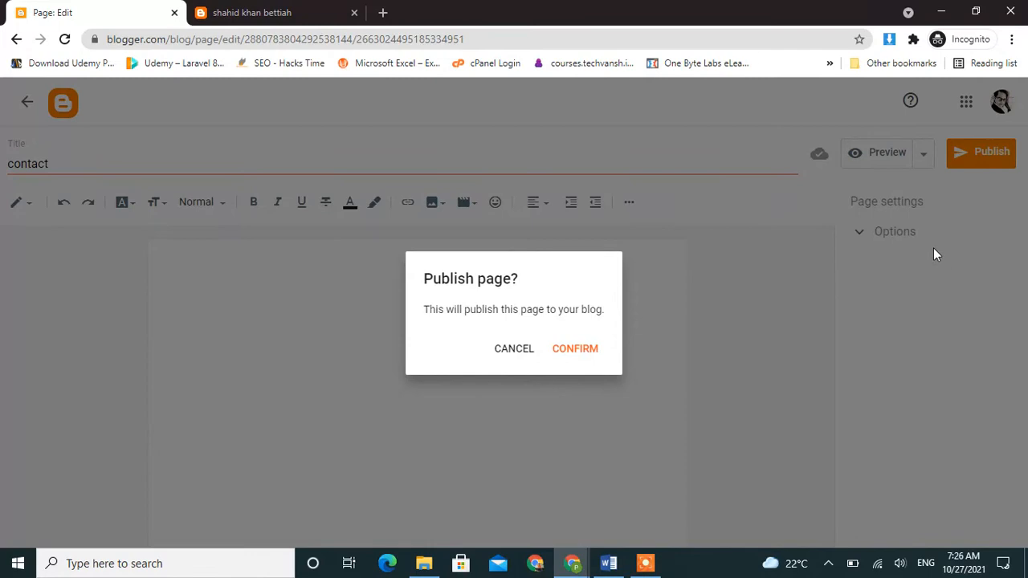
left_click(576, 356)
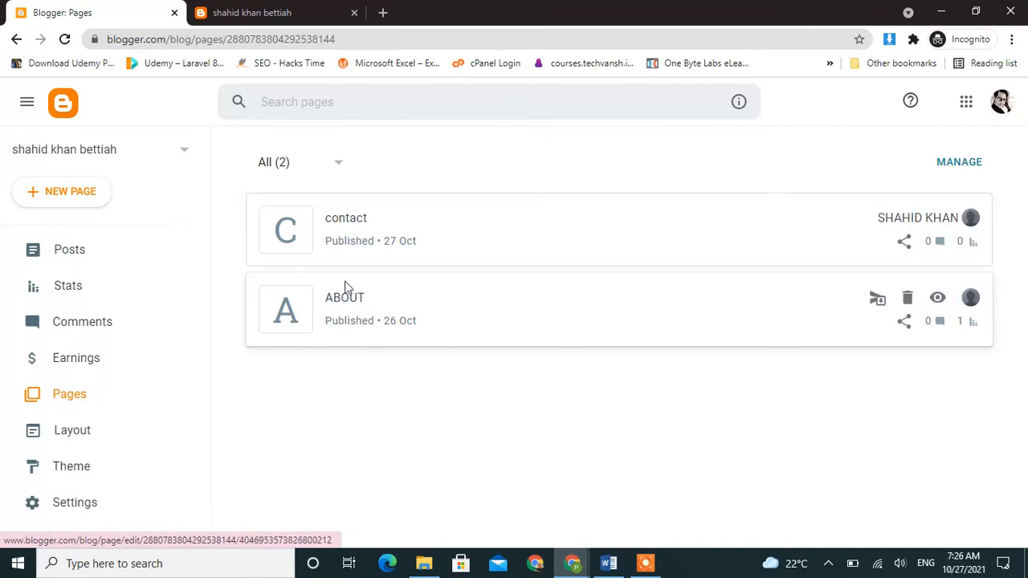
Create a new page titled "Team Member" and publish it to the blog
left_click(63, 199)
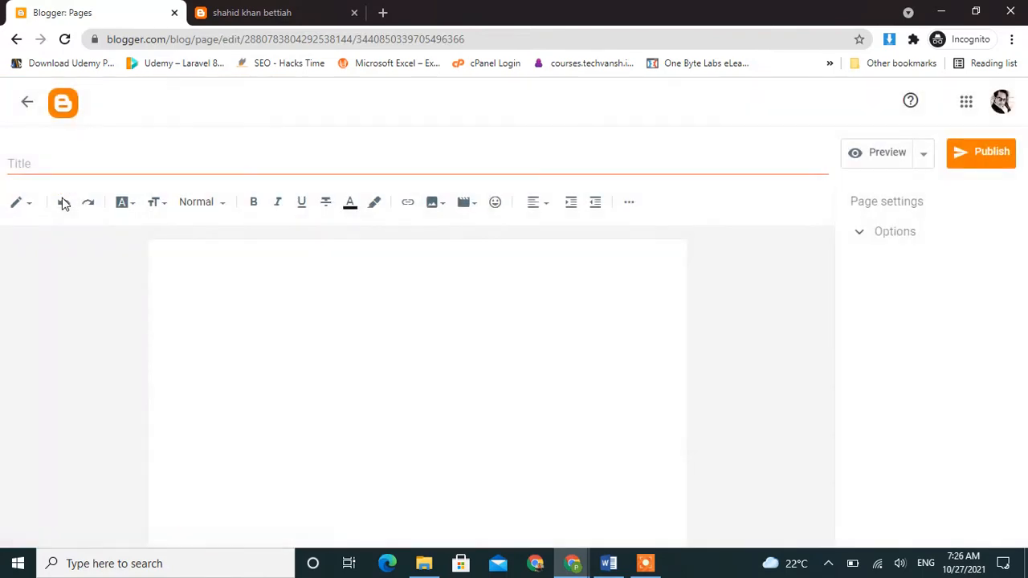
left_click(151, 164)
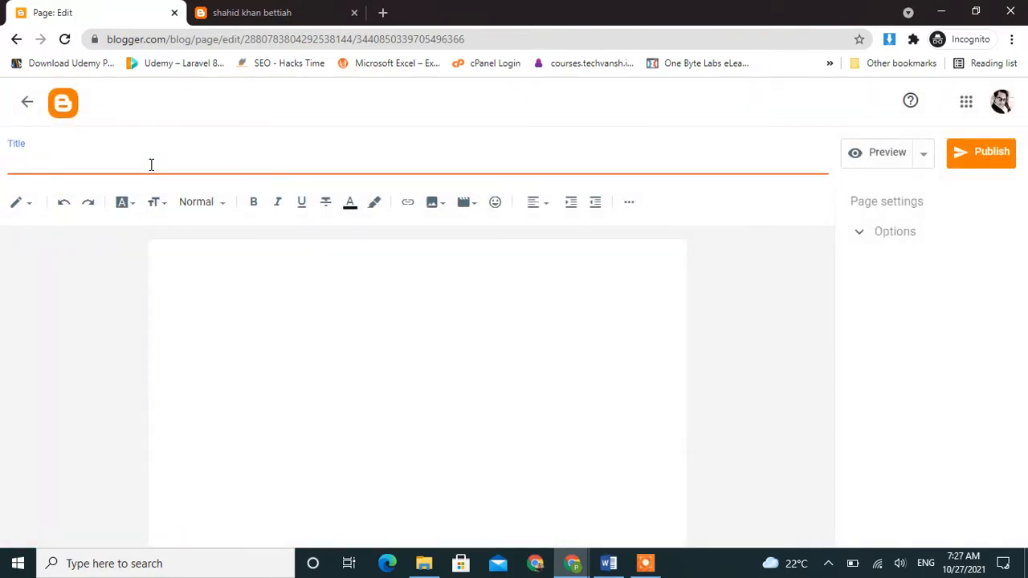
type("Team Member")
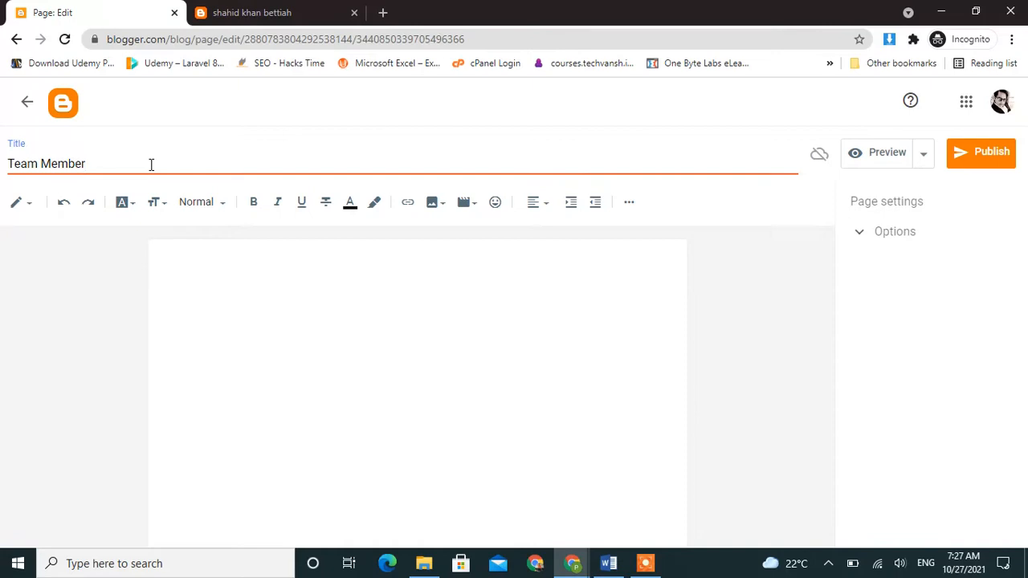
left_click(957, 150)
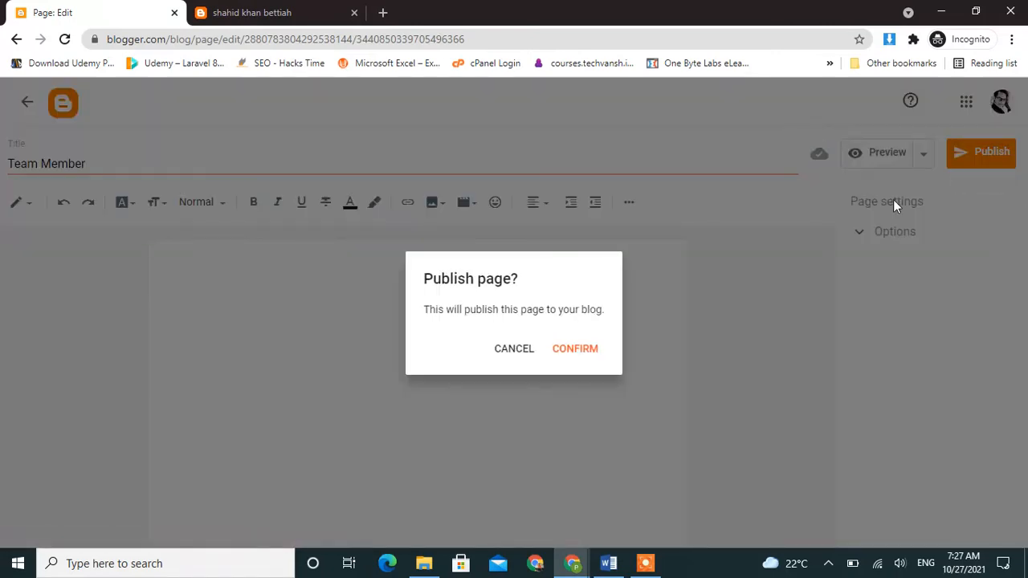
left_click(576, 348)
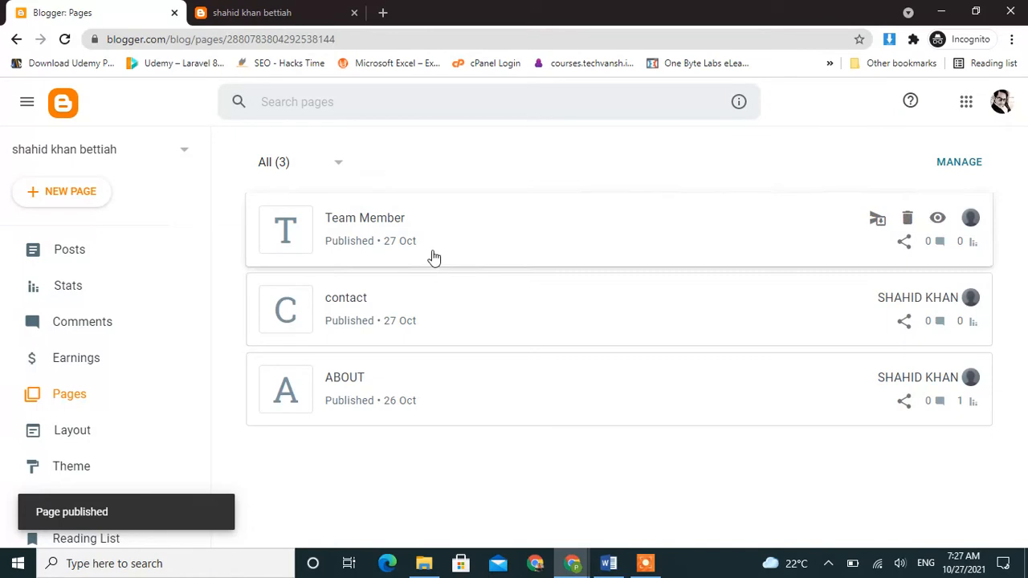
Create a new page titled "Home" and publish it to the blog
left_click(62, 197)
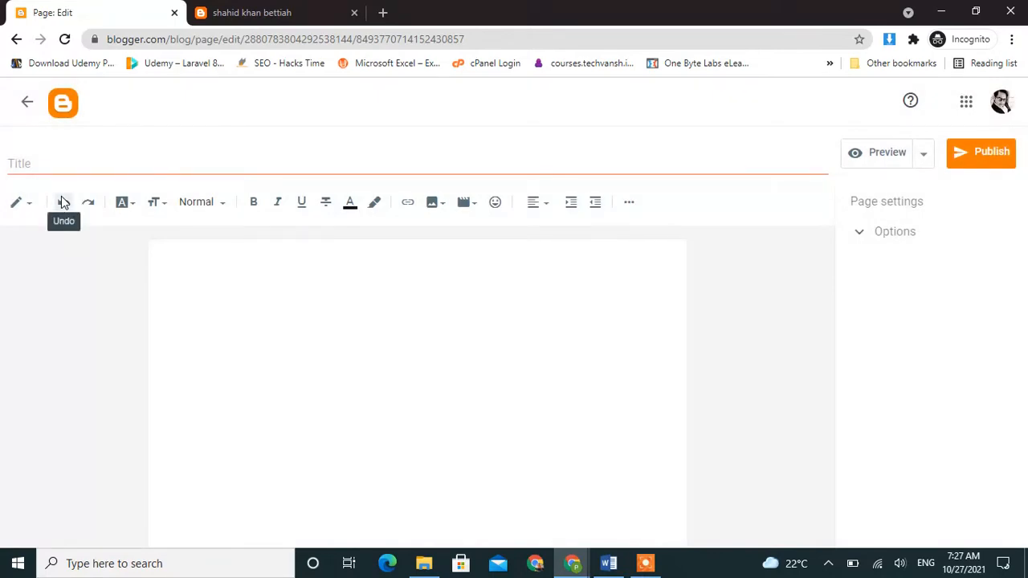
left_click(51, 158)
type("Home")
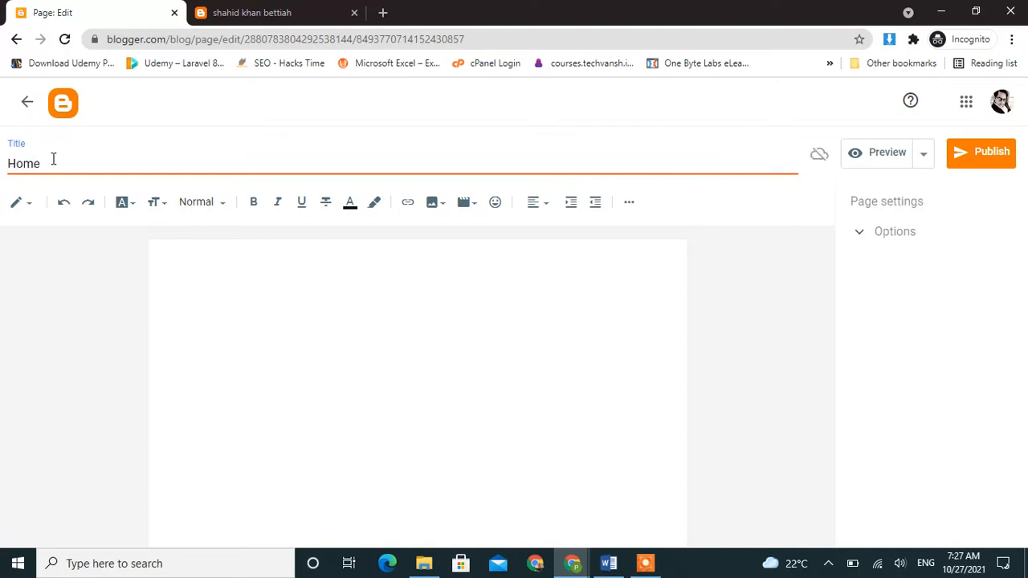
left_click(987, 158)
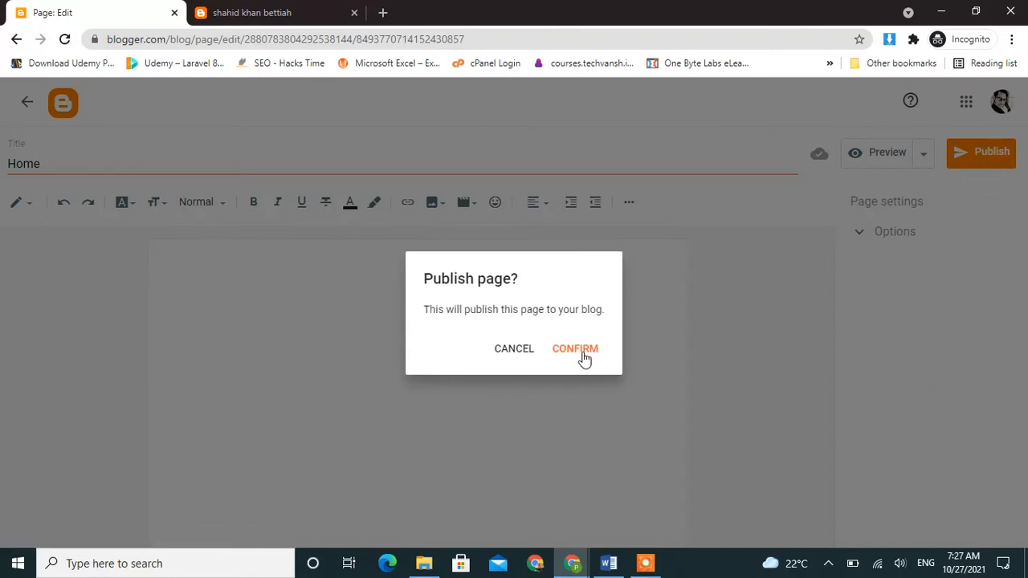
left_click(583, 355)
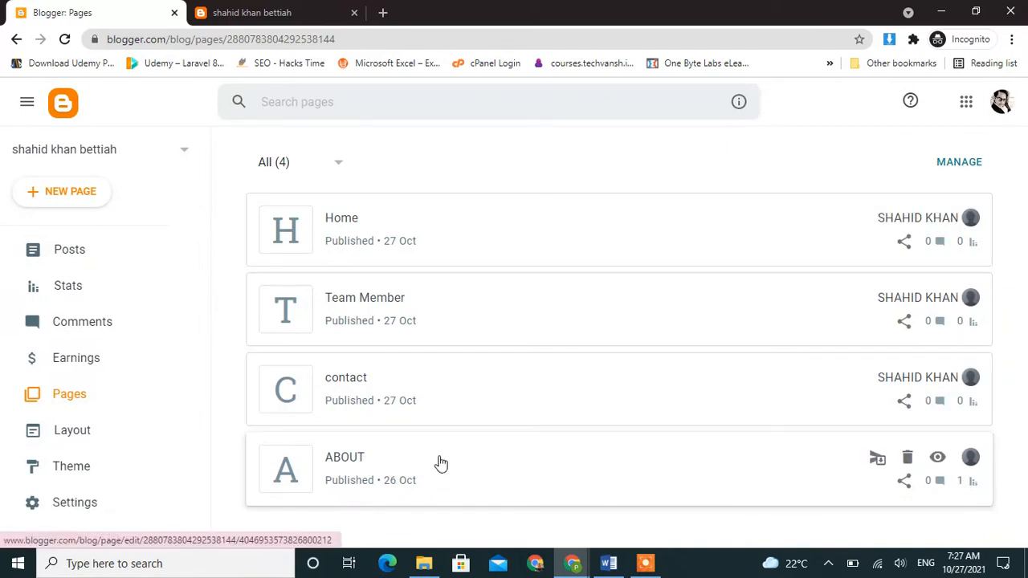
Reload the live blog in its browser tab to check its navigation for the newly published pages
scroll(126, 374, "down", 2)
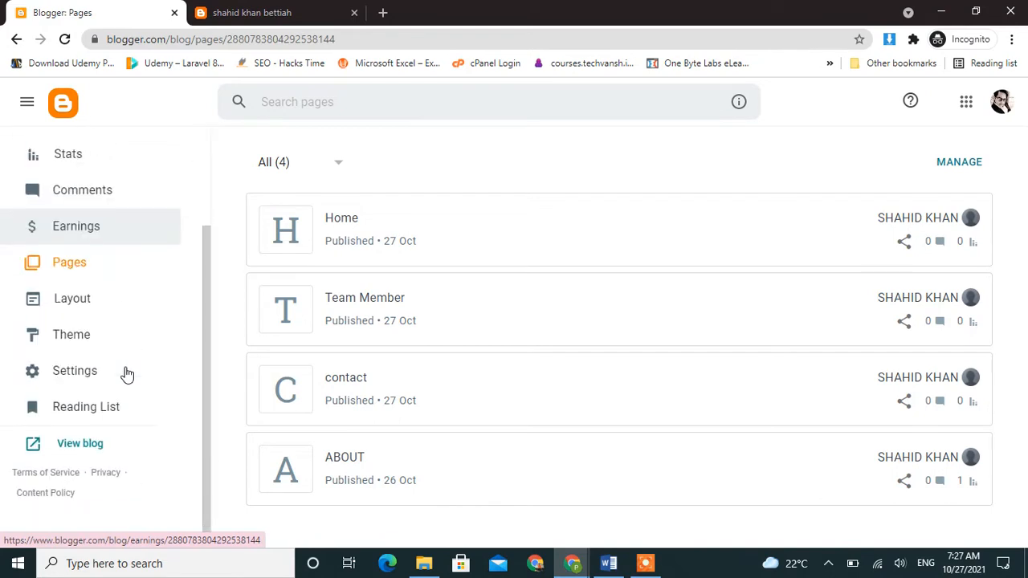
left_click(259, 11)
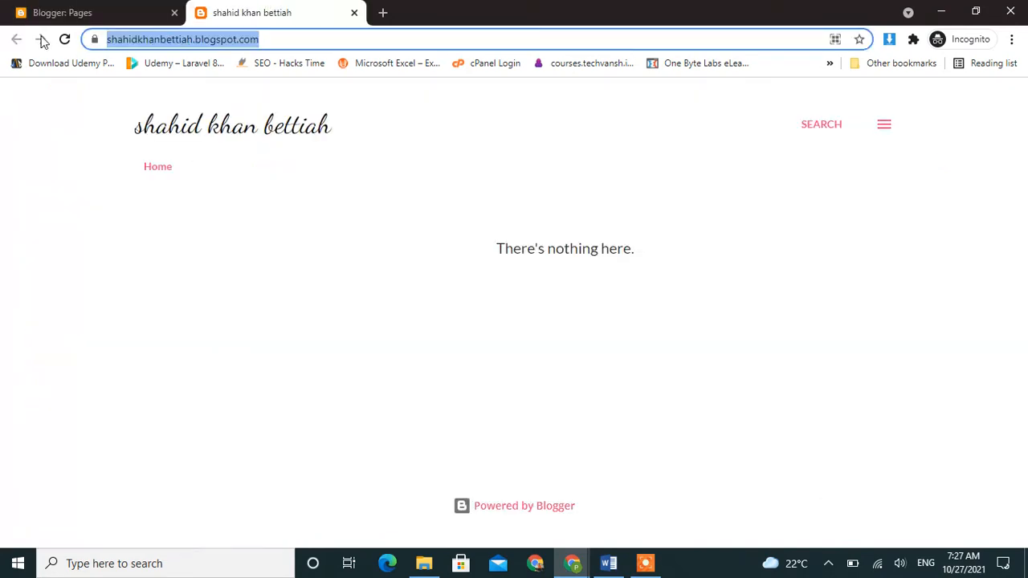
left_click(103, 174)
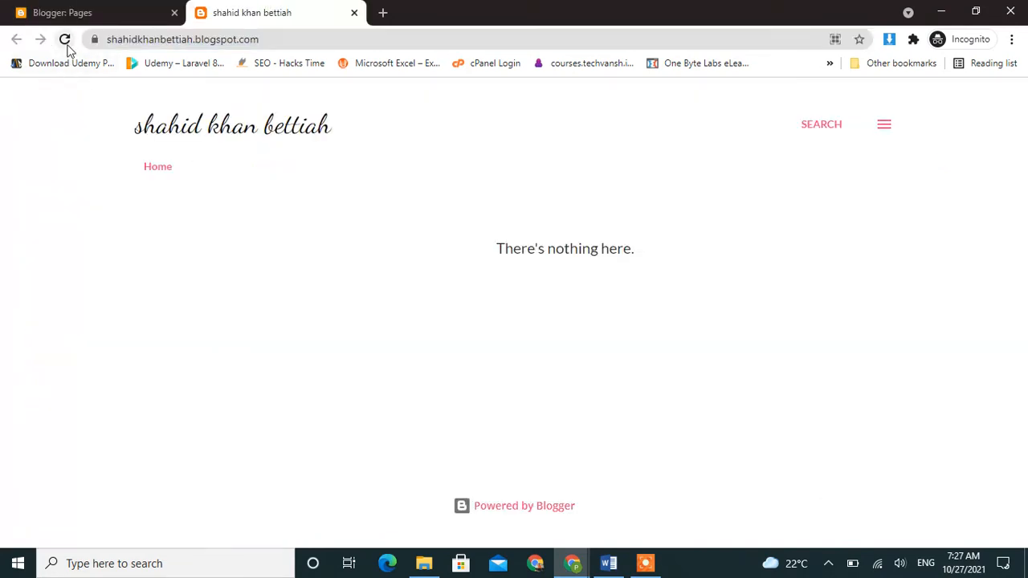
left_click(65, 39)
Return to the dashboard and open the blog layout's Pages gadget under Page list (top) for editing
left_click(101, 12)
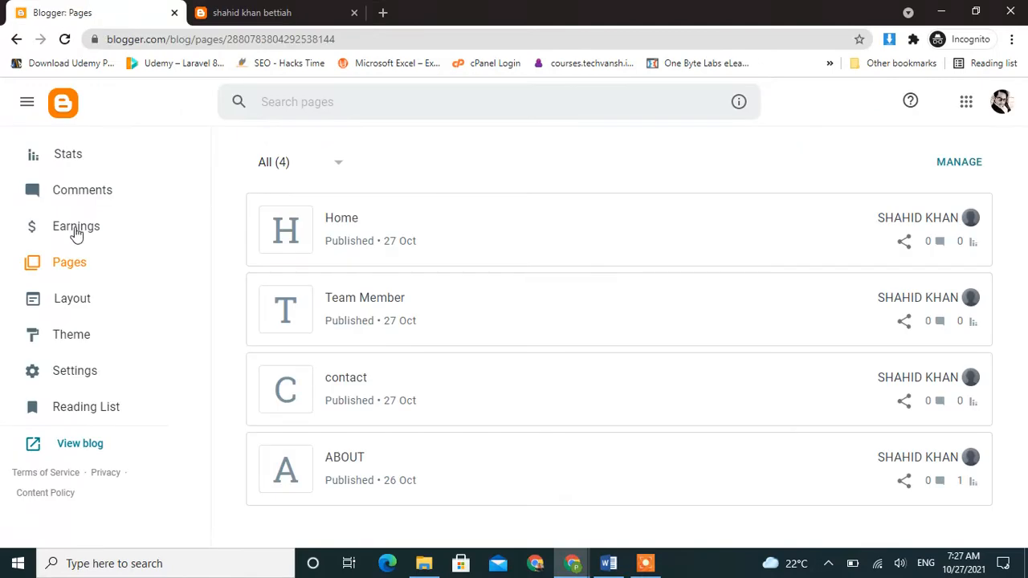
left_click(81, 299)
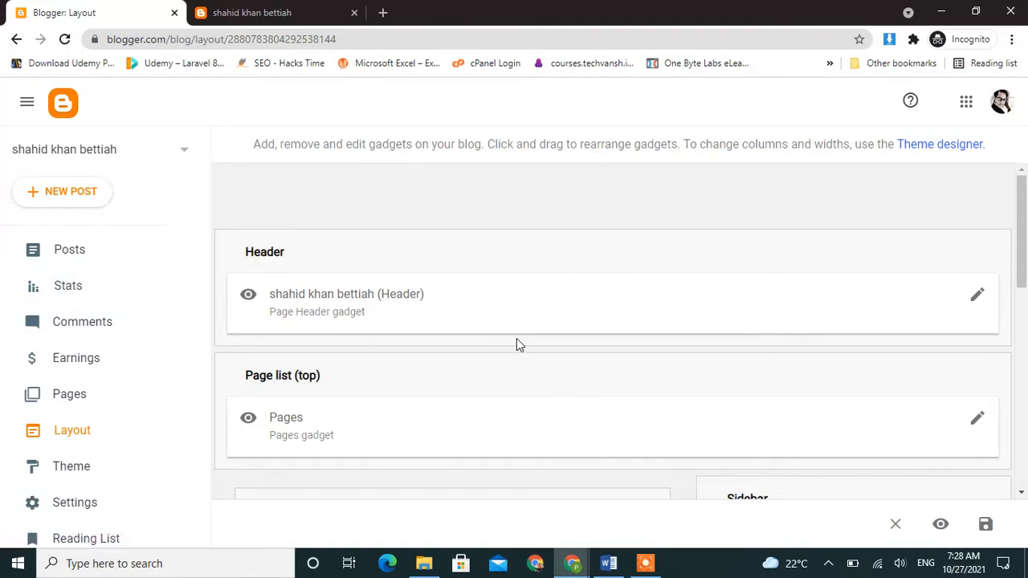
scroll(516, 339, "down", 4)
scroll(516, 339, "up", 2)
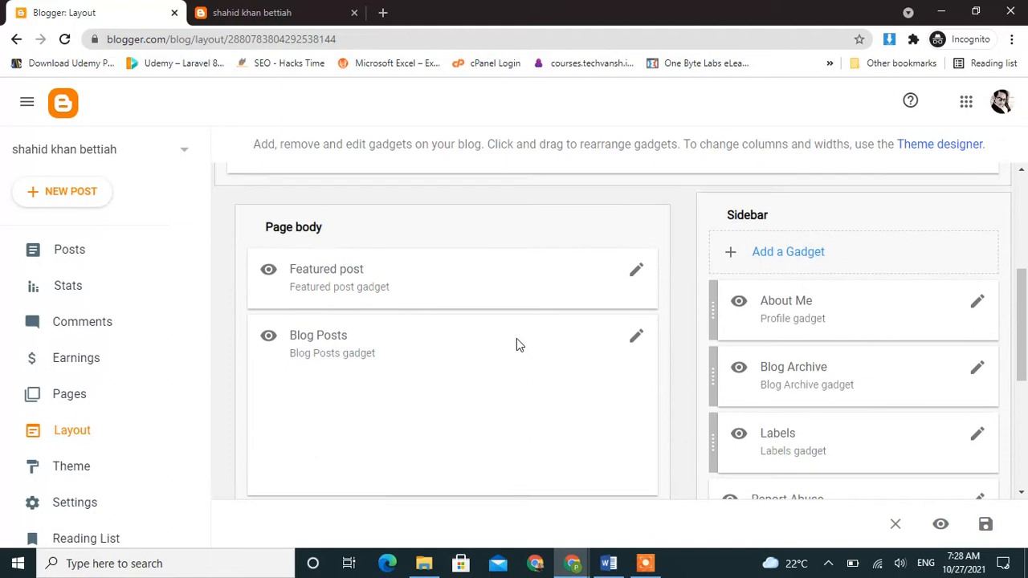
scroll(516, 338, "up", 2)
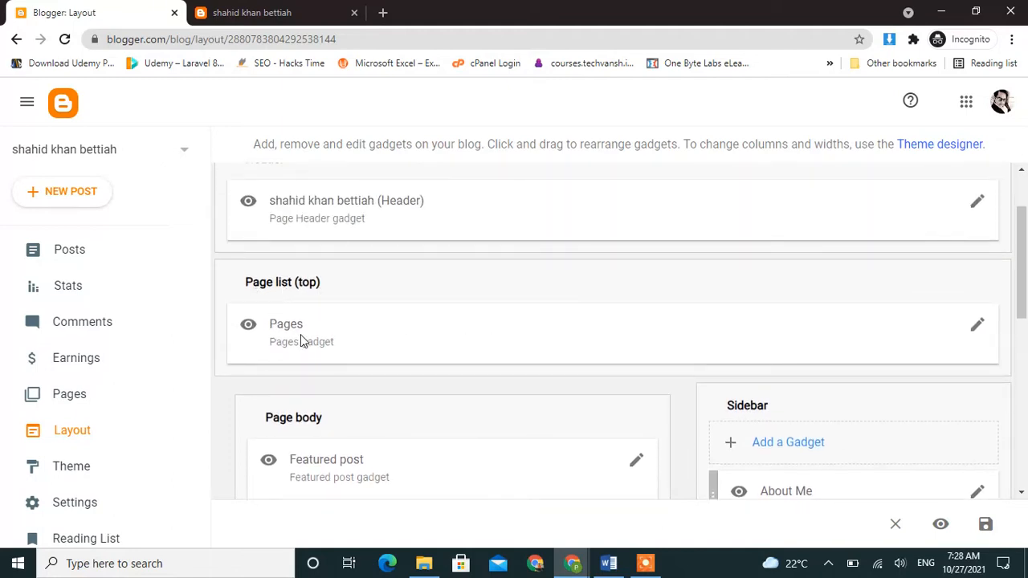
scroll(448, 344, "up", 1)
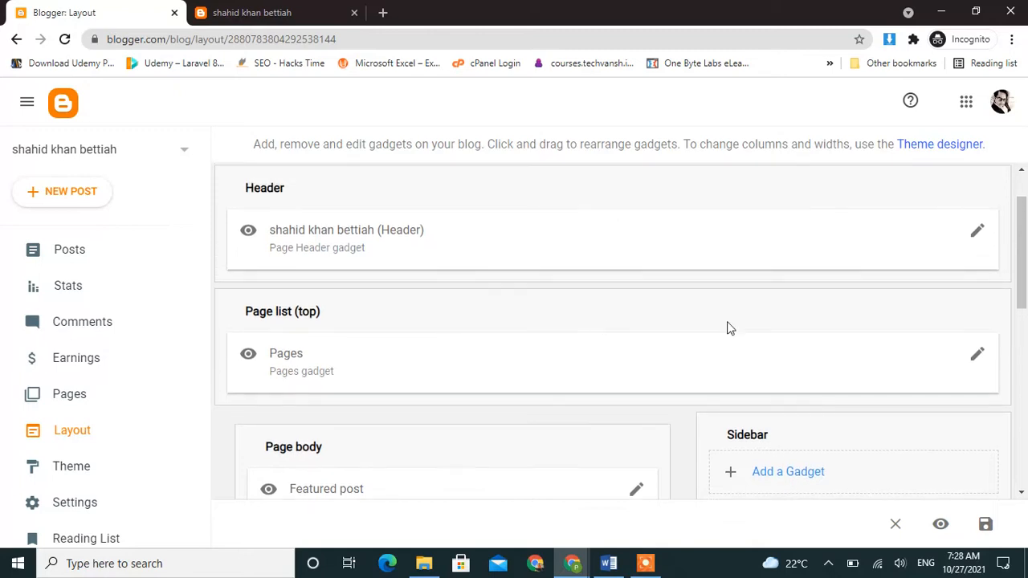
left_click(978, 358)
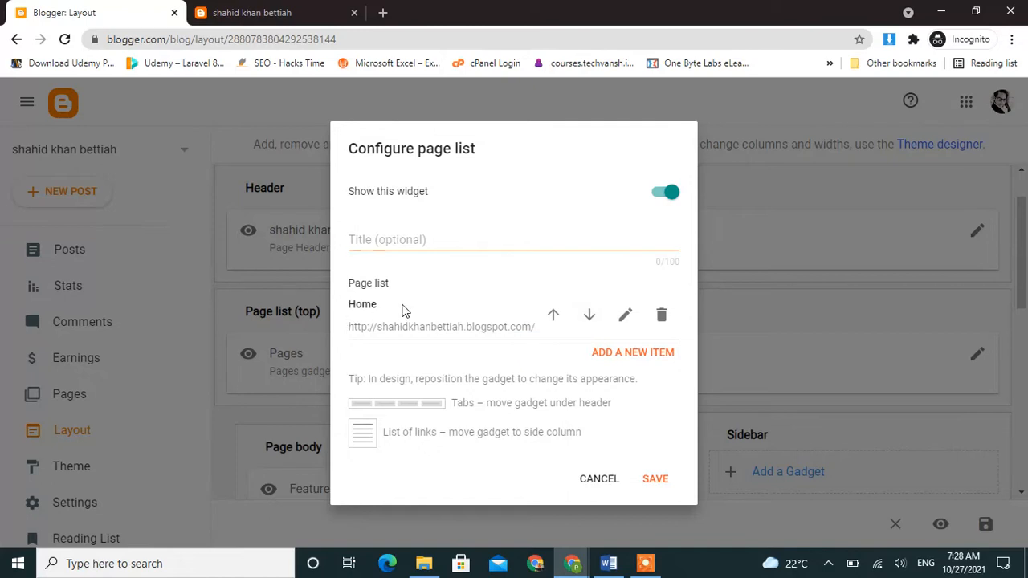
Add the existing ABOUT page as a new item in the page list and save the item
left_click(644, 363)
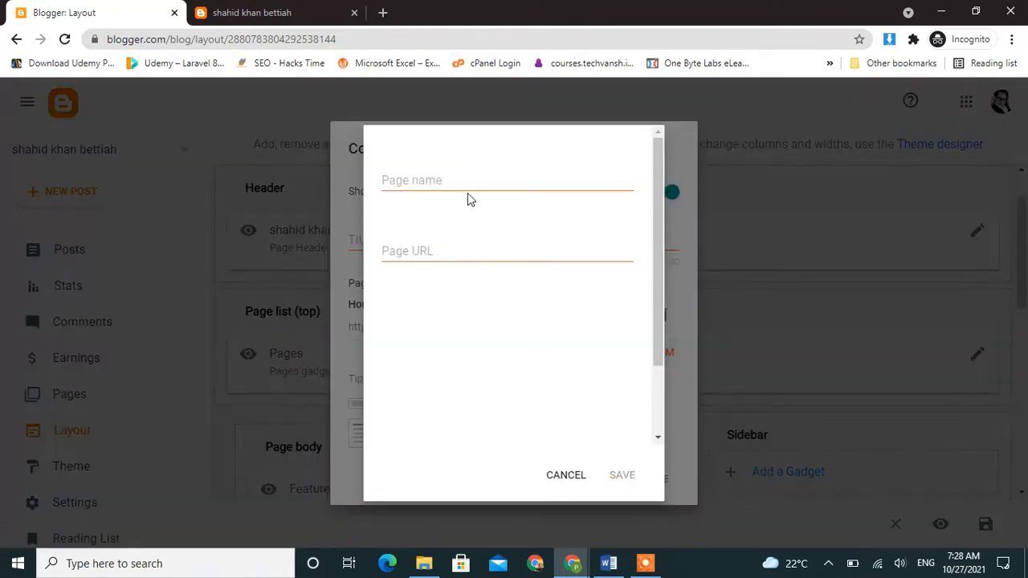
left_click(436, 183)
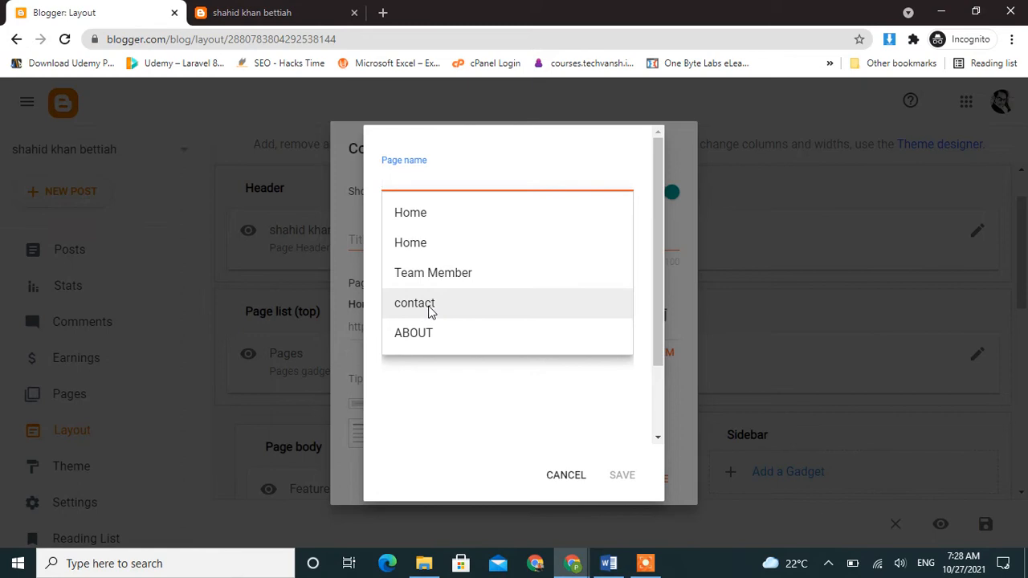
left_click(432, 340)
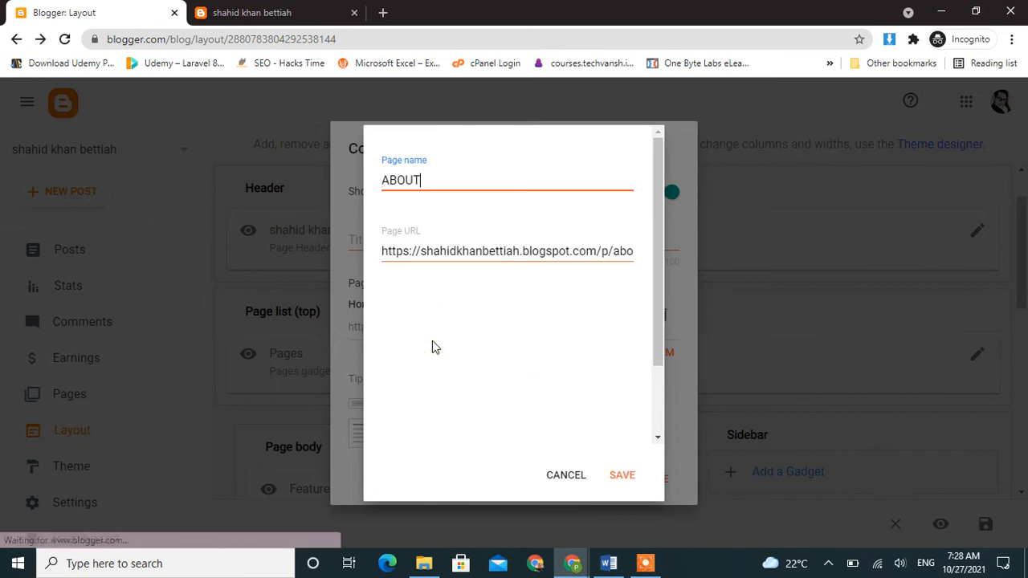
left_click(626, 476)
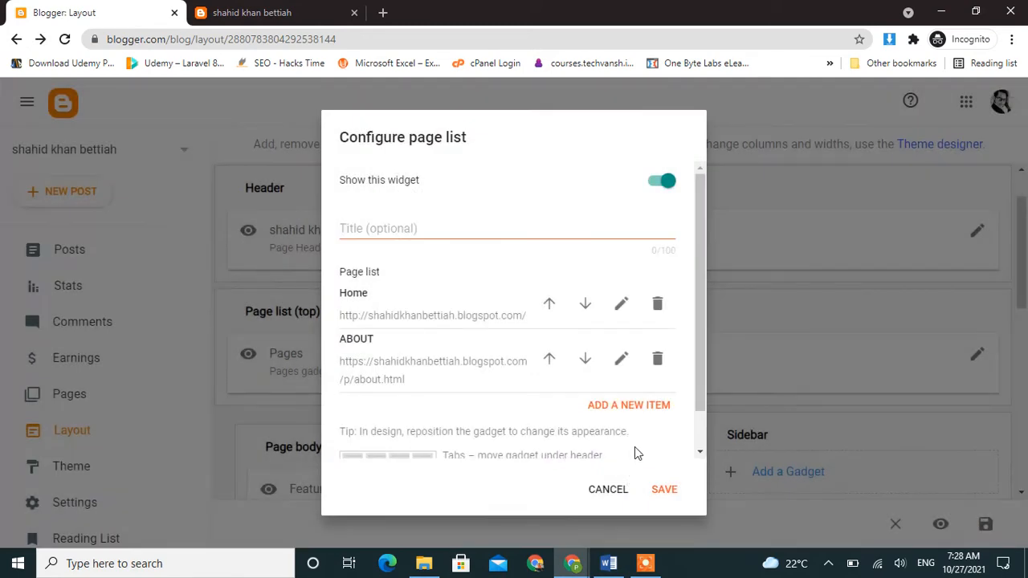
Add the existing Team Member page as a new item in the page list and save the item
left_click(639, 406)
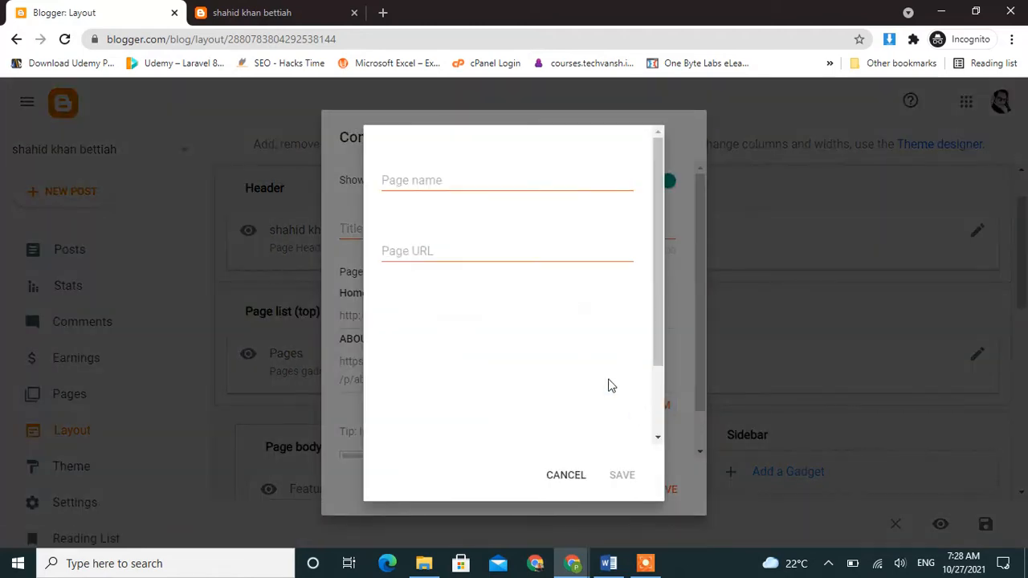
left_click(459, 180)
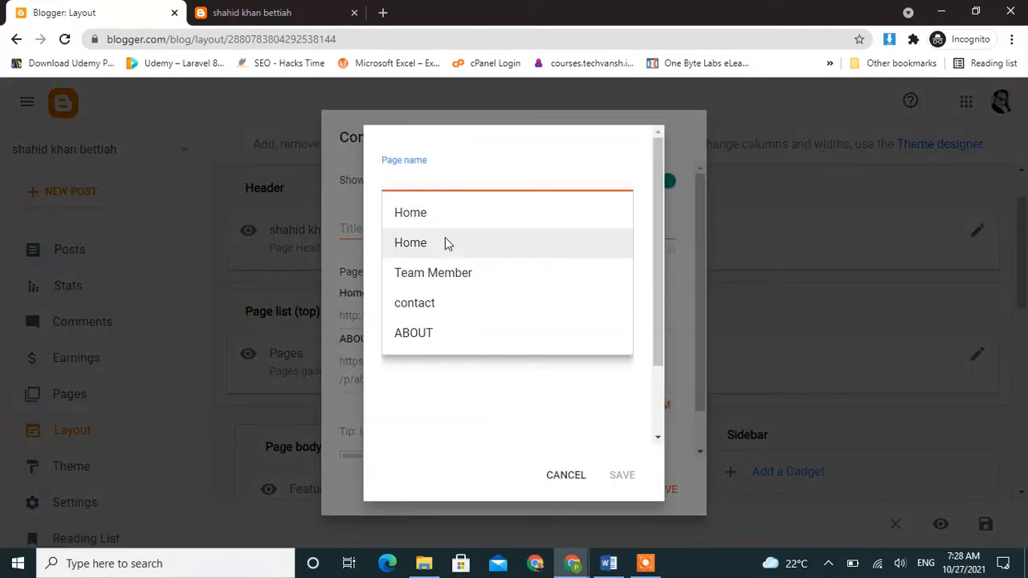
left_click(442, 273)
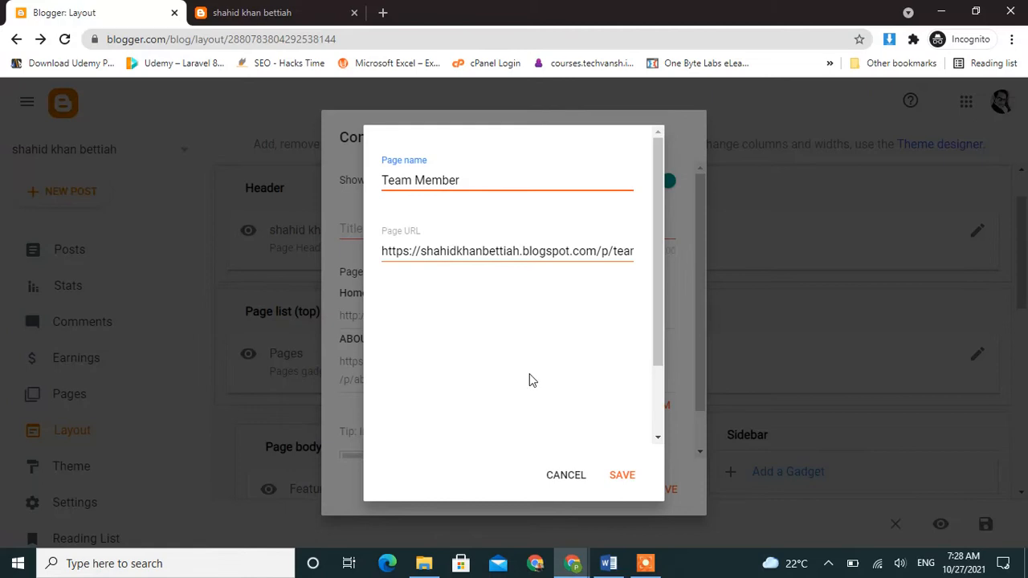
left_click(624, 475)
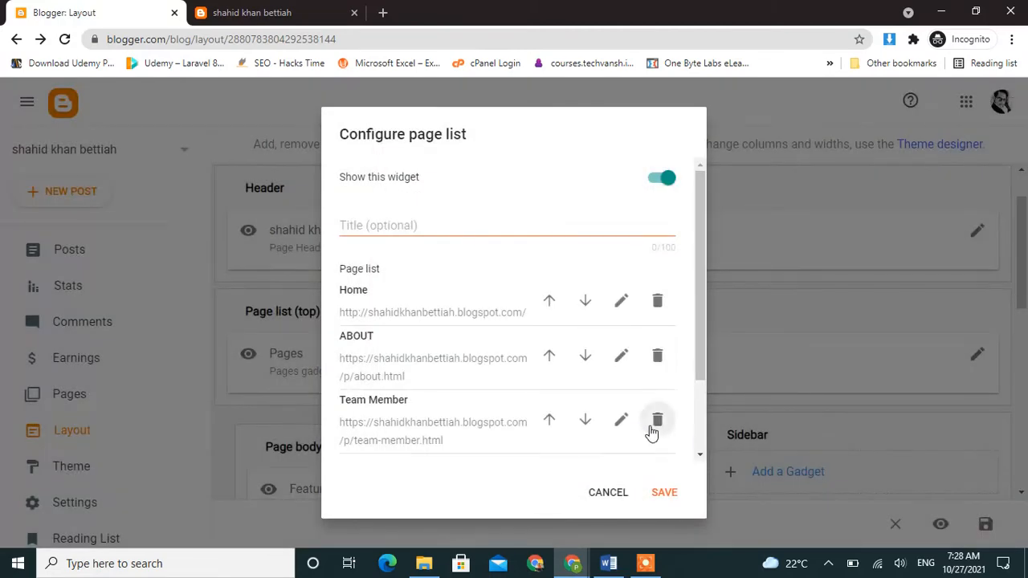
scroll(652, 431, "down", 2)
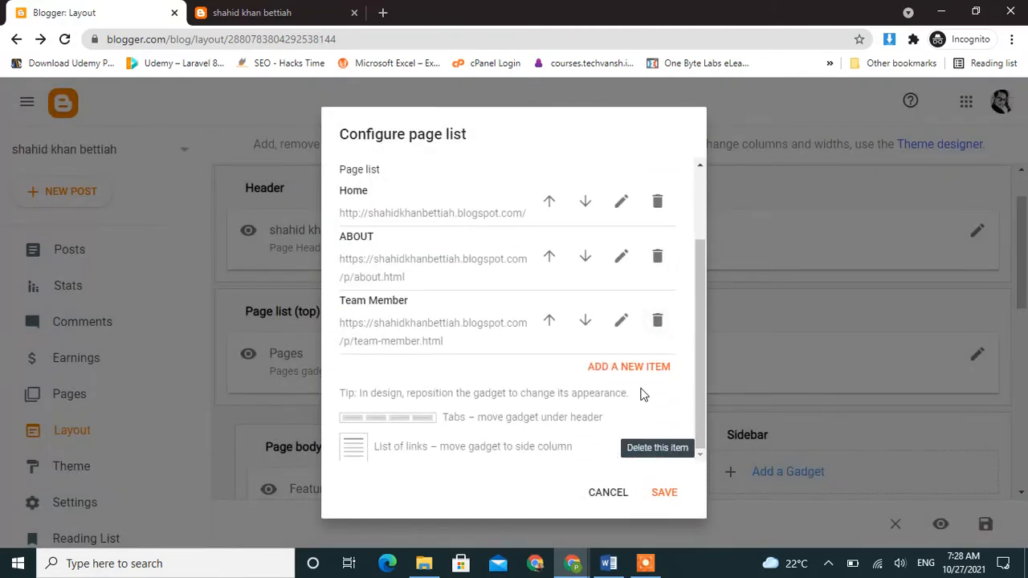
Add the existing contact page as a new item in the page list and save the item
left_click(641, 371)
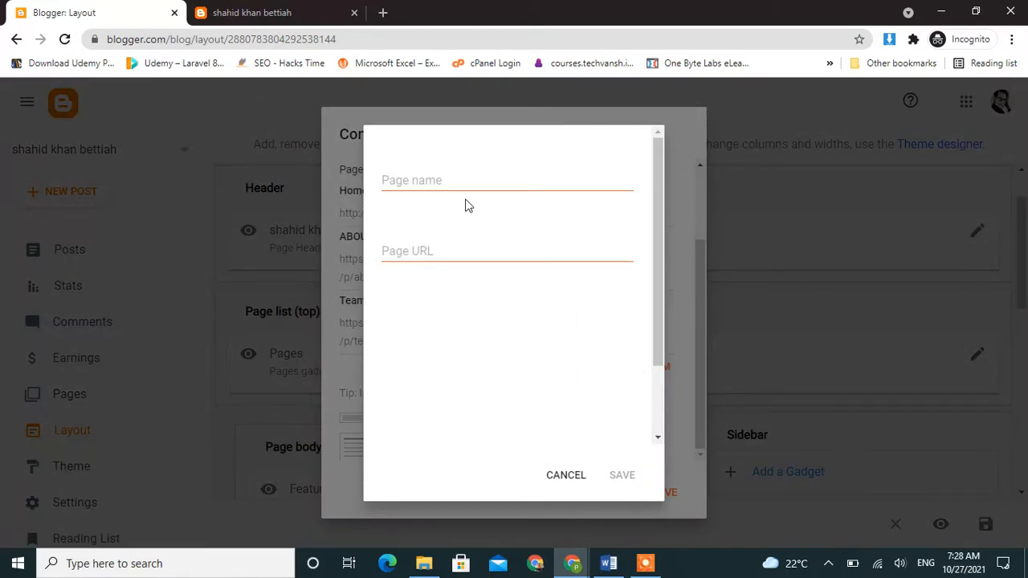
left_click(445, 183)
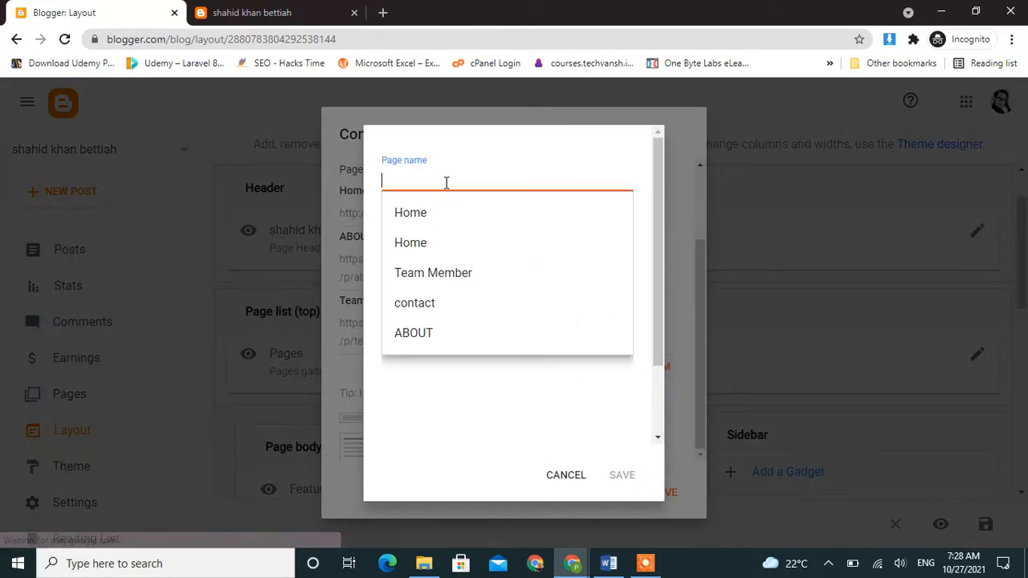
left_click(439, 303)
left_click(623, 474)
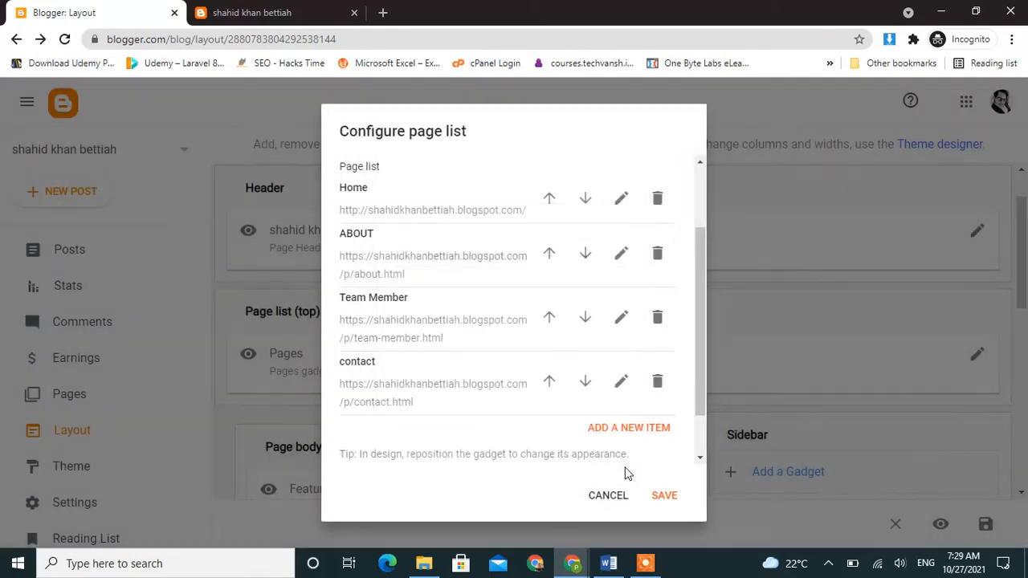
Save the Pages gadget's configured page list, and save the blog layout
scroll(479, 241, "up", 2)
scroll(479, 241, "down", 4)
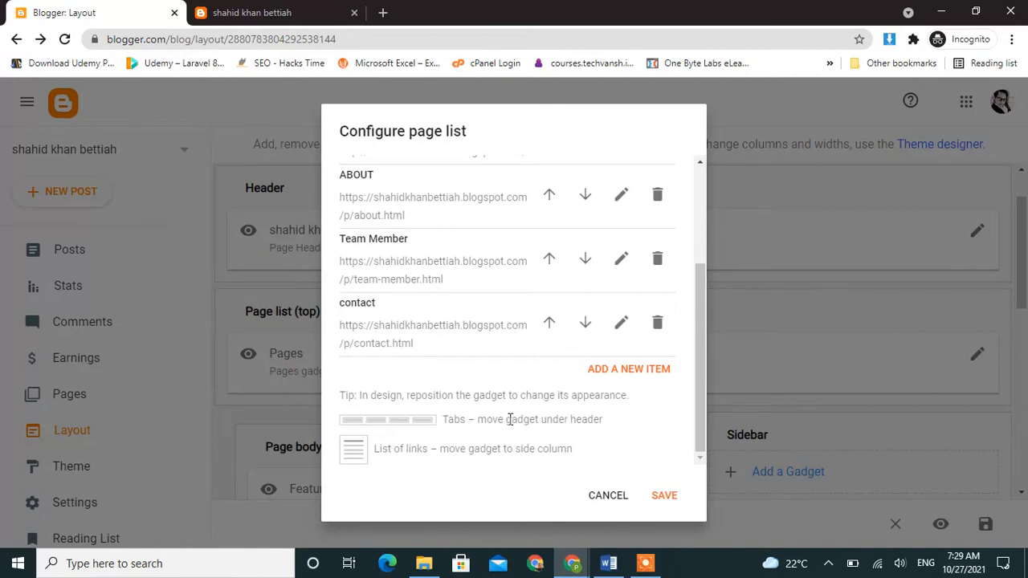
double_click(451, 419)
left_click(477, 419)
left_click(664, 497)
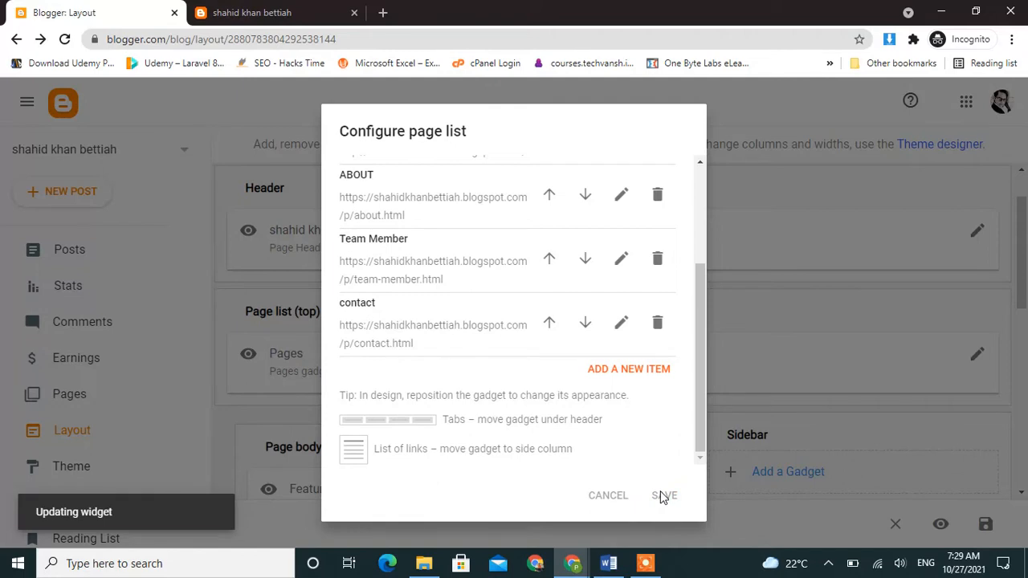
scroll(585, 386, "down", 10)
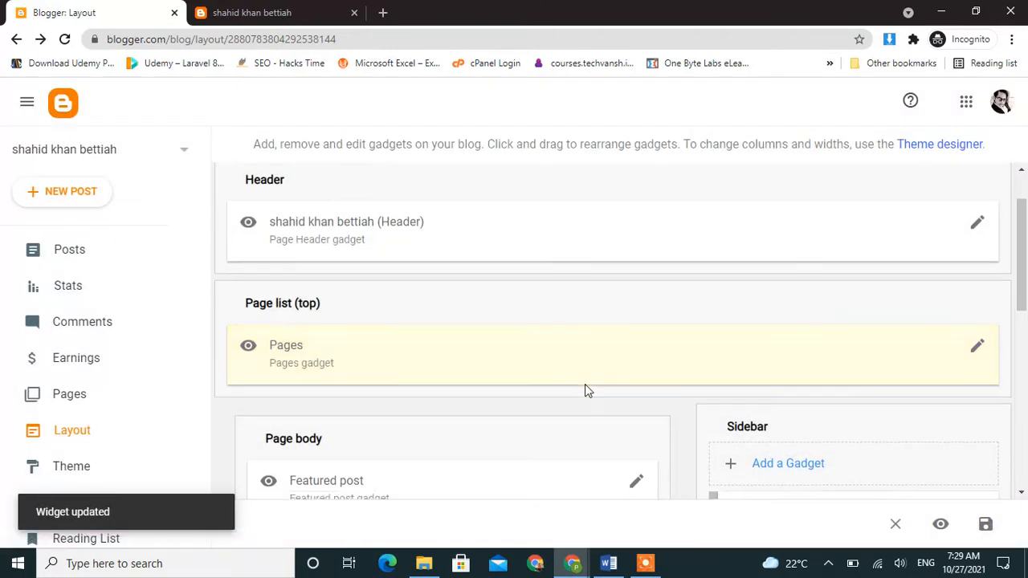
left_click(989, 528)
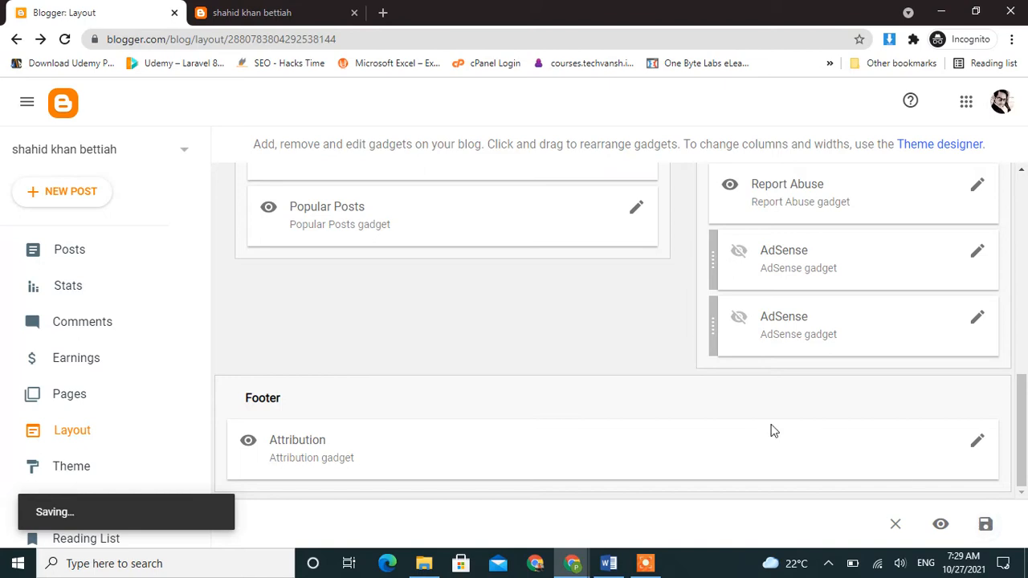
Reload the live blog in its browser tab and look through the contact page via the blog's navigation
left_click(287, 22)
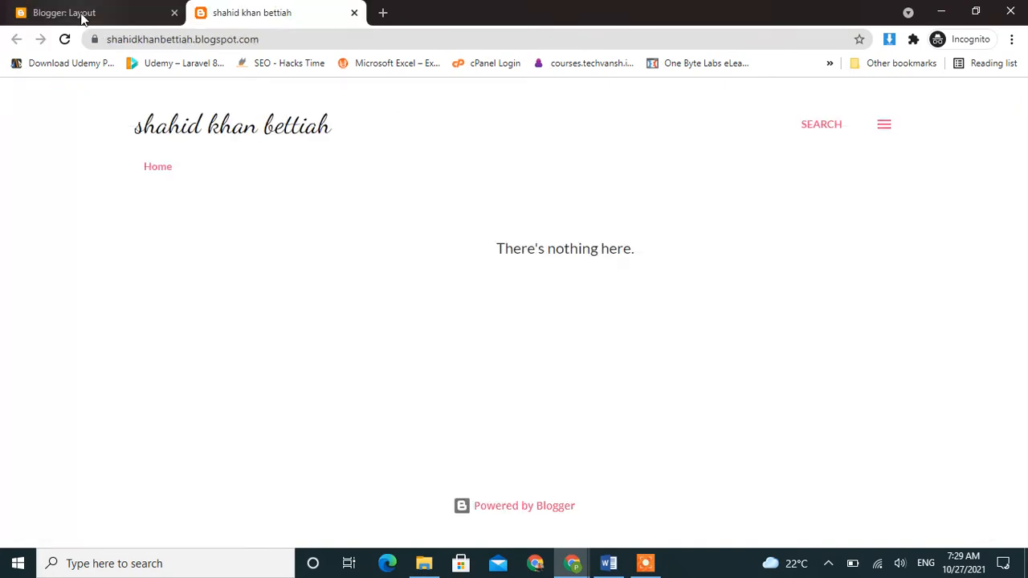
left_click(66, 40)
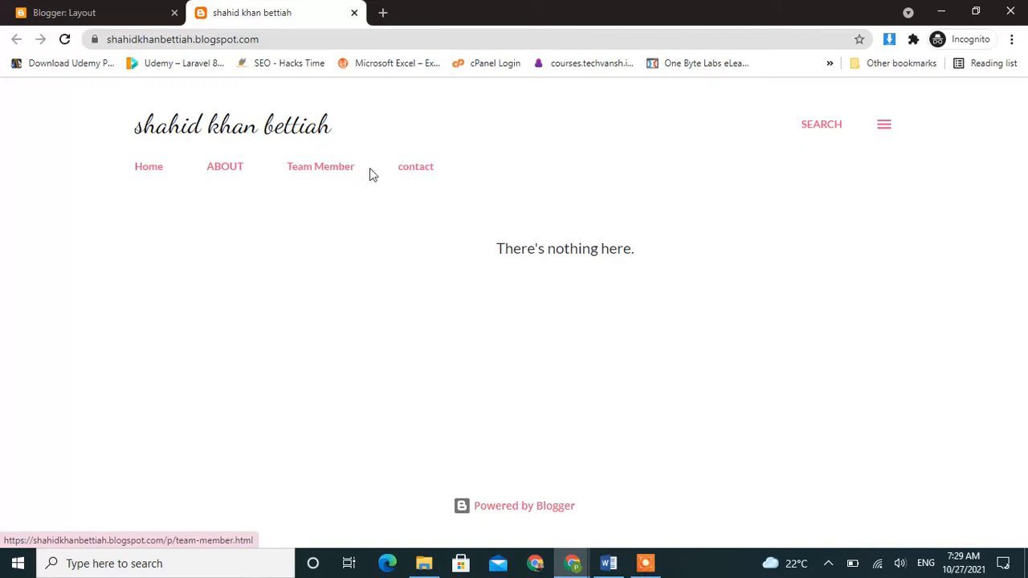
left_click(427, 176)
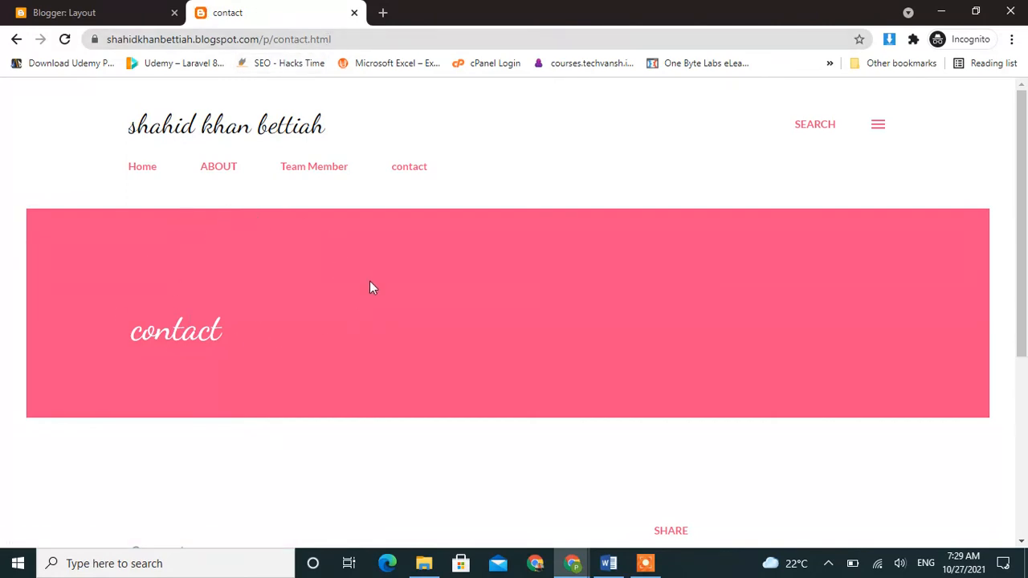
scroll(369, 283, "down", 3)
scroll(369, 287, "up", 1)
scroll(369, 287, "down", 2)
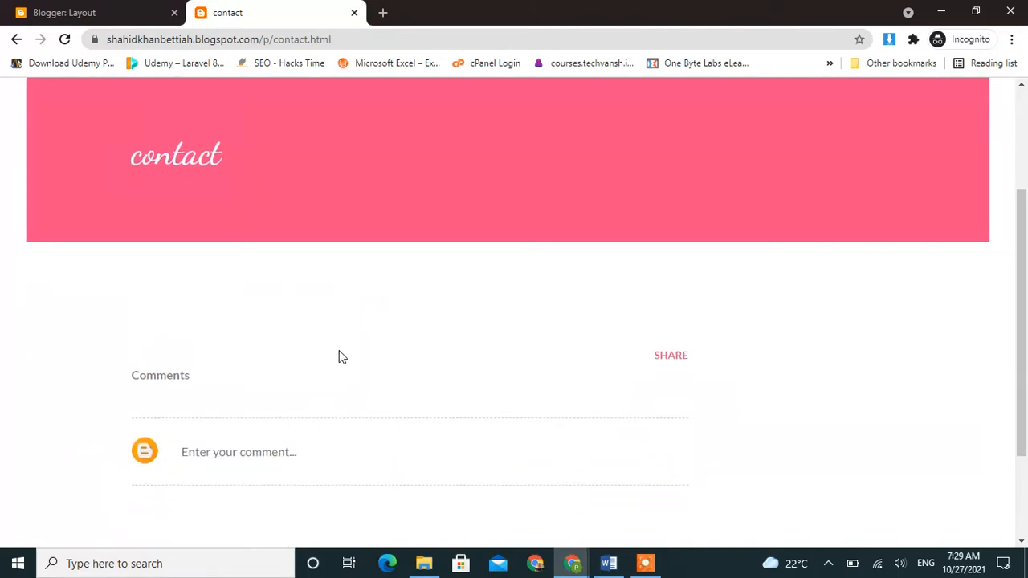
scroll(299, 305, "up", 3)
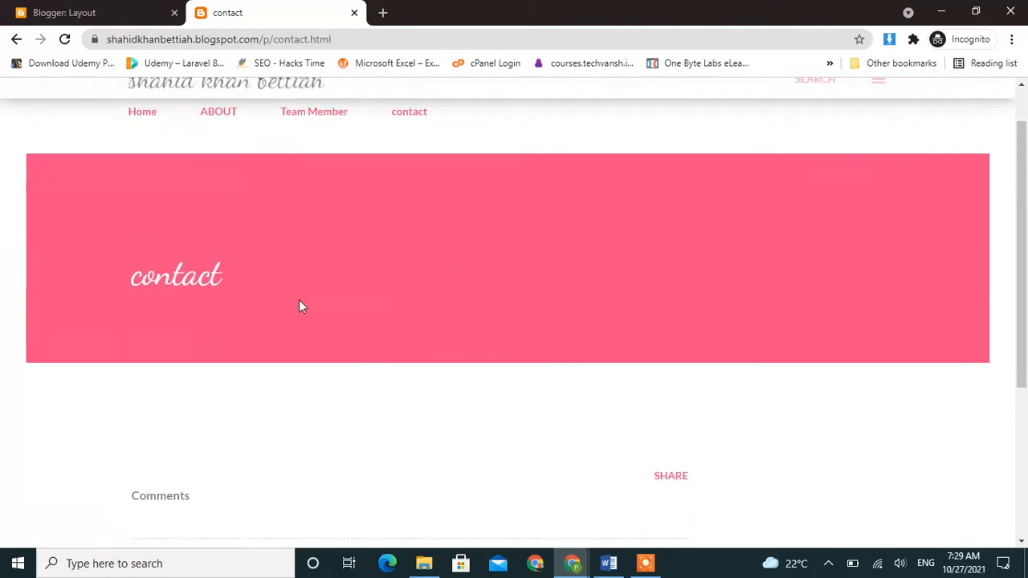
Open the Team Member page from the live blog's navigation and look through it
left_click(300, 166)
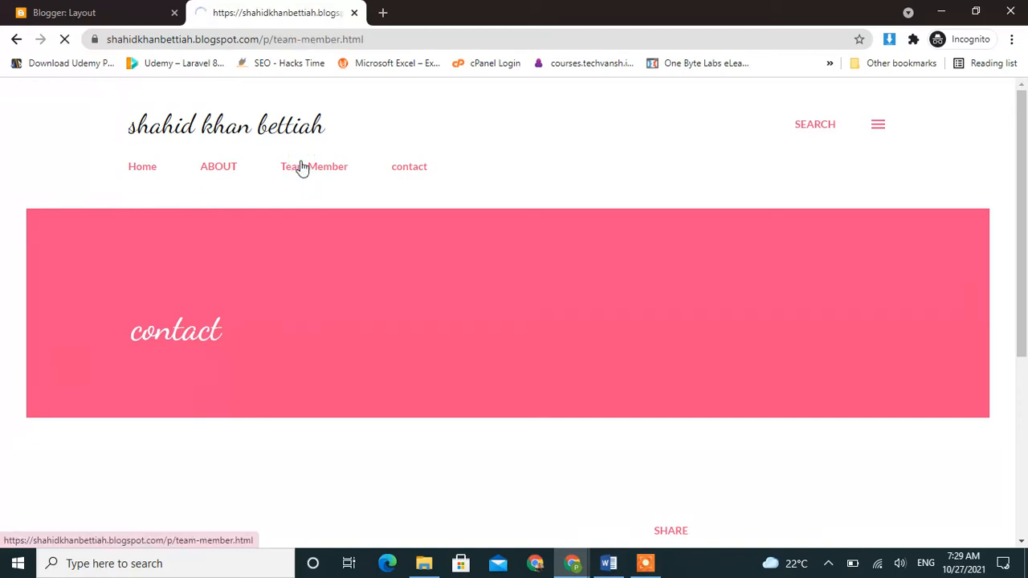
scroll(358, 292, "down", 4)
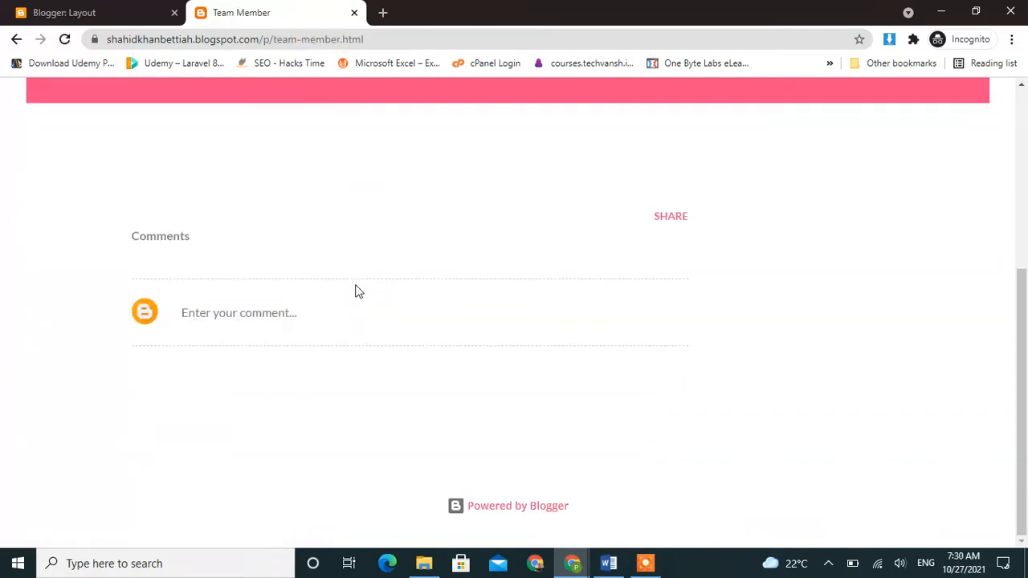
scroll(361, 209, "up", 5)
Open the ABOUT page from the live blog's navigation and read through its content
left_click(223, 181)
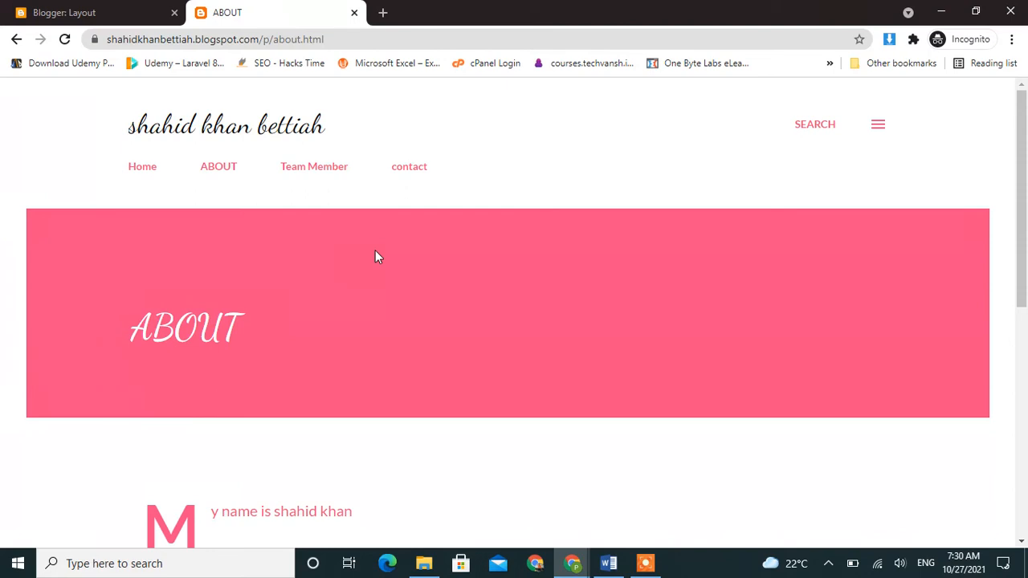
scroll(403, 341, "down", 6)
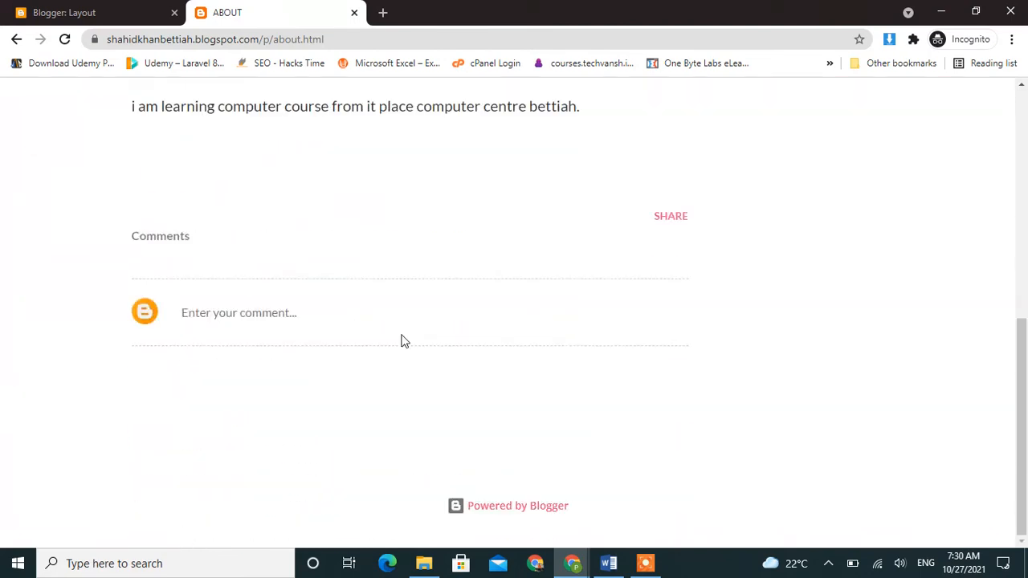
scroll(403, 340, "up", 4)
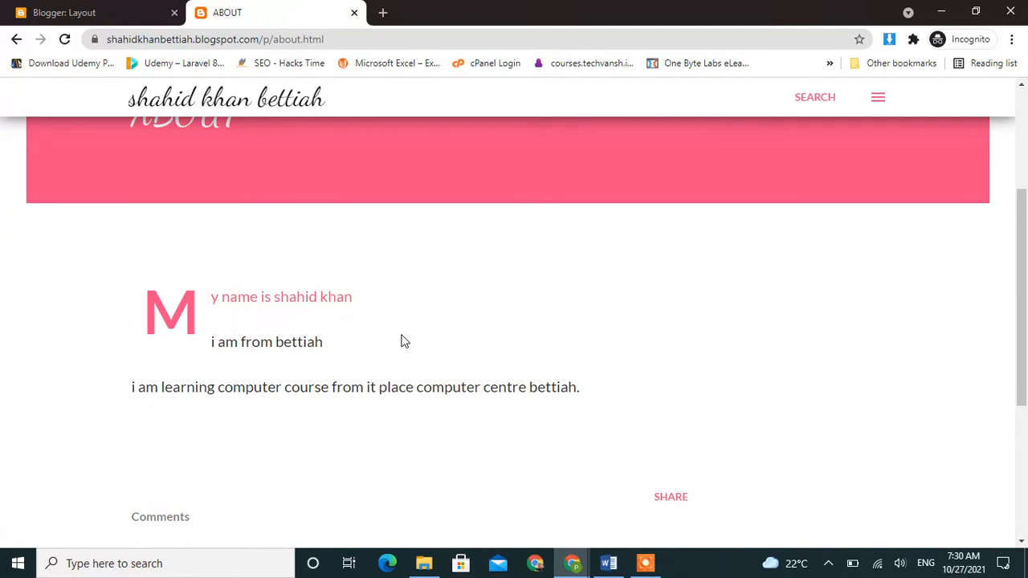
scroll(404, 340, "up", 3)
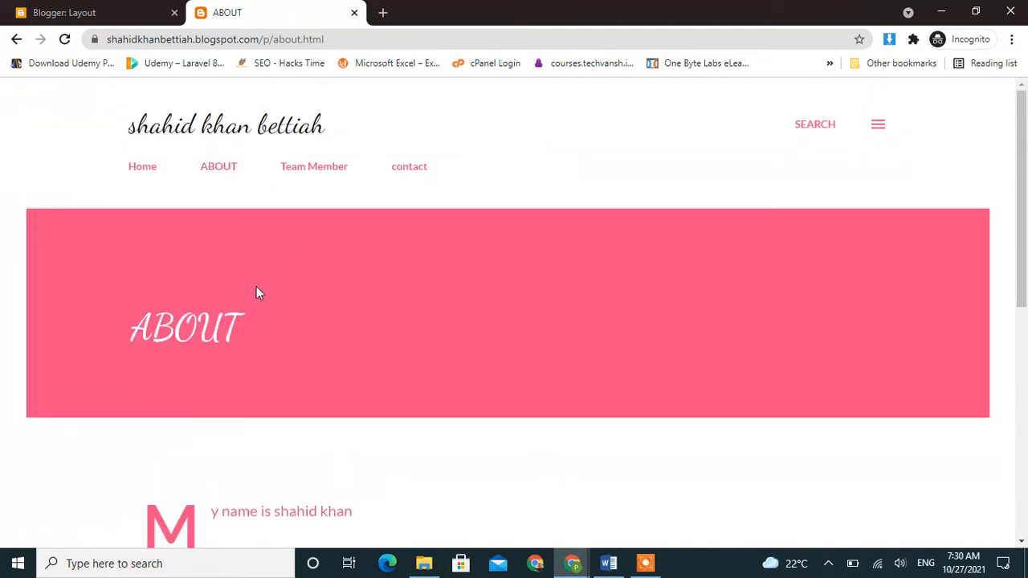
scroll(257, 287, "down", 4)
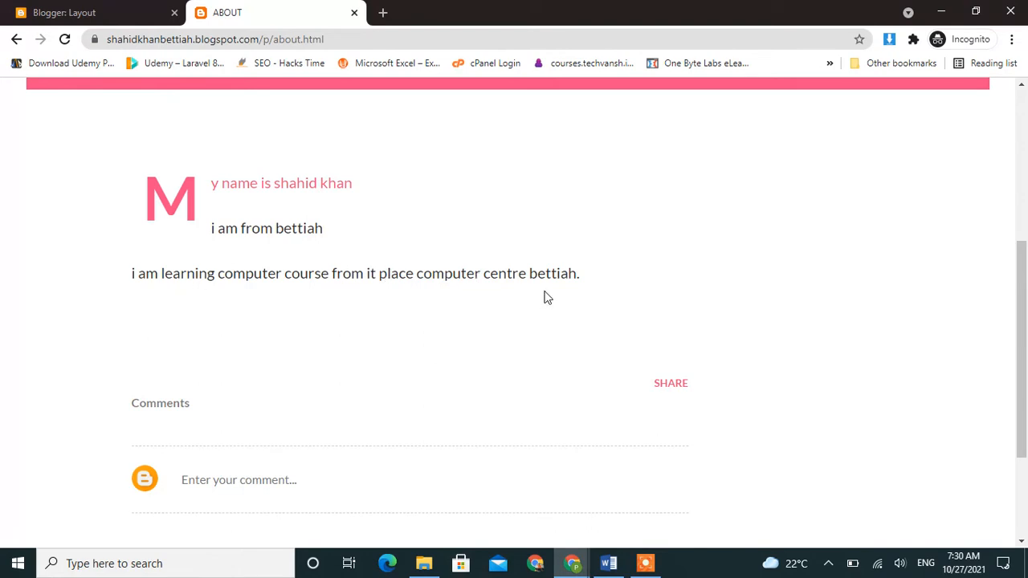
scroll(546, 297, "up", 4)
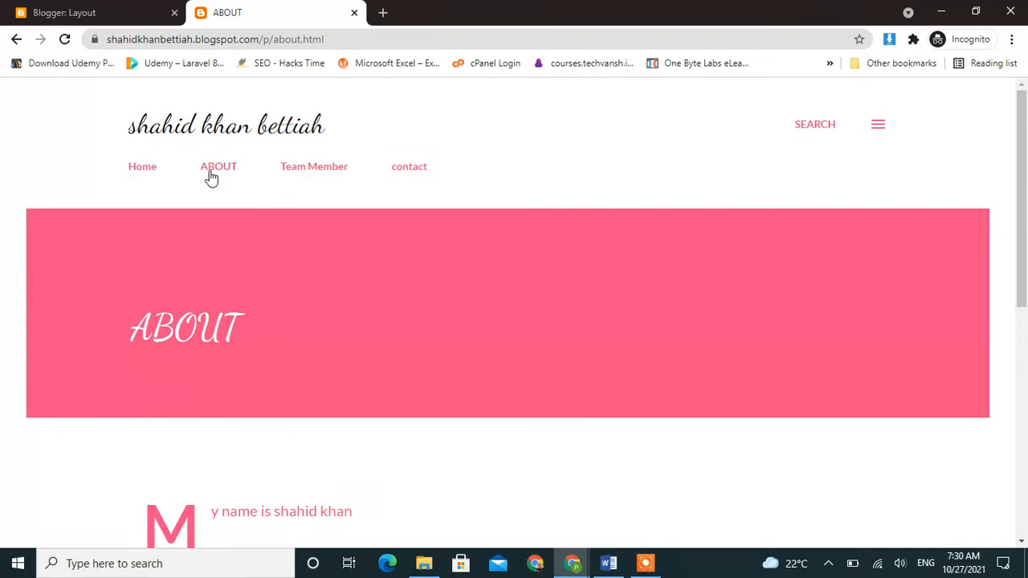
scroll(230, 300, "down", 4)
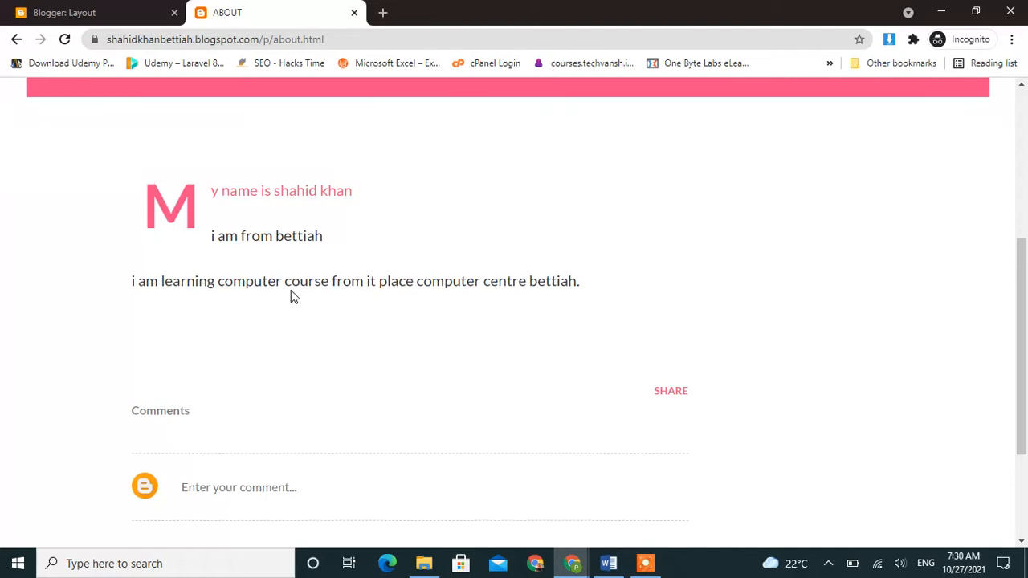
scroll(291, 294, "up", 4)
View the live blog's Home page and compare its navigation with the Page list (top) section of the layout
left_click(151, 175)
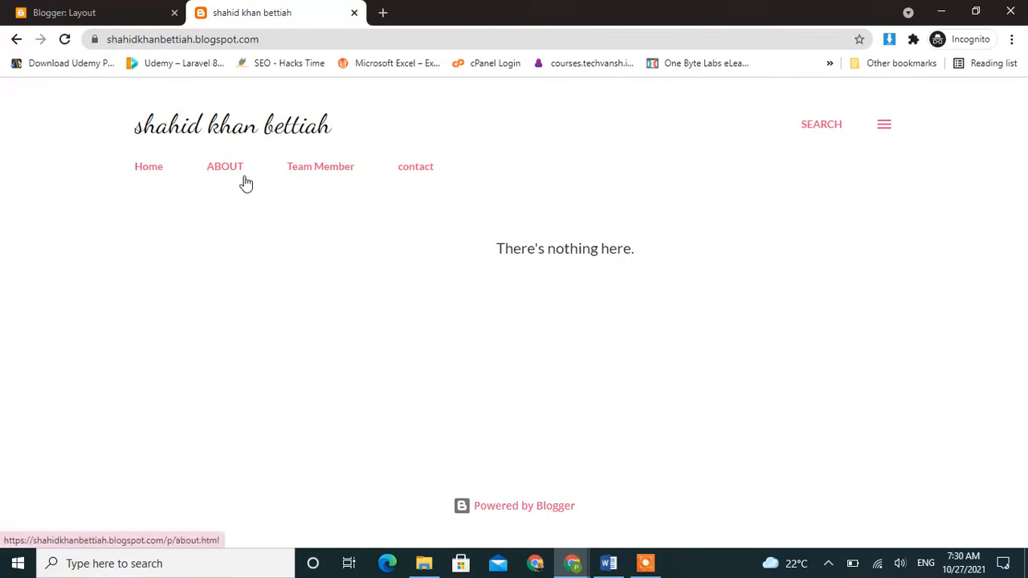
left_click(126, 16)
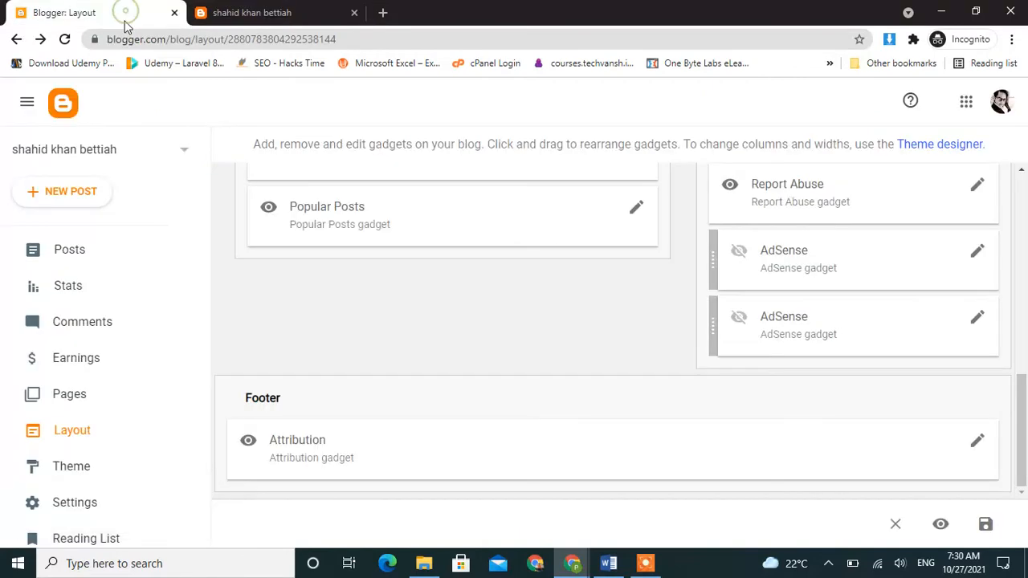
scroll(101, 370, "down", 3)
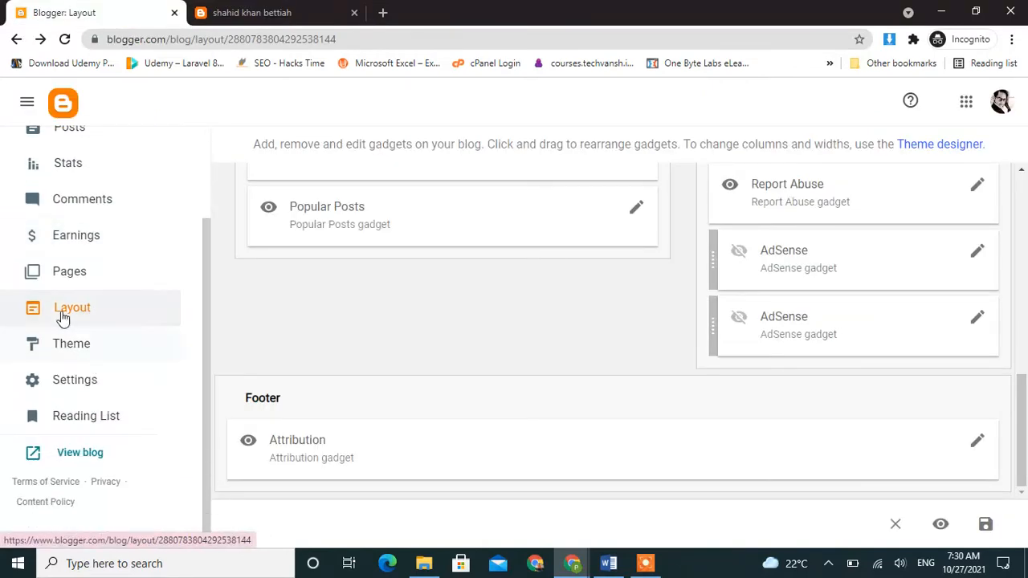
scroll(406, 296, "up", 3)
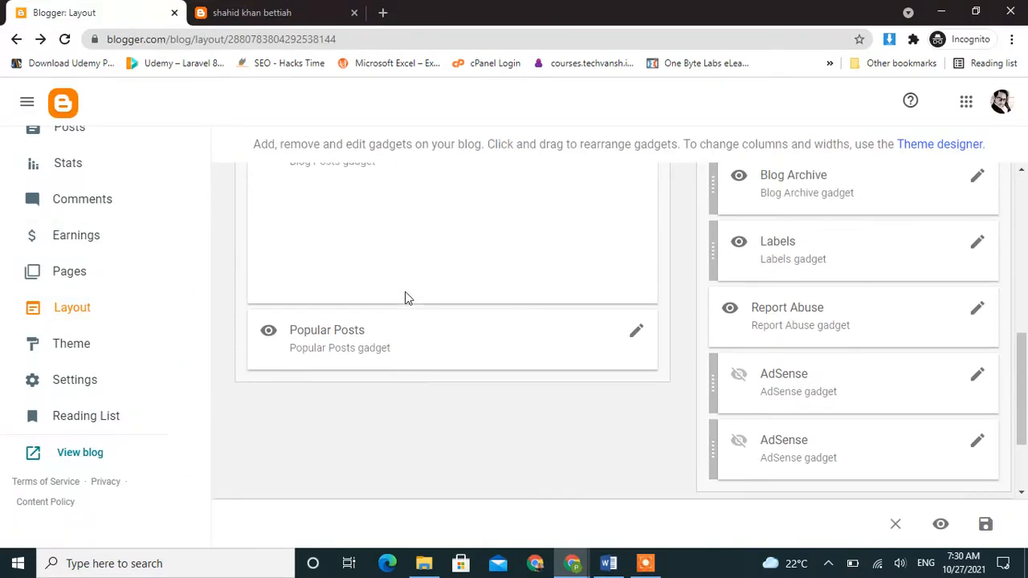
scroll(406, 297, "up", 3)
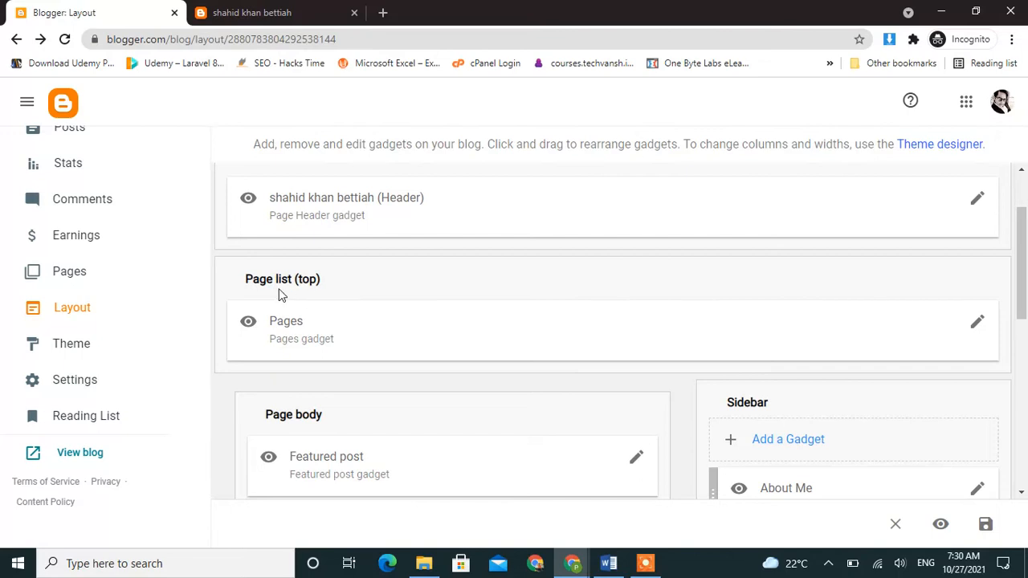
left_click(256, 13)
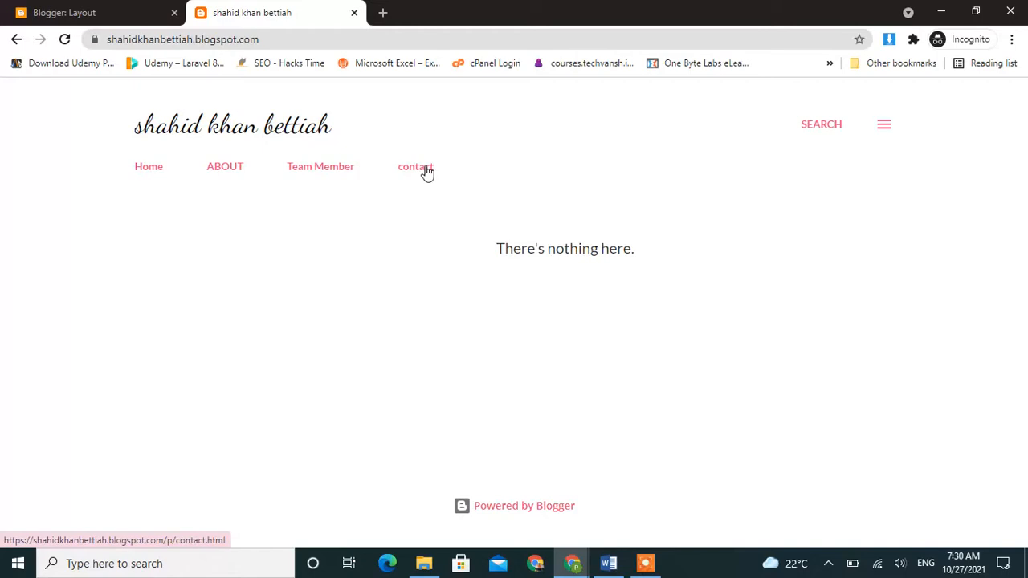
left_click(111, 10)
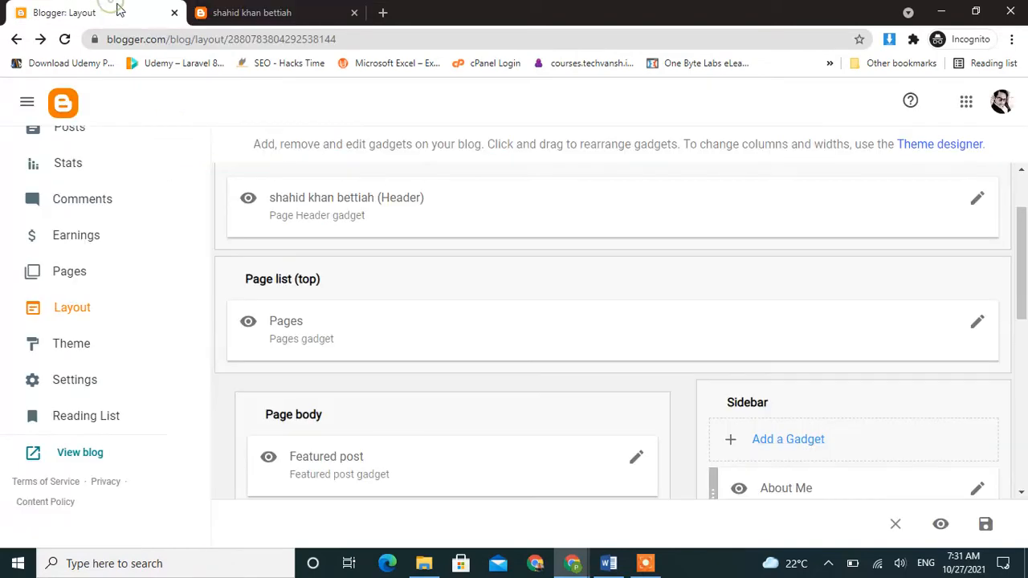
Open the Team Member page for editing and start adding images to it from the computer
left_click(76, 267)
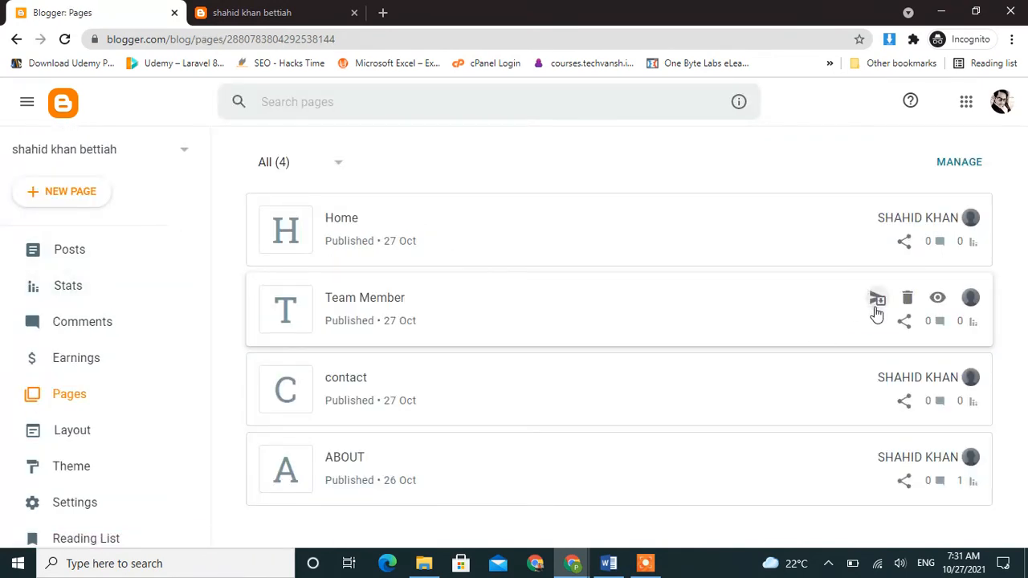
left_click(392, 301)
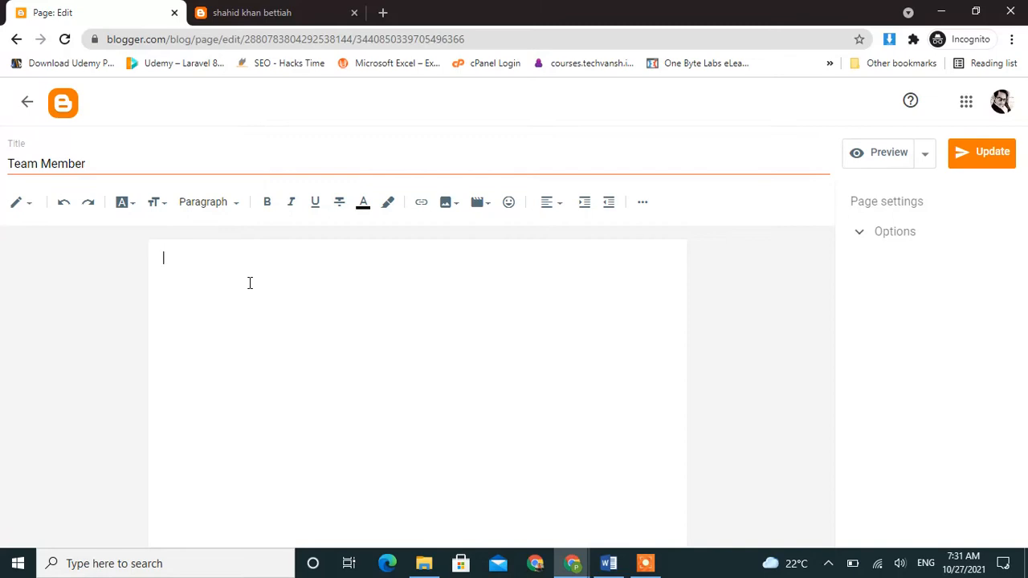
left_click(448, 204)
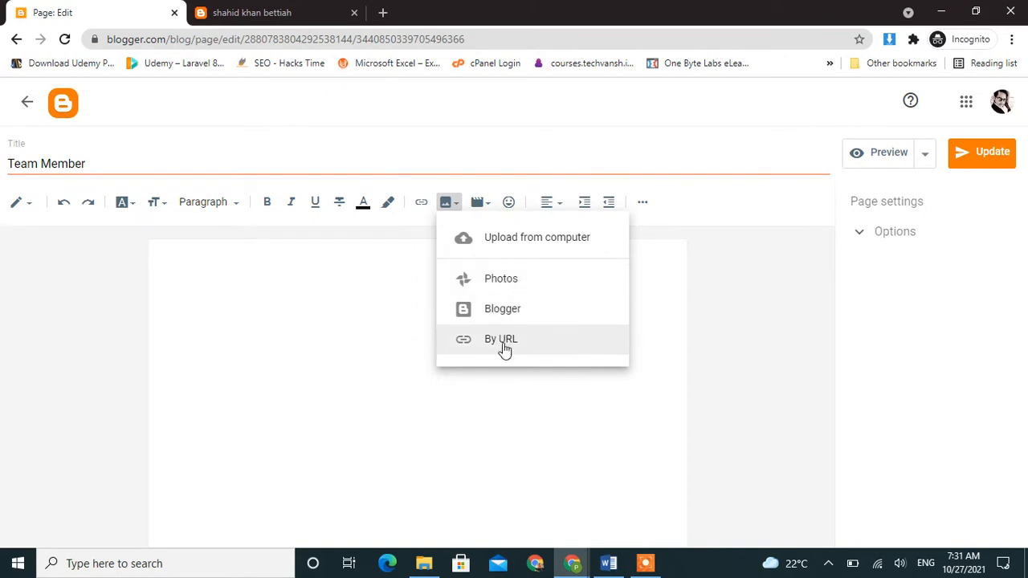
left_click(517, 241)
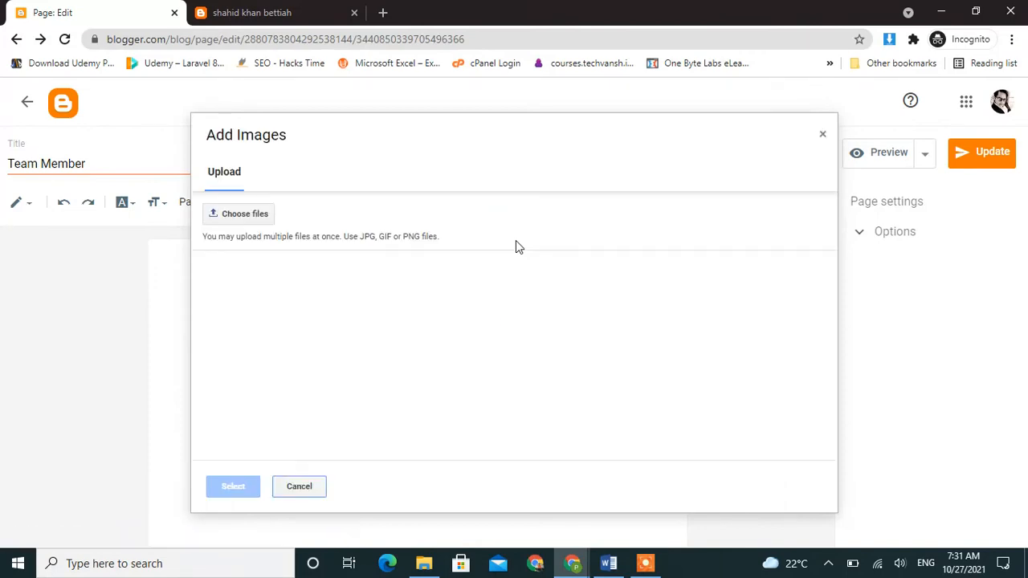
Upload ITICE COMPUTER copy and ANPURNA SUPER MART from the Downloads folder and insert both images into the page
left_click(235, 218)
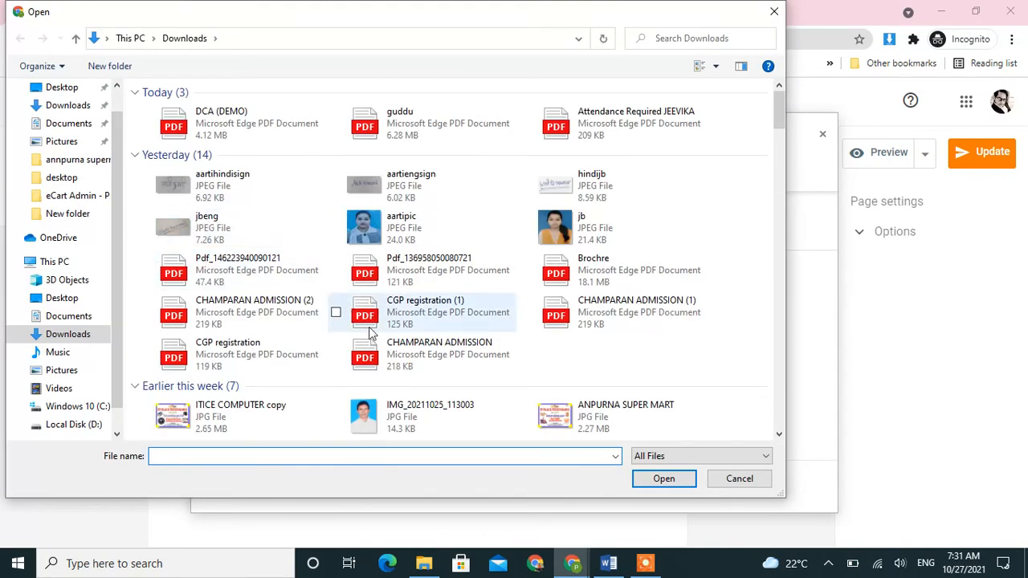
scroll(370, 331, "down", 3)
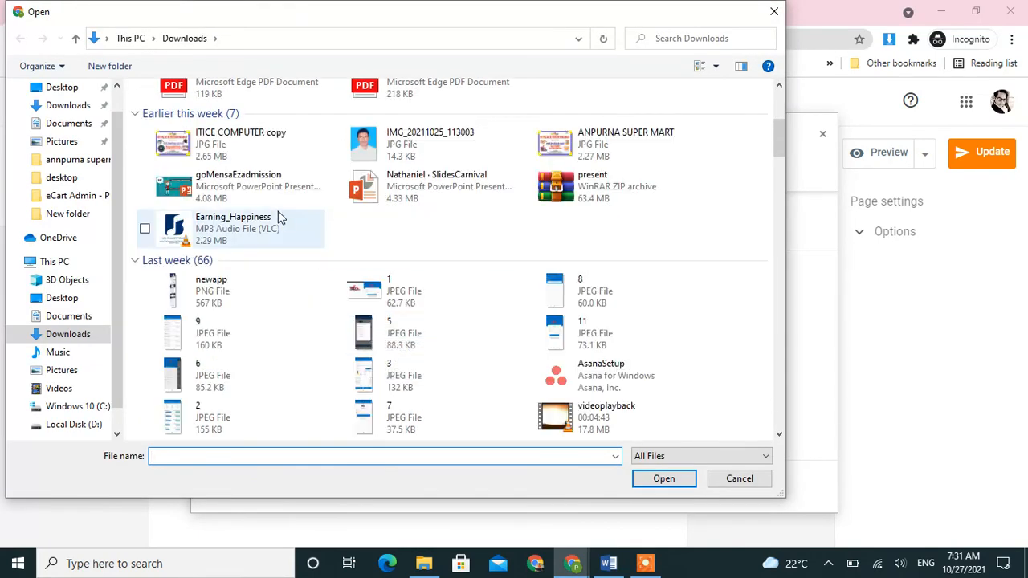
left_click(231, 154)
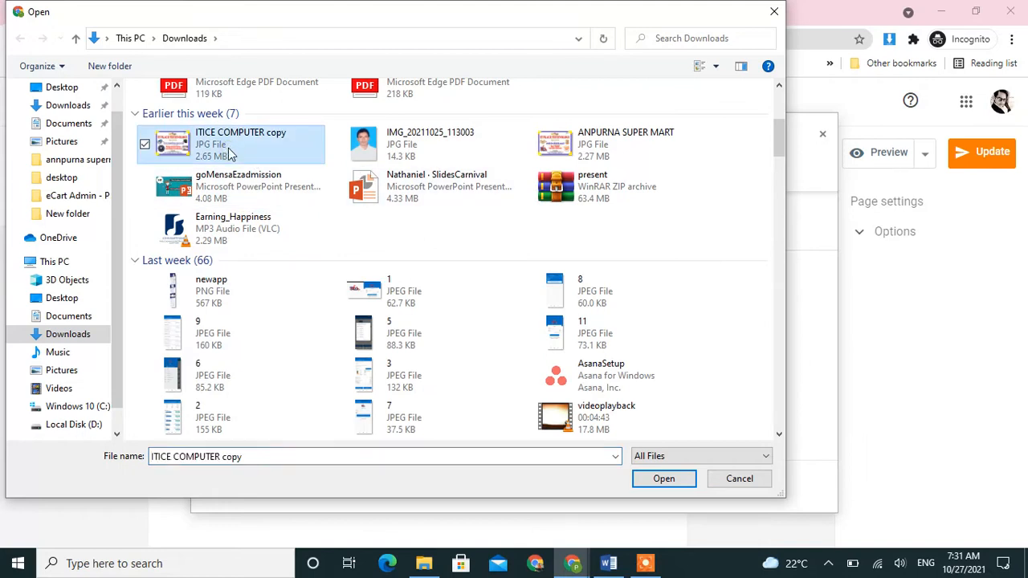
left_click(552, 154, "ctrl")
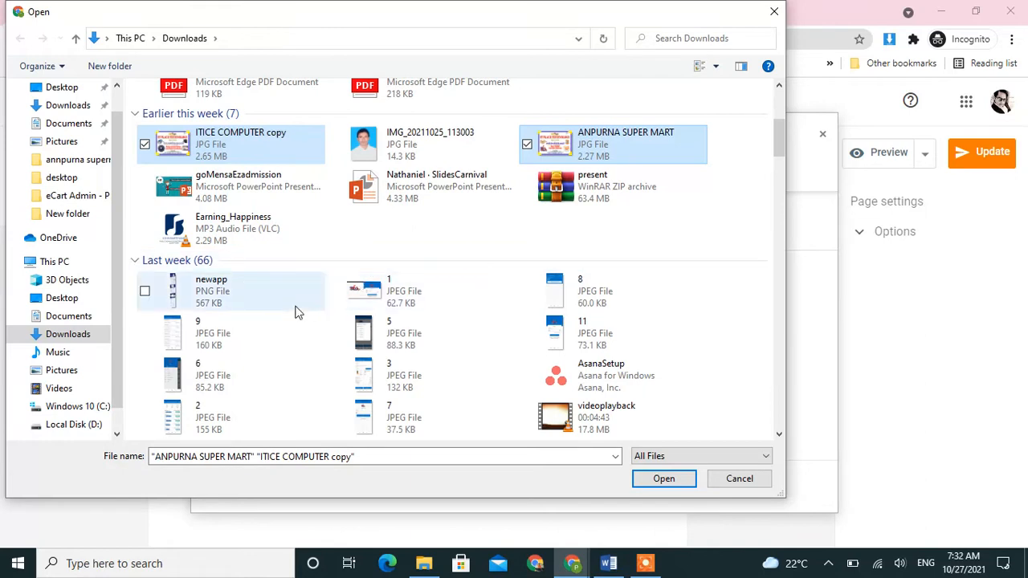
left_click(675, 482)
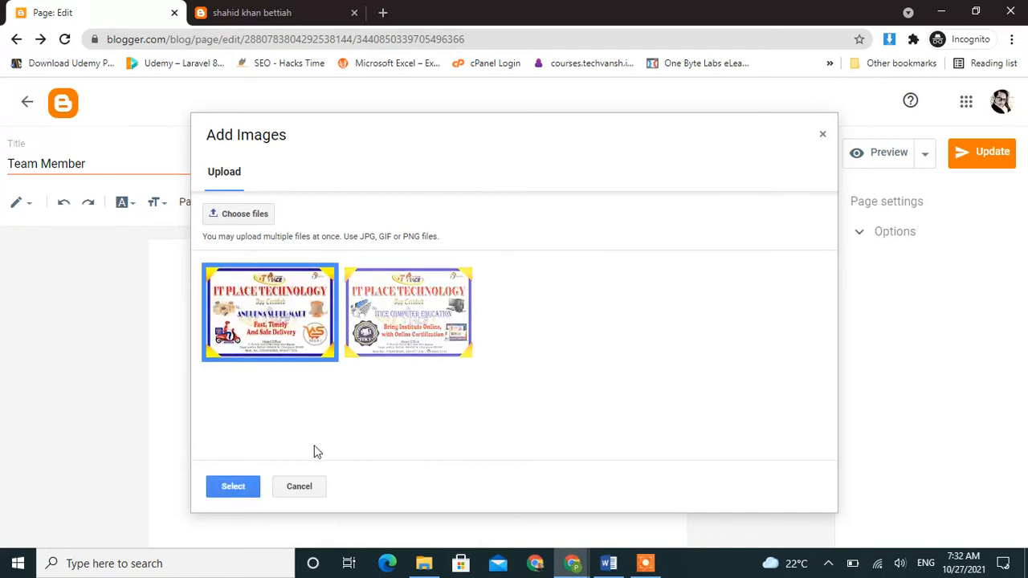
left_click(234, 485)
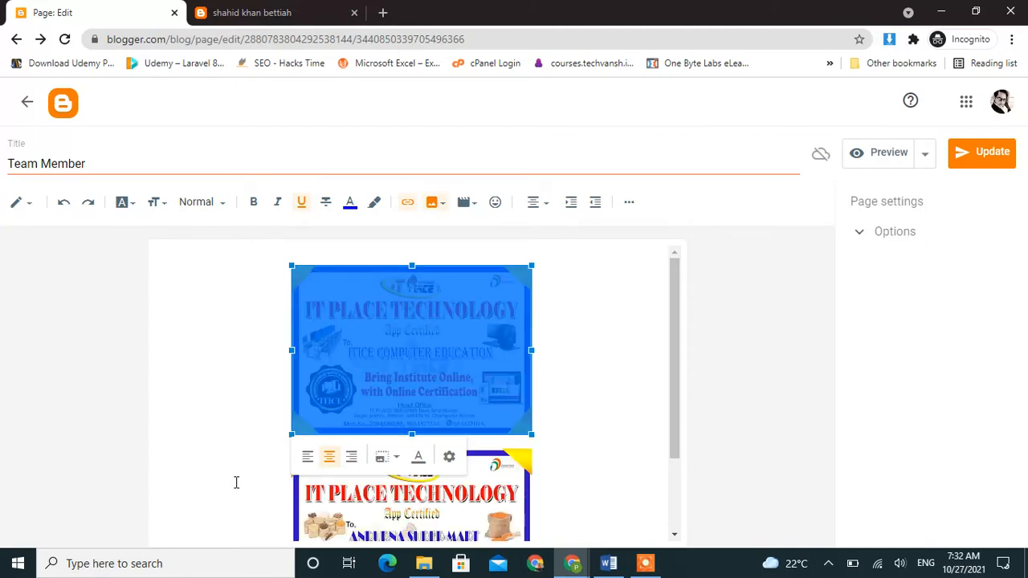
Try left, centre and right alignment on the ITICE COMPUTER EDUCATION image
left_click(537, 202)
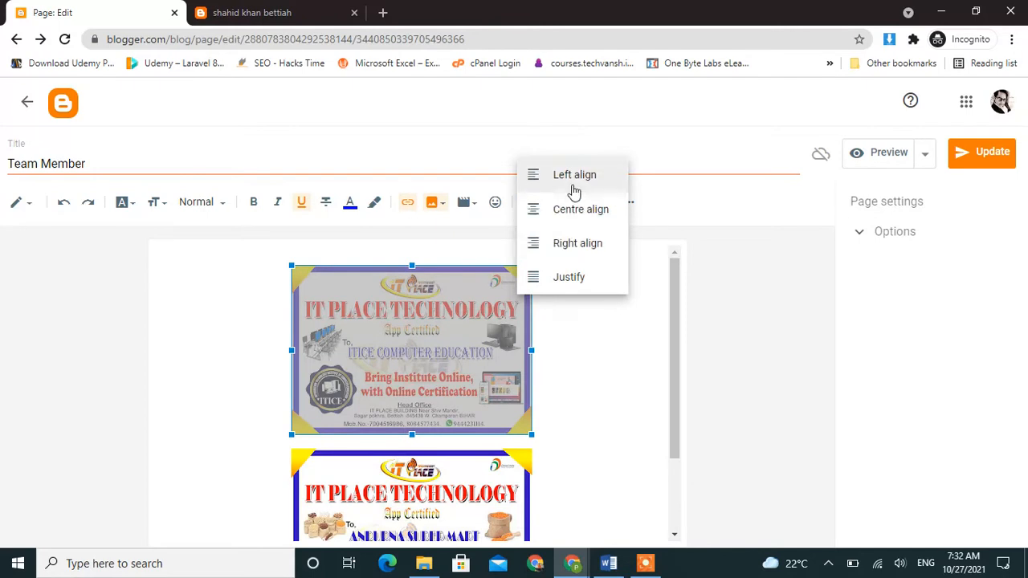
left_click(575, 180)
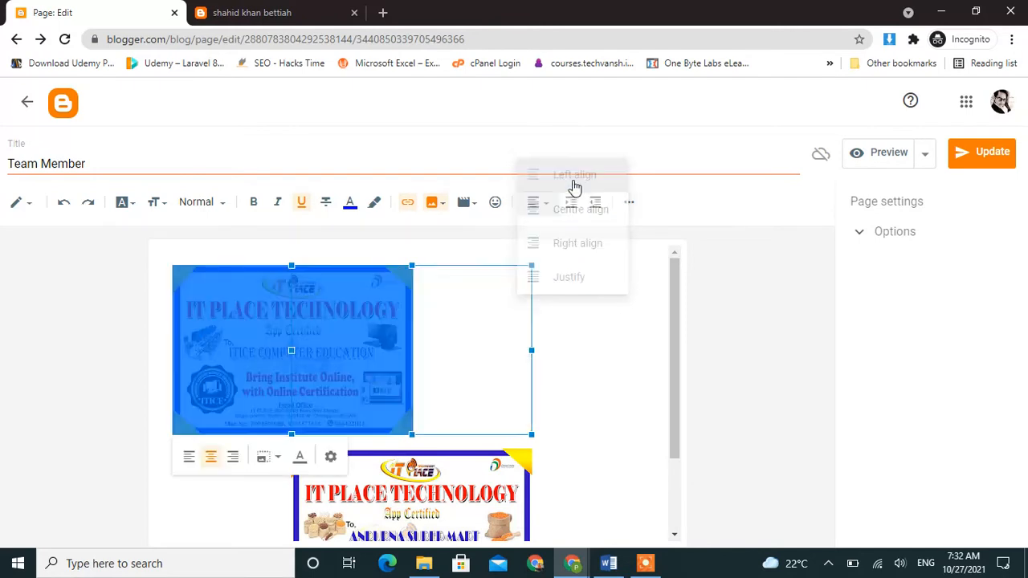
left_click(544, 211)
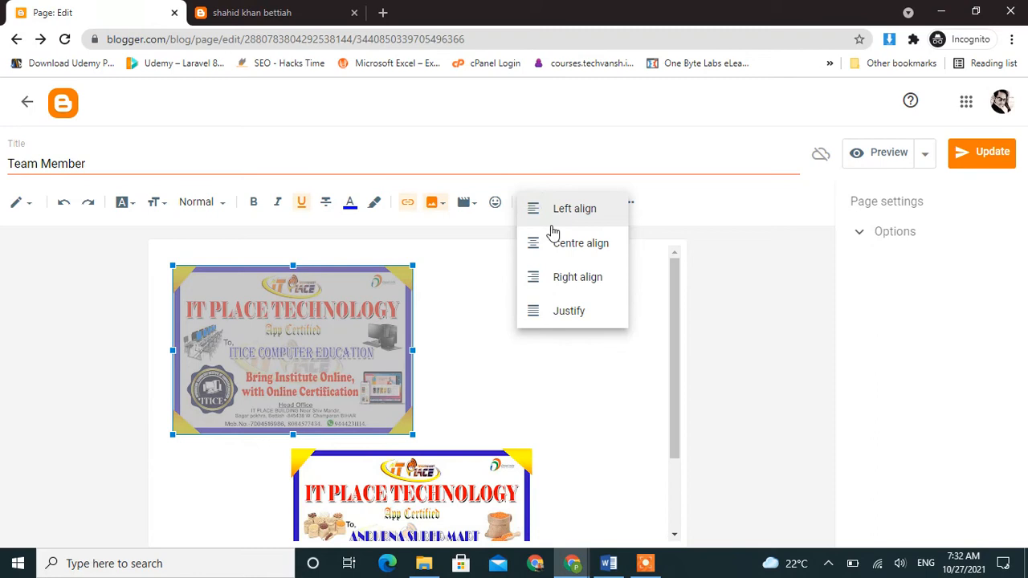
left_click(556, 241)
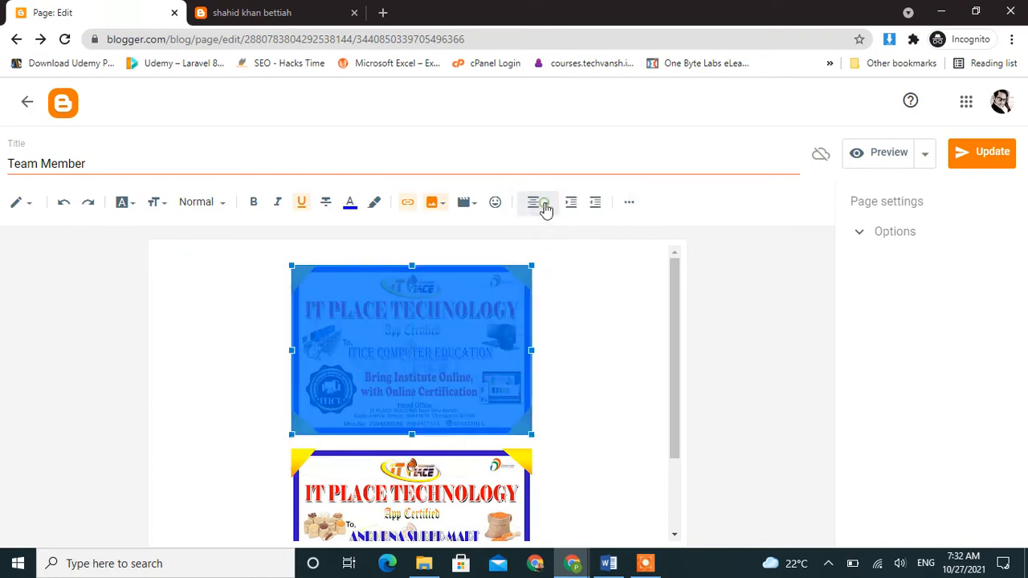
left_click(545, 209)
left_click(562, 242)
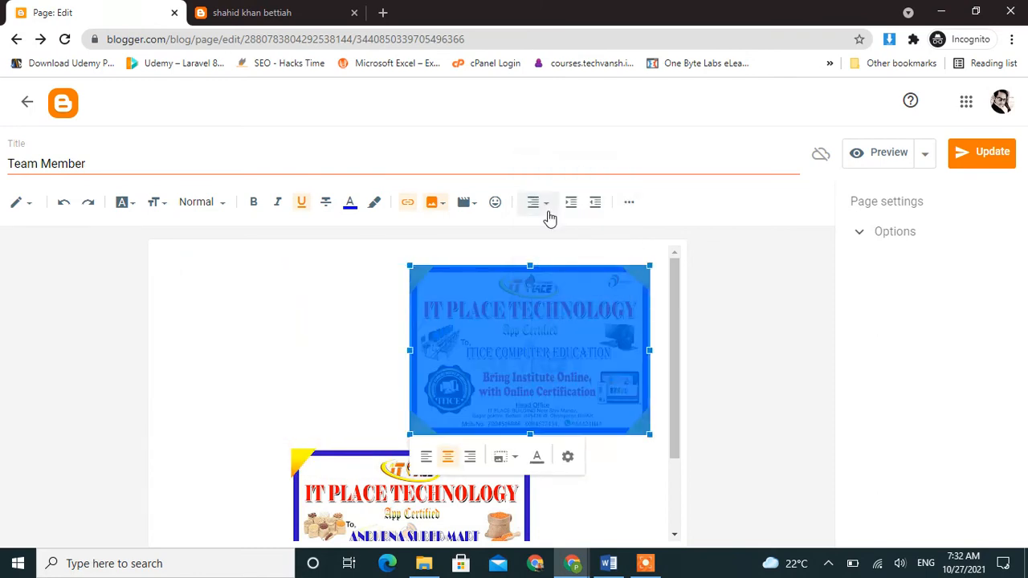
Justify the ITICE COMPUTER EDUCATION image, then stretch it to nearly the full content width and make it slightly taller
left_click(548, 210)
left_click(543, 253)
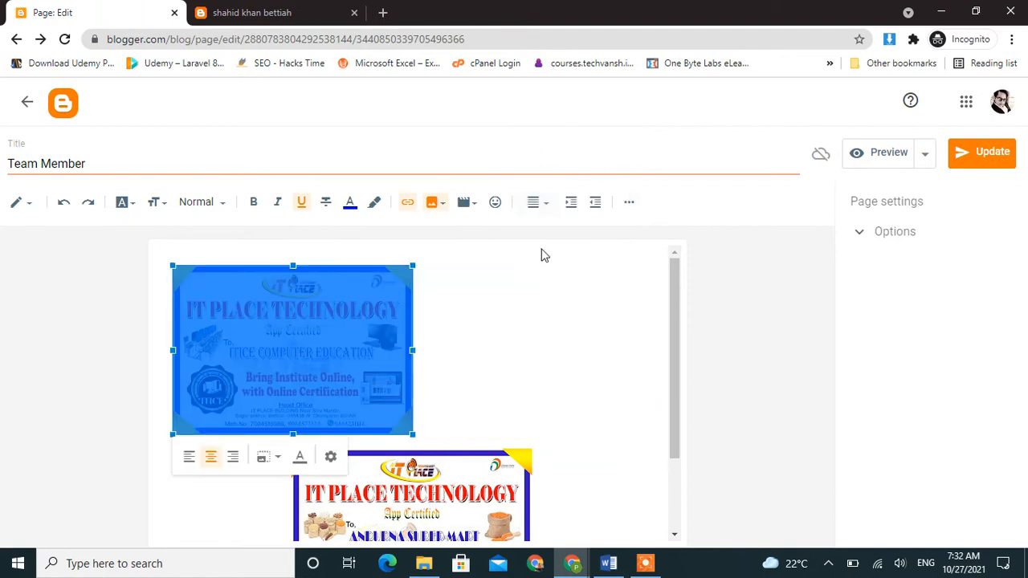
left_click_drag(412, 350, 646, 335)
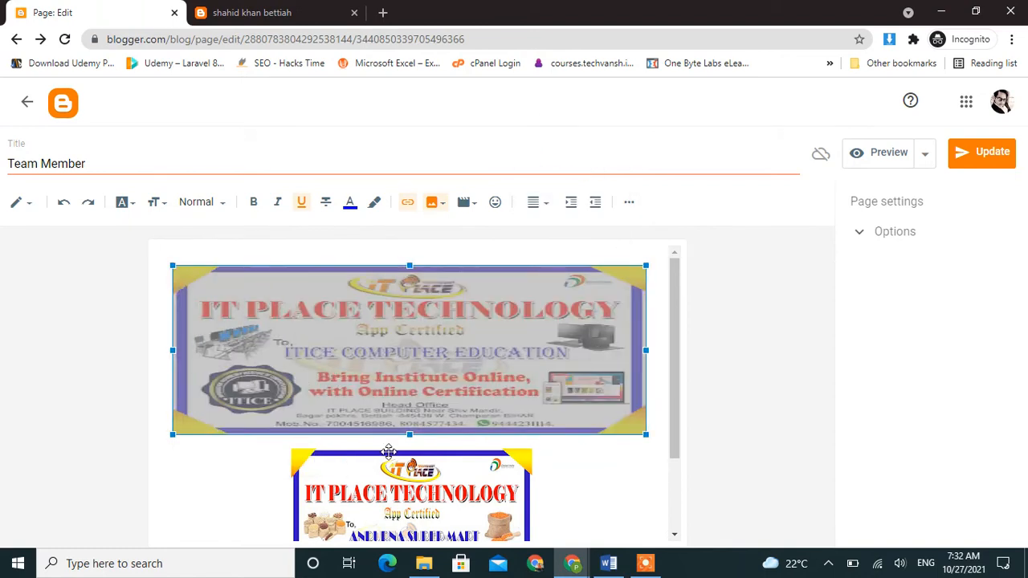
left_click_drag(411, 436, 411, 453)
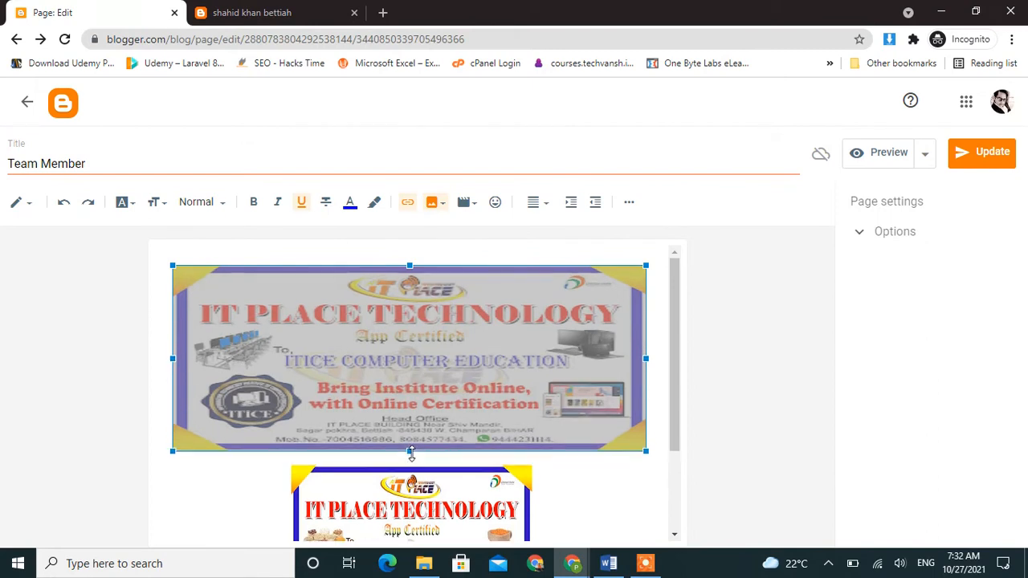
Widen the ANPURNA SUPER MART image to nearly the width of the image above it and make it slightly taller
scroll(523, 457, "down", 2)
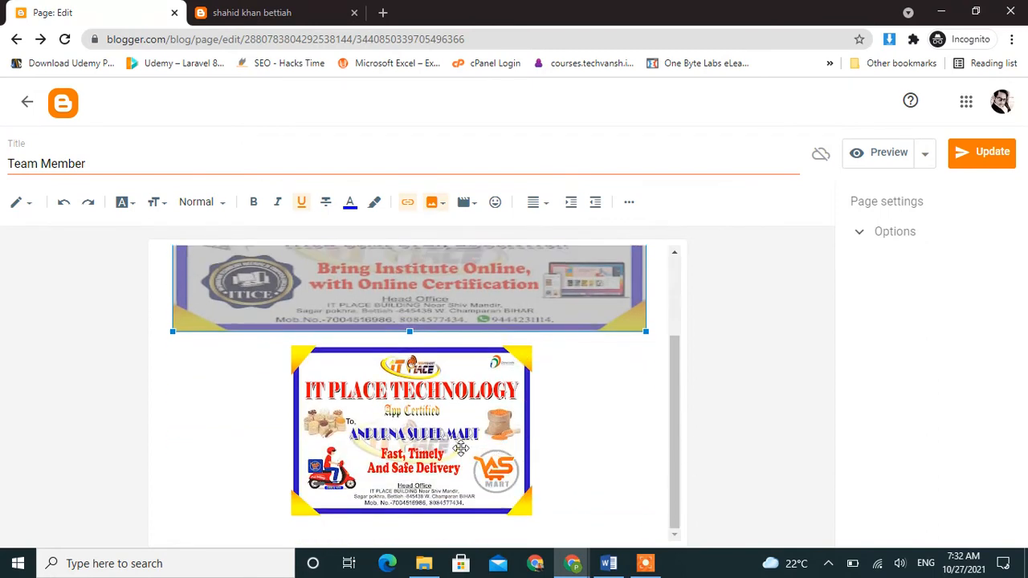
left_click(384, 431)
left_click_drag(291, 432, 175, 425)
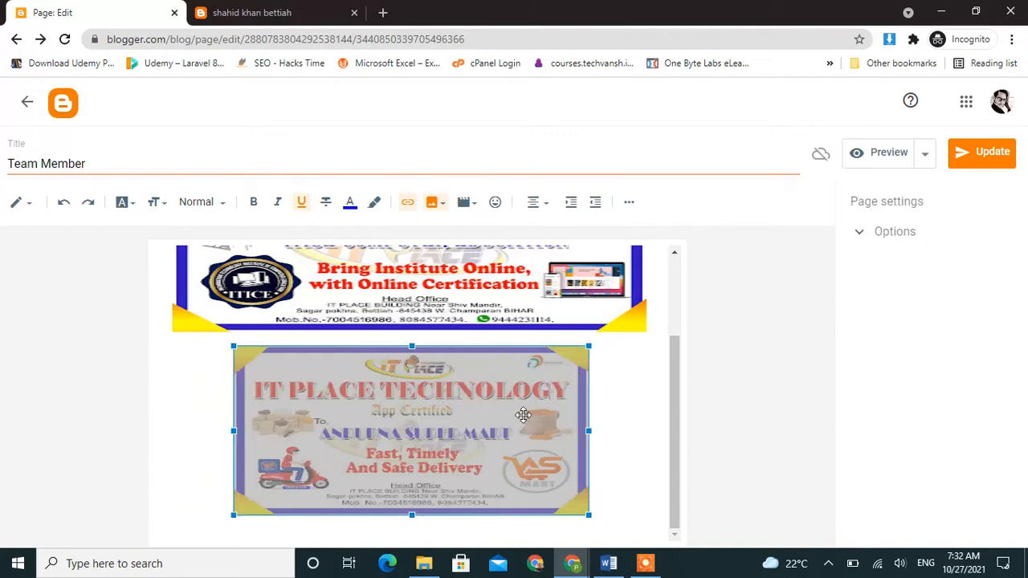
left_click_drag(590, 432, 659, 428)
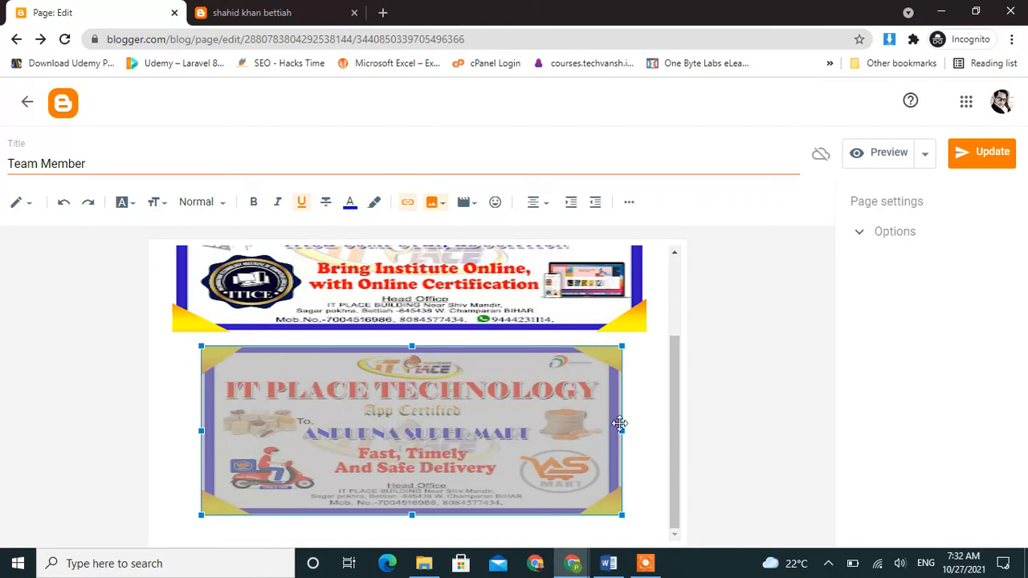
left_click_drag(621, 431, 651, 431)
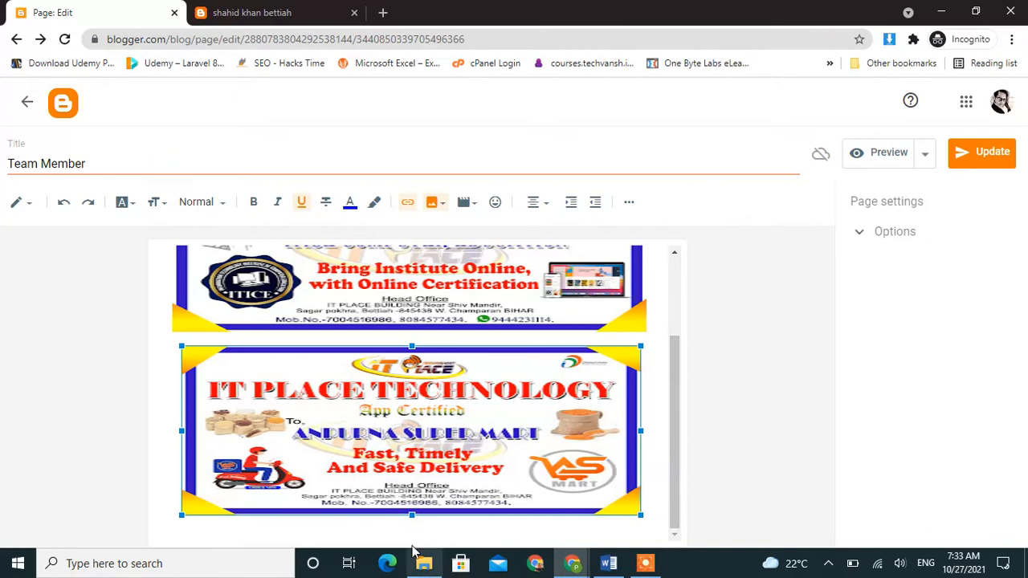
left_click_drag(412, 516, 413, 541)
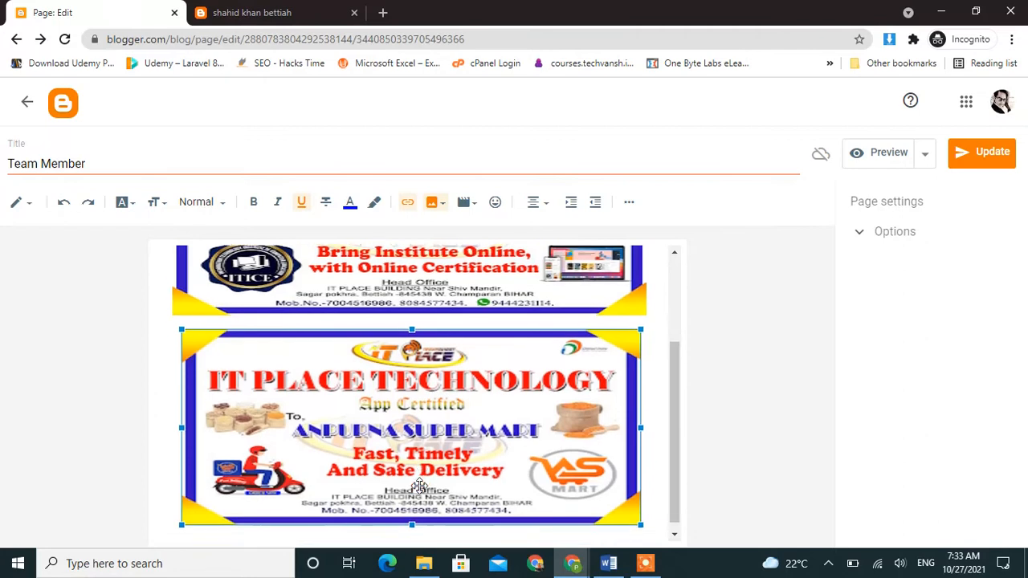
Publish the update to the Team Member page and open that page on the reloaded live blog
scroll(417, 485, "up", 2)
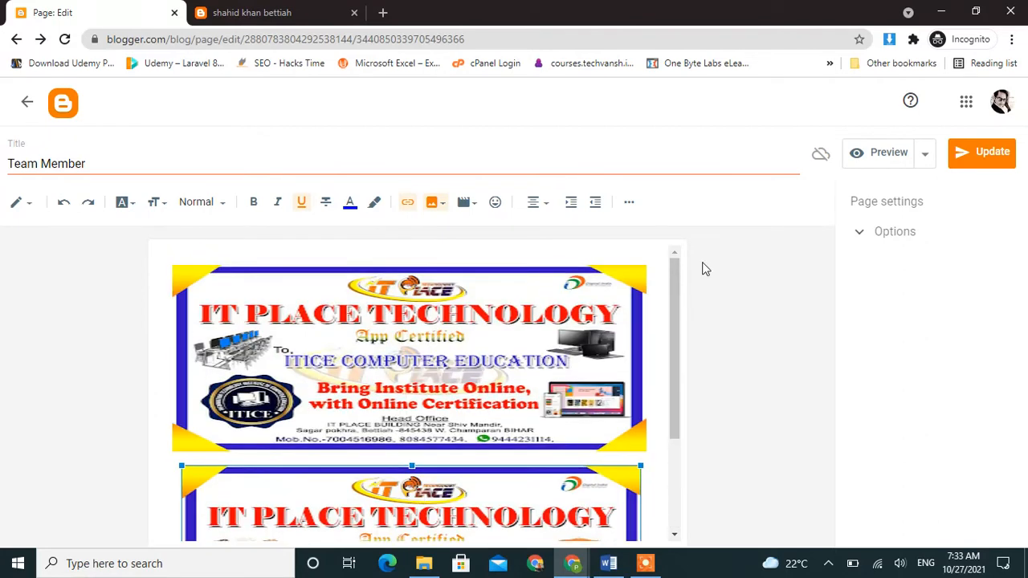
left_click(994, 158)
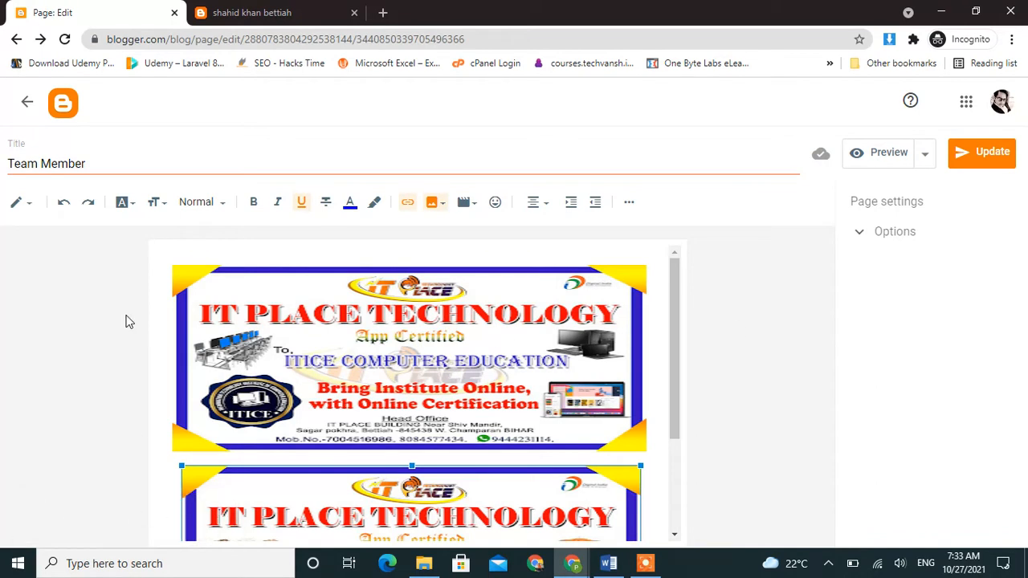
left_click(280, 12)
left_click(65, 39)
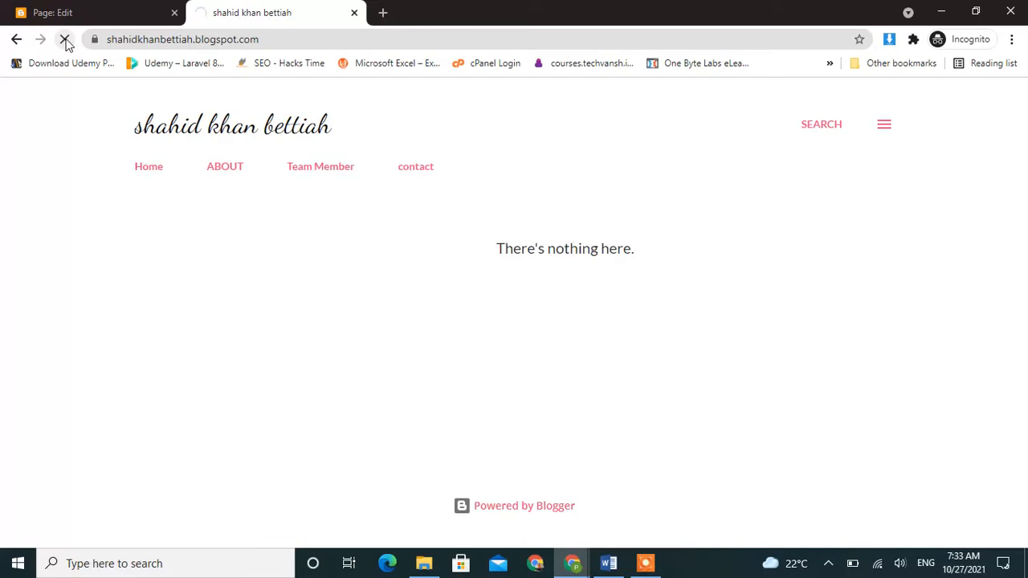
left_click(321, 171)
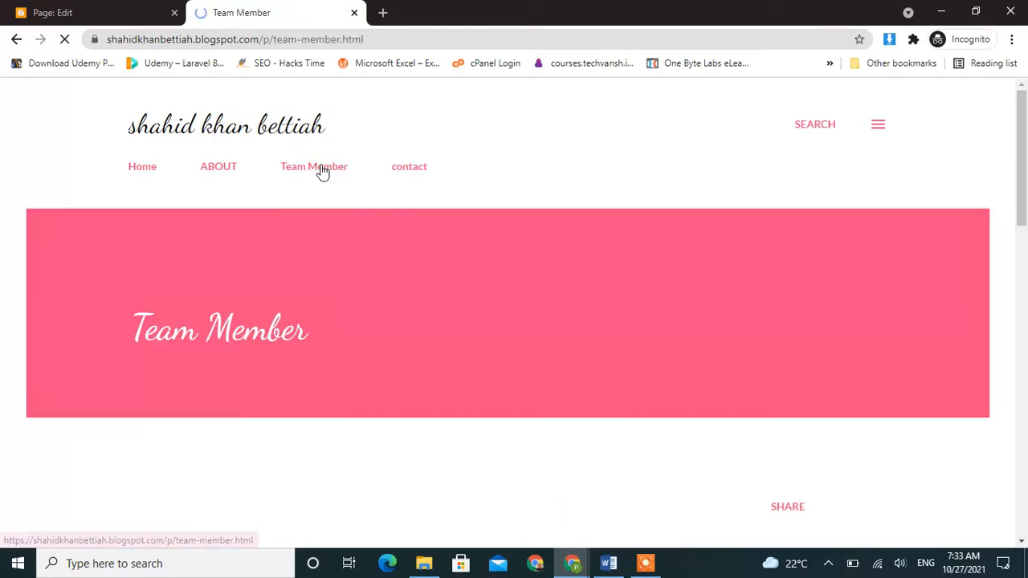
Look through the live Team Member page to examine how both inserted images are displayed
scroll(390, 278, "down", 5)
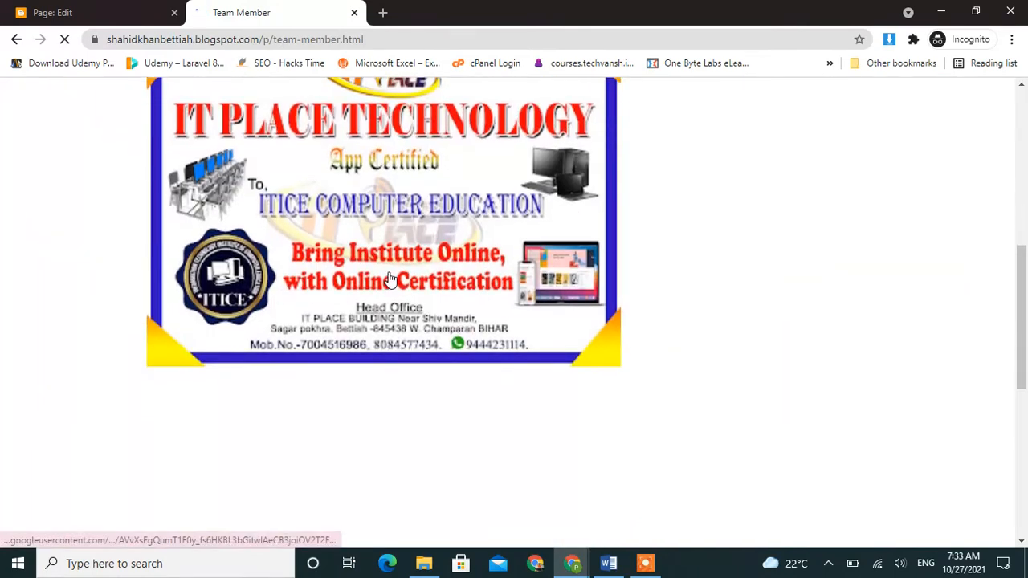
scroll(390, 278, "down", 3)
scroll(391, 277, "down", 5)
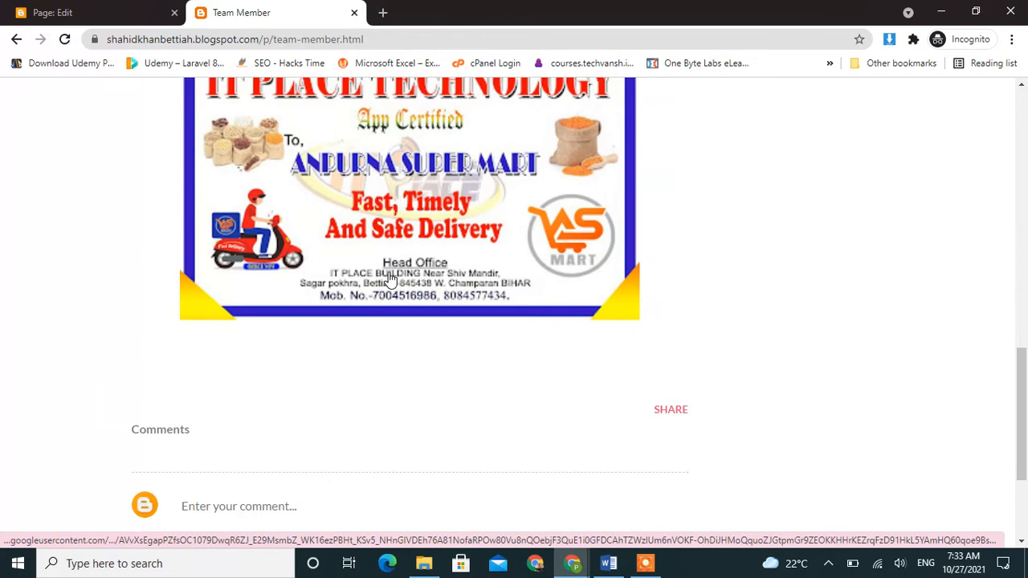
scroll(390, 278, "up", 5)
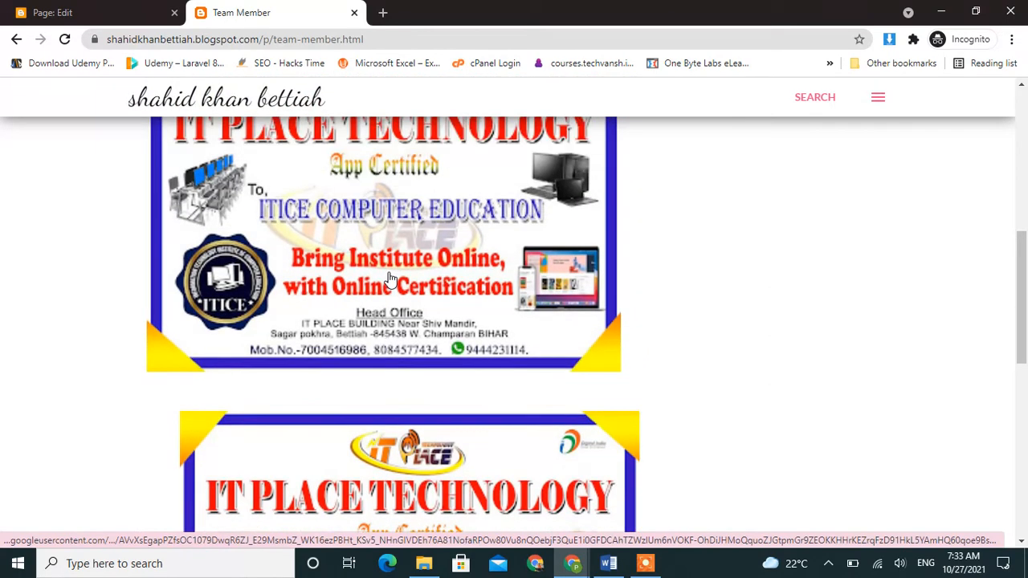
scroll(390, 278, "up", 5)
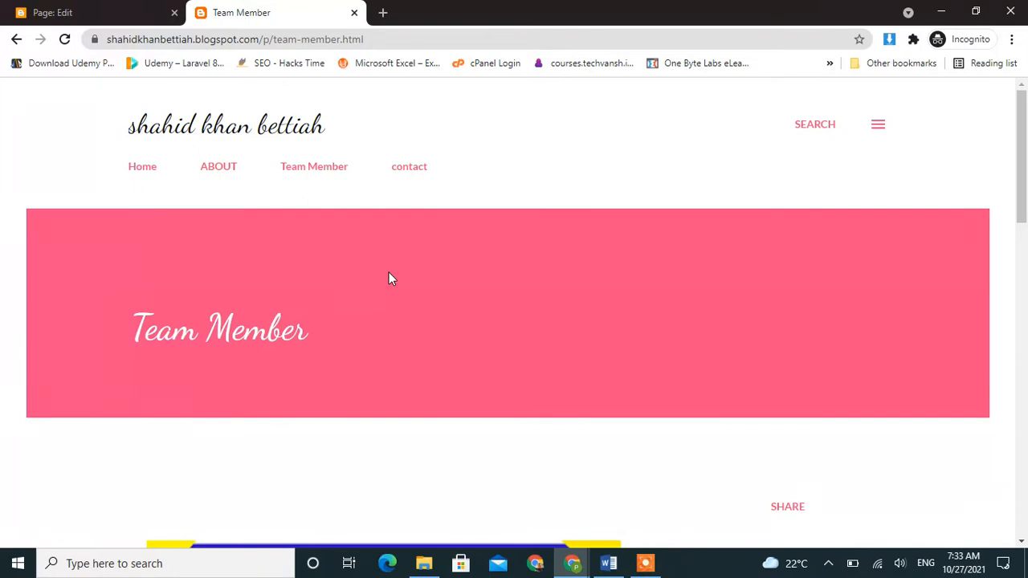
scroll(389, 274, "down", 4)
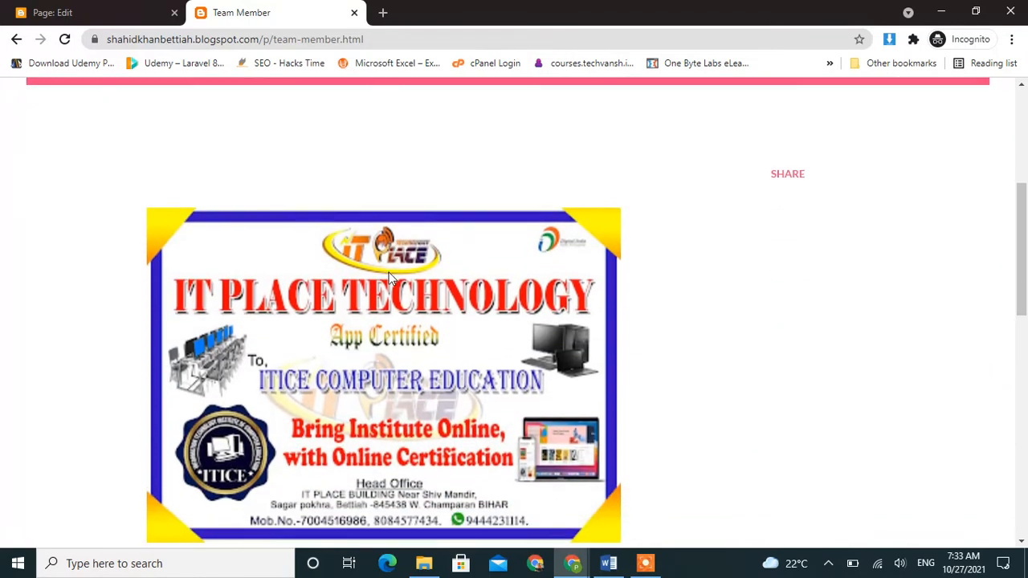
scroll(390, 278, "down", 4)
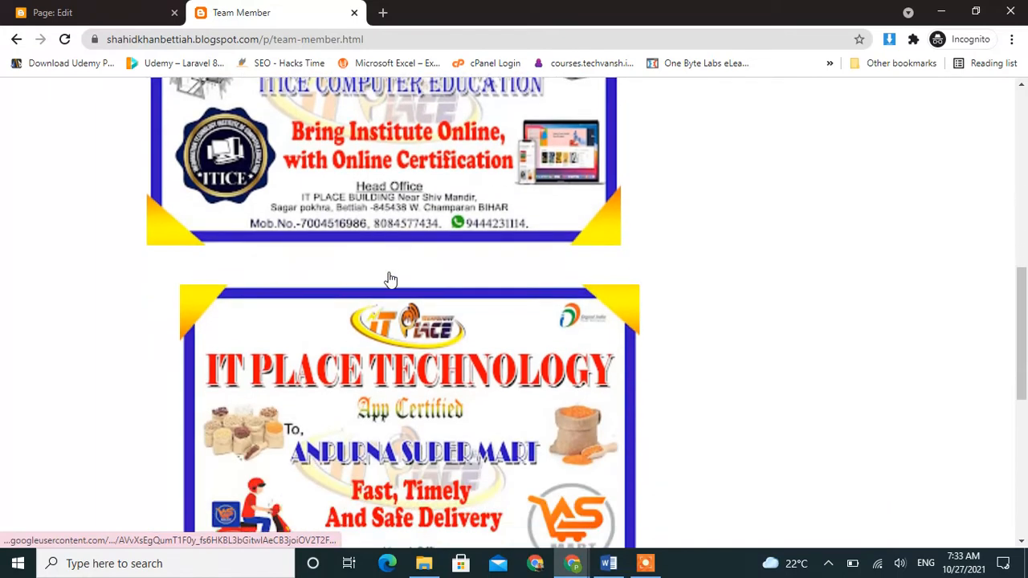
scroll(390, 279, "down", 4)
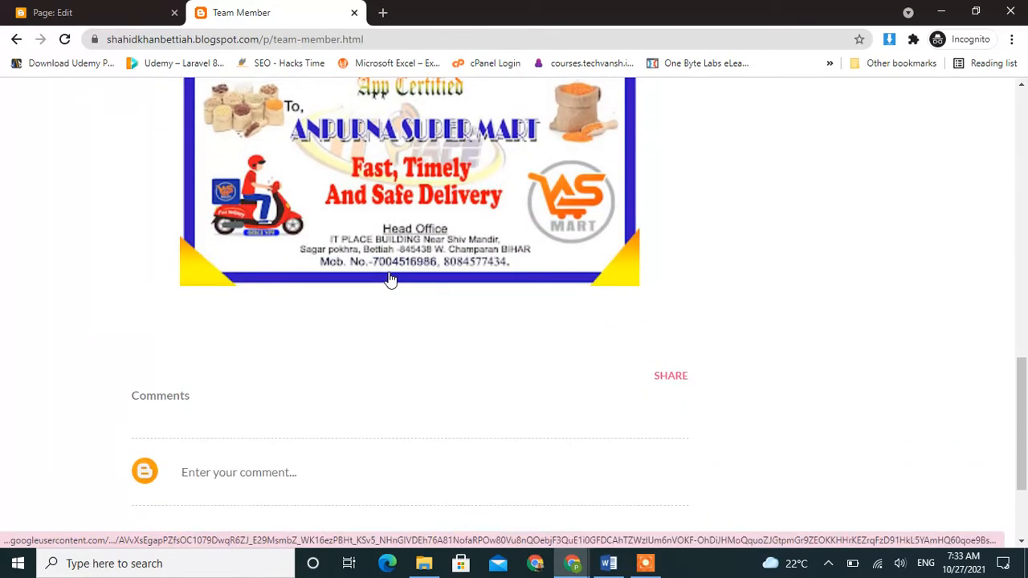
scroll(390, 279, "up", 2)
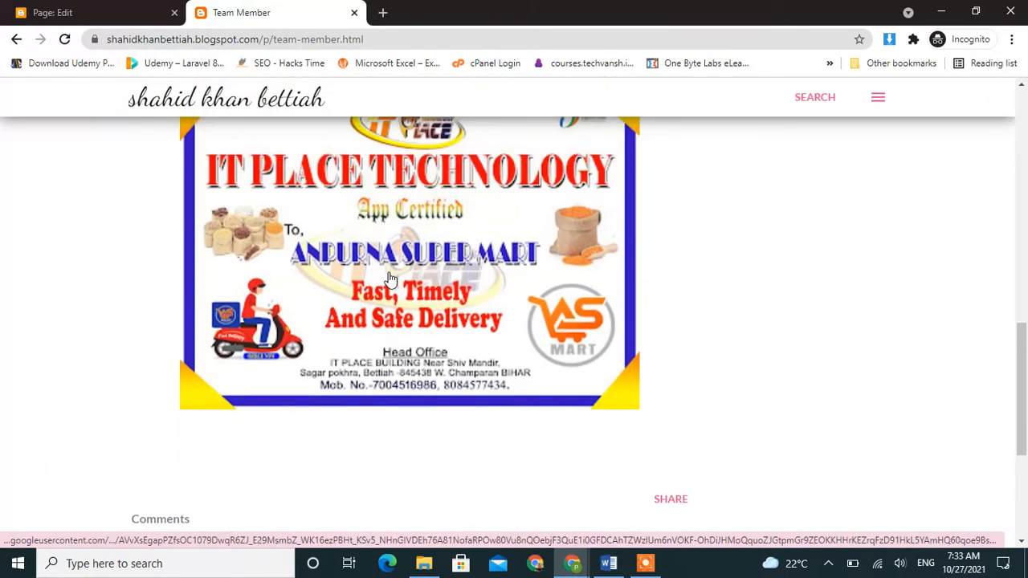
Review both images on the live Team Member page again, then open the ABOUT page and examine its text
scroll(389, 279, "up", 10)
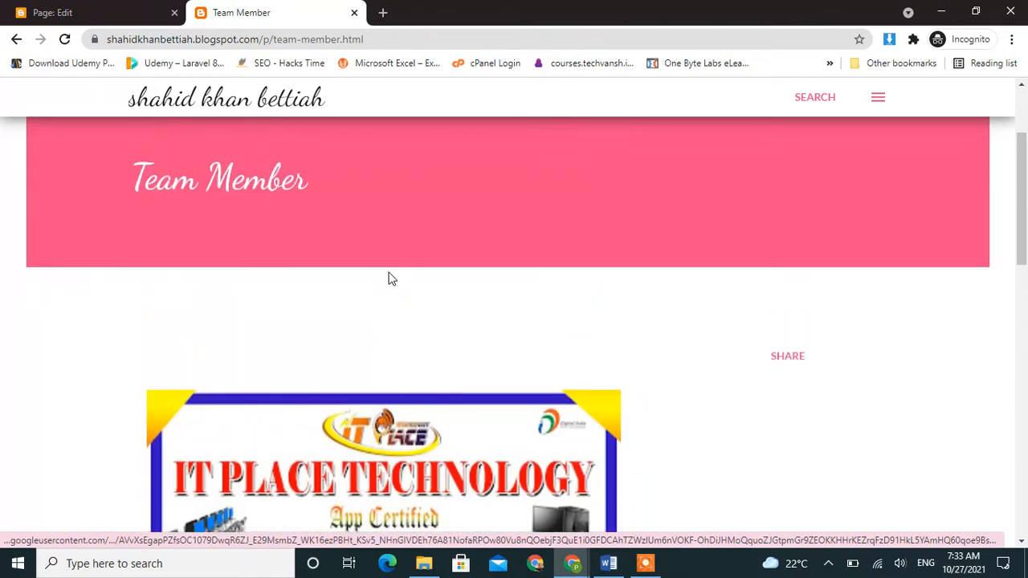
scroll(390, 278, "down", 2)
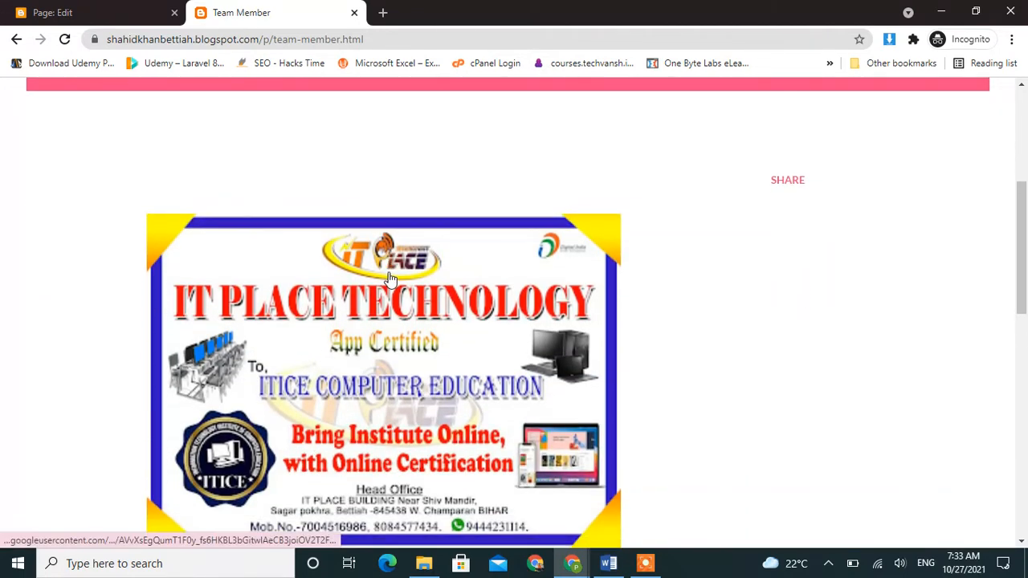
scroll(390, 279, "down", 2)
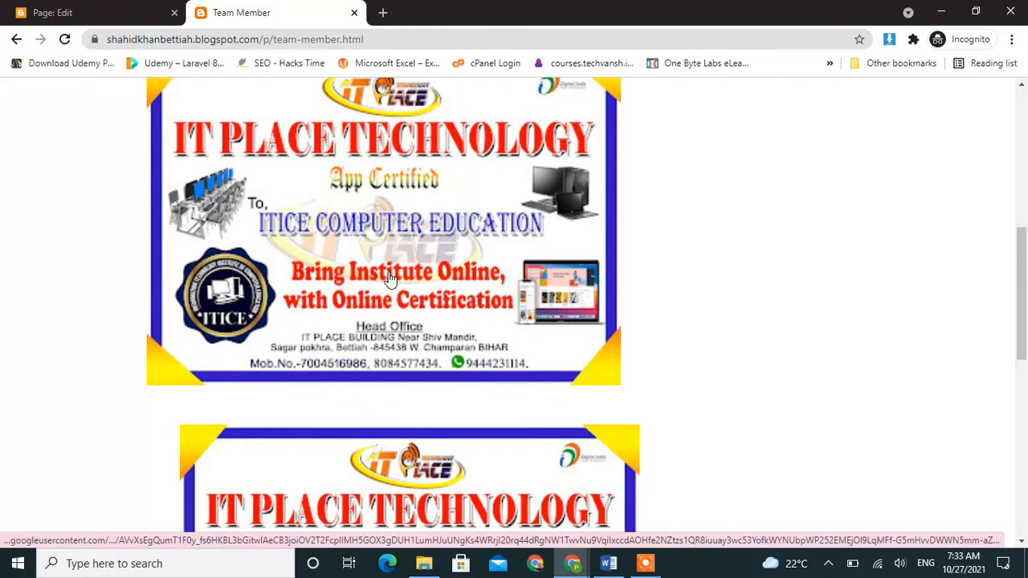
scroll(389, 279, "down", 10)
scroll(389, 279, "up", 14)
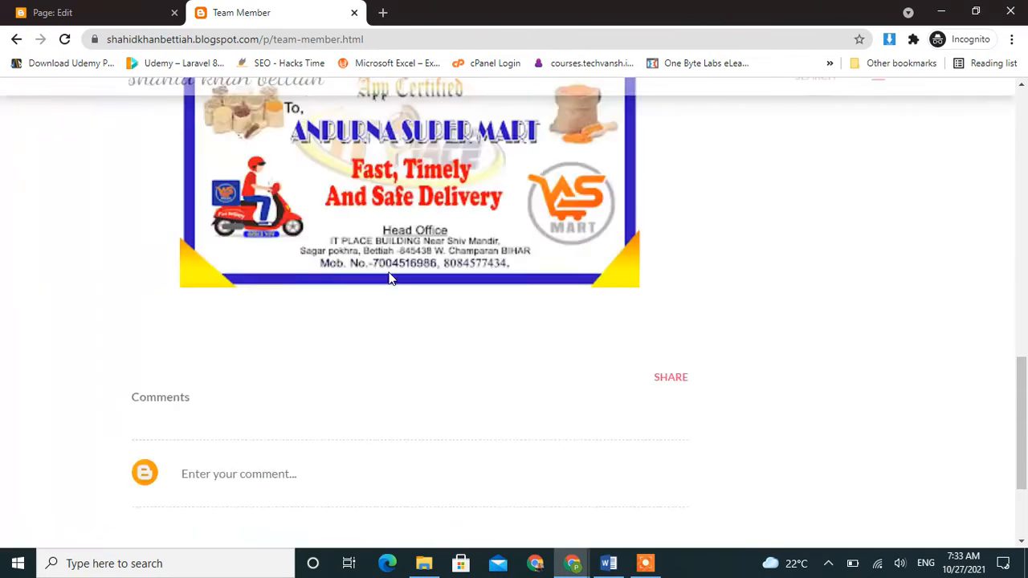
scroll(389, 279, "up", 1)
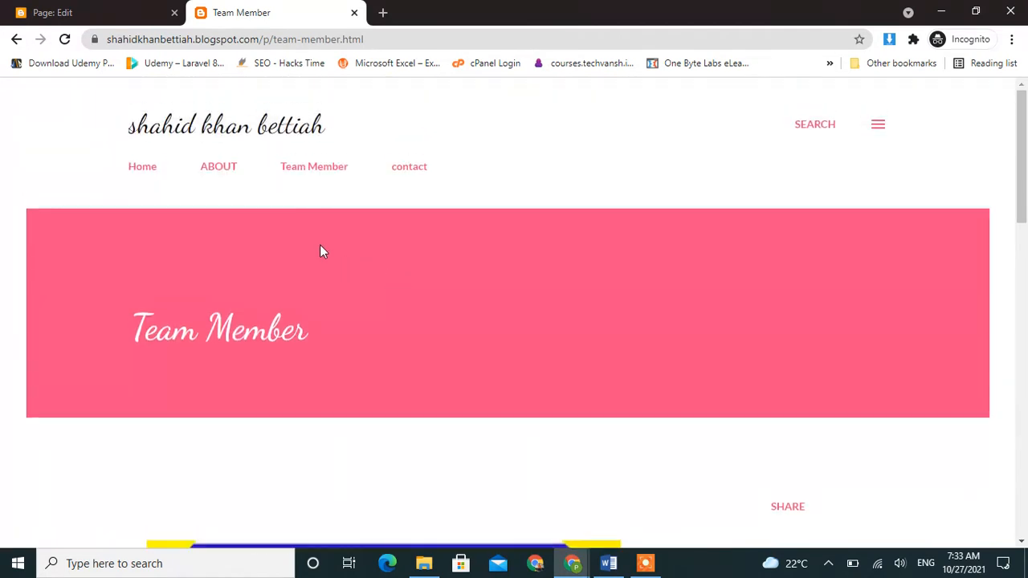
left_click(223, 173)
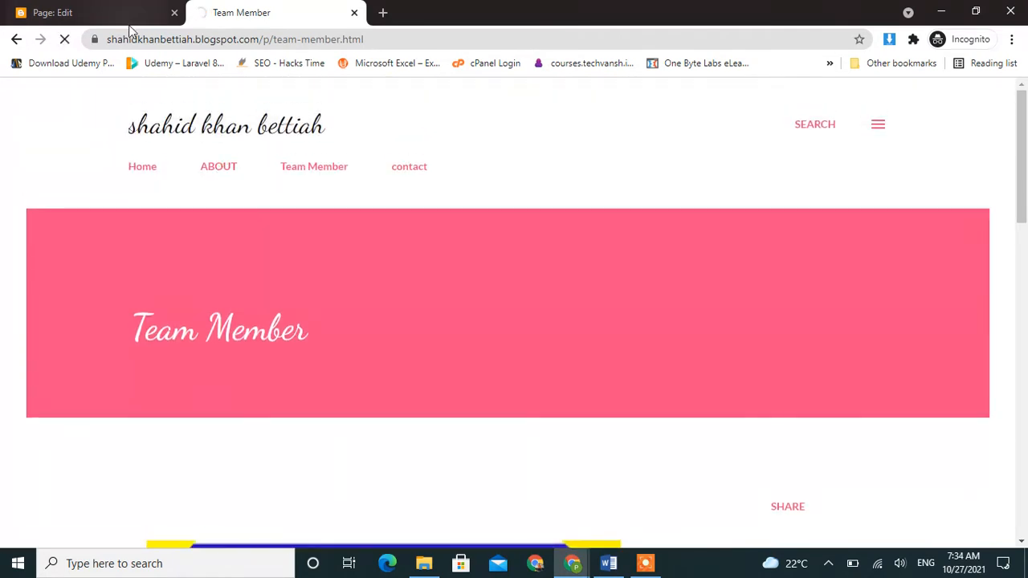
scroll(232, 195, "down", 3)
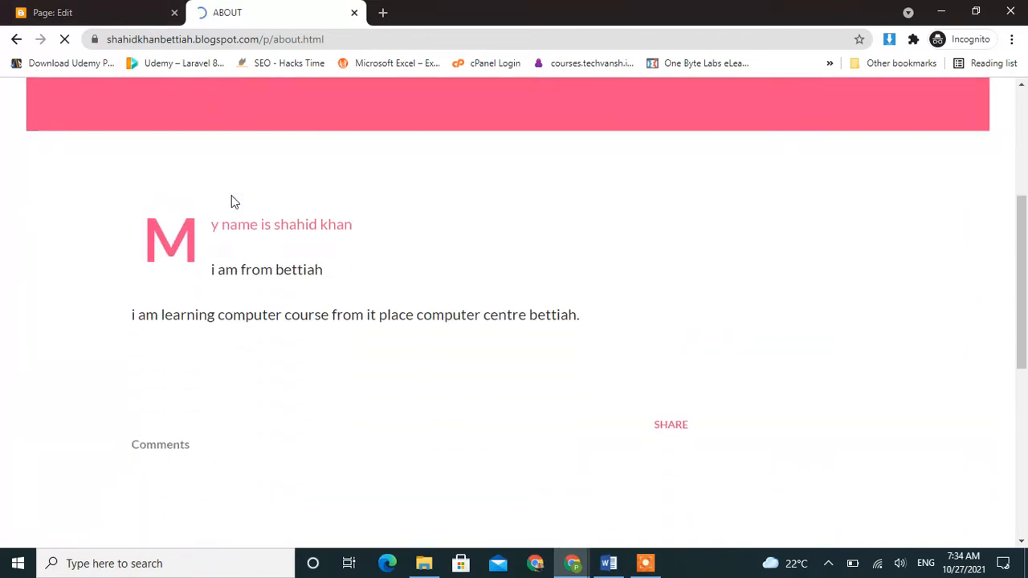
Return to Blogger's page list, open the ABOUT page for editing and change its title to "About us"
left_click(147, 10)
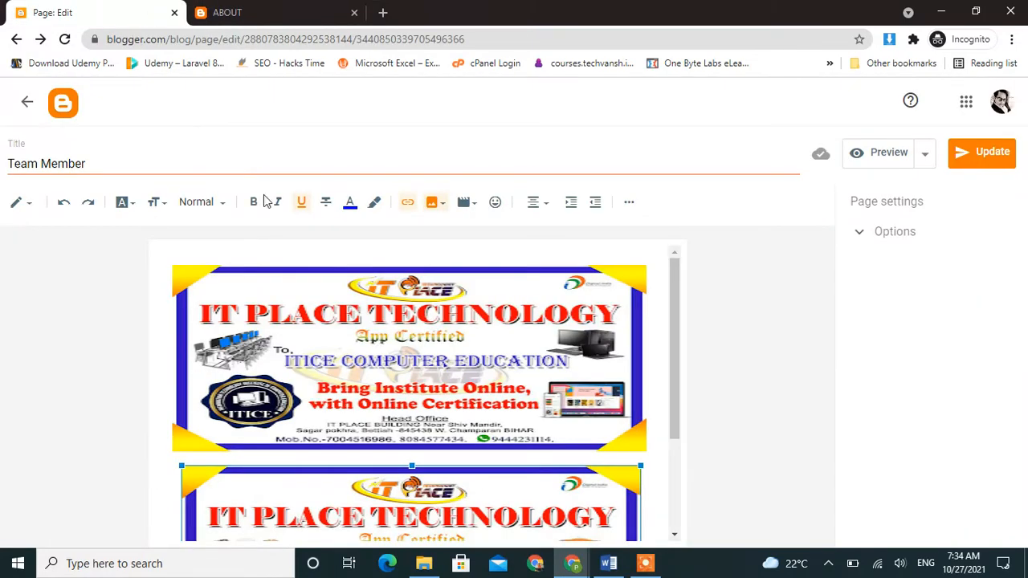
left_click(26, 105)
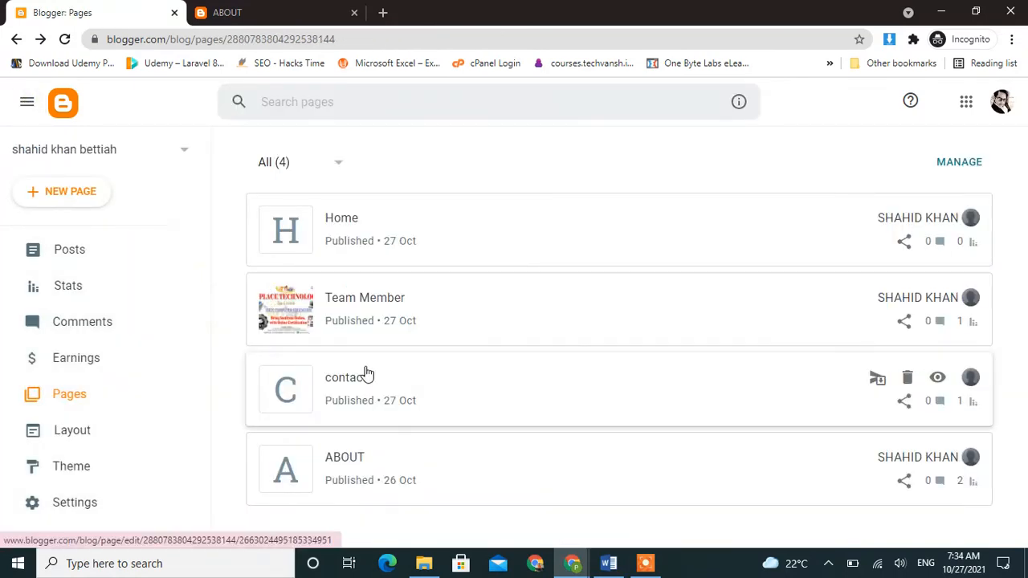
left_click(361, 463)
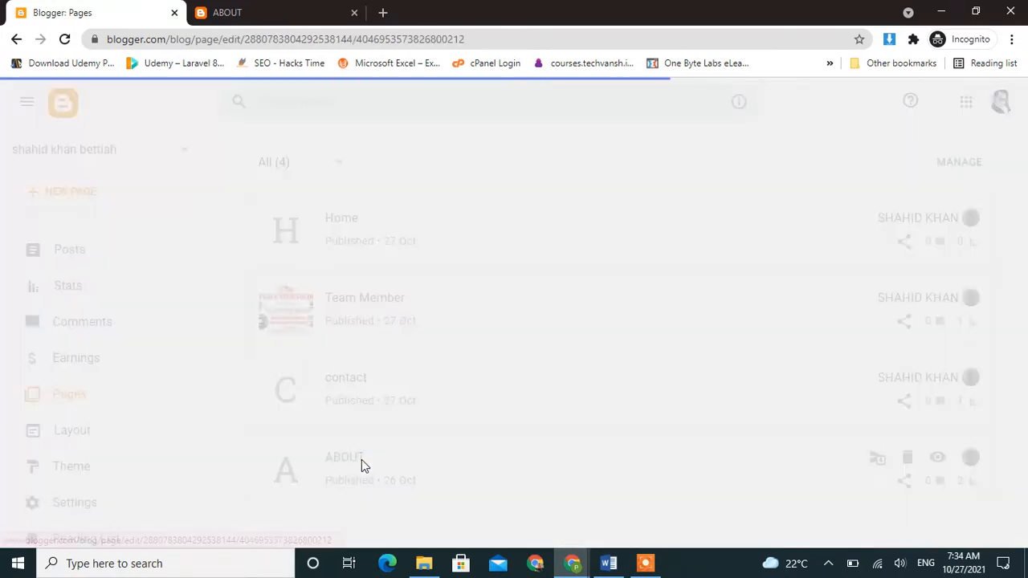
left_click_drag(56, 163, 16, 163)
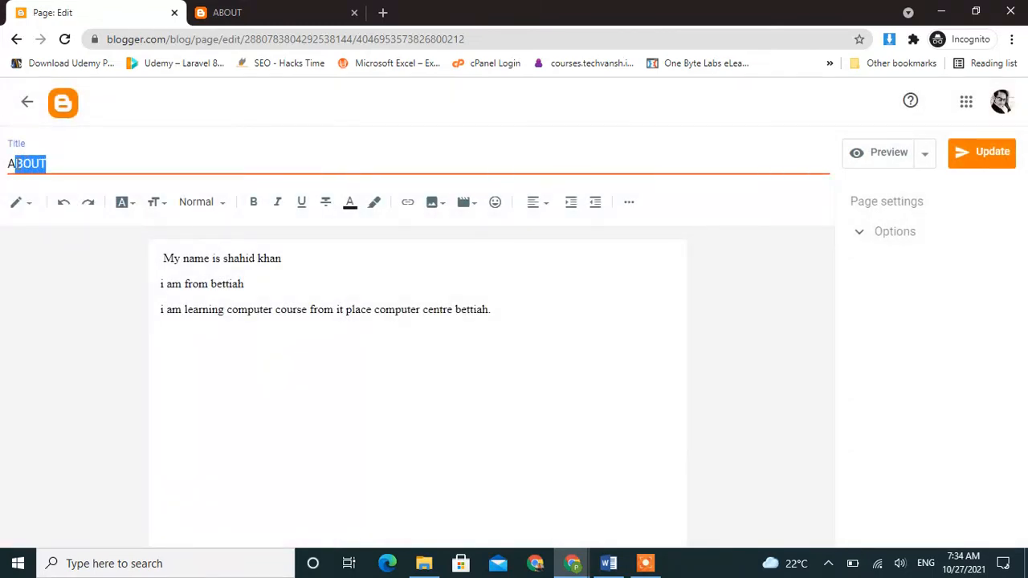
type("bout us")
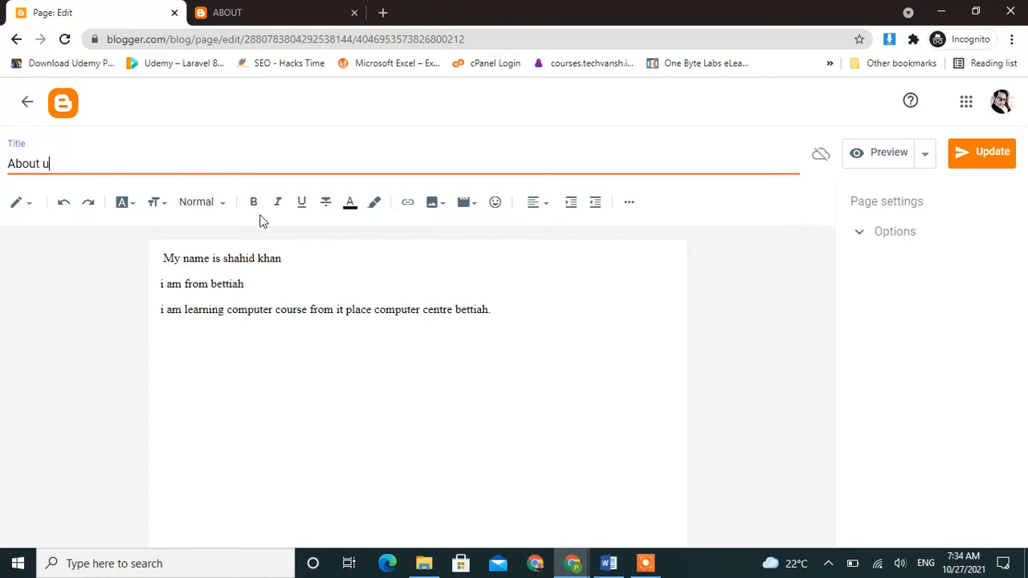
Upload the image file pk from the Downloads folder and insert it before the first line of the page text
left_click(165, 255)
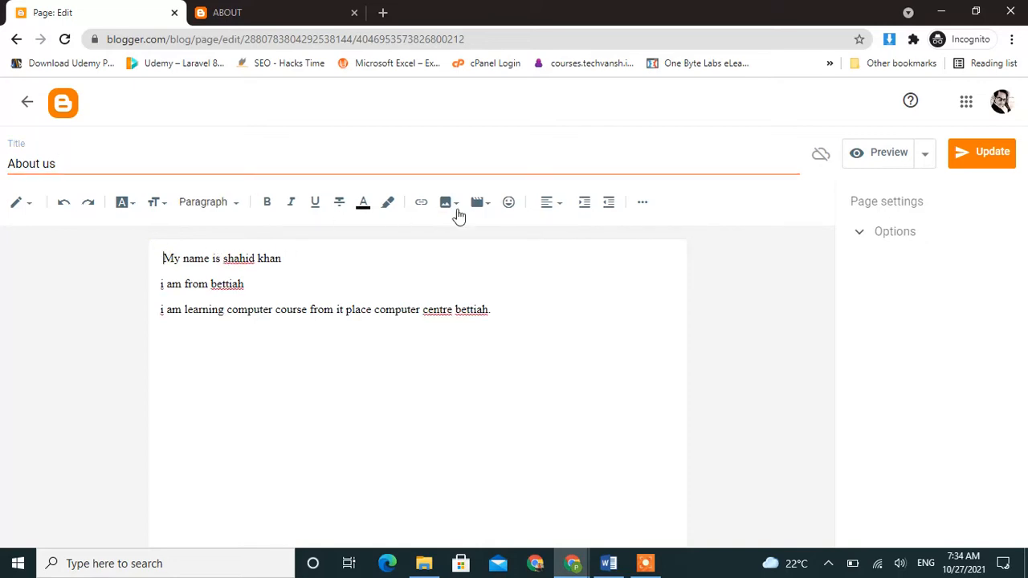
left_click(456, 203)
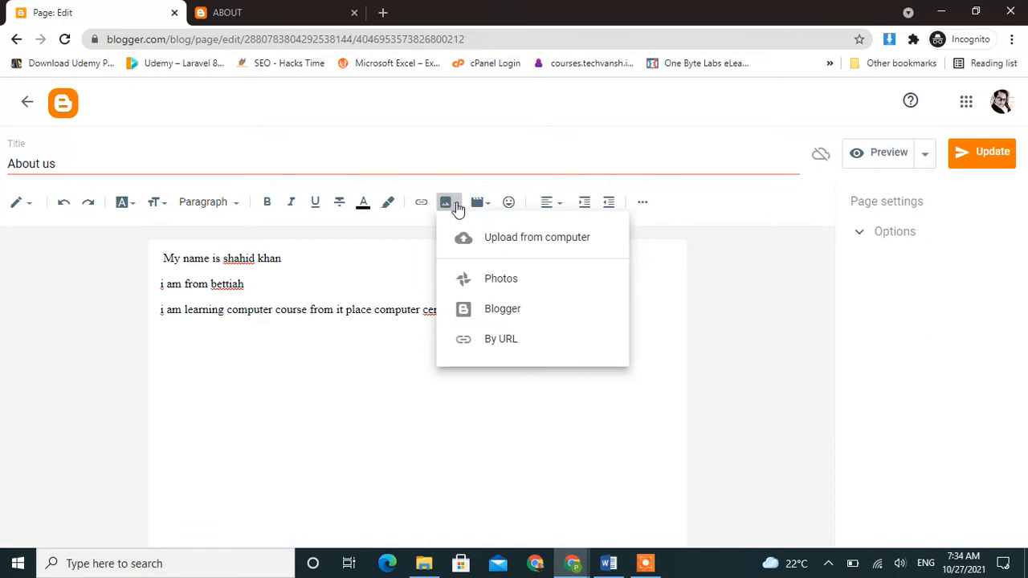
left_click(535, 239)
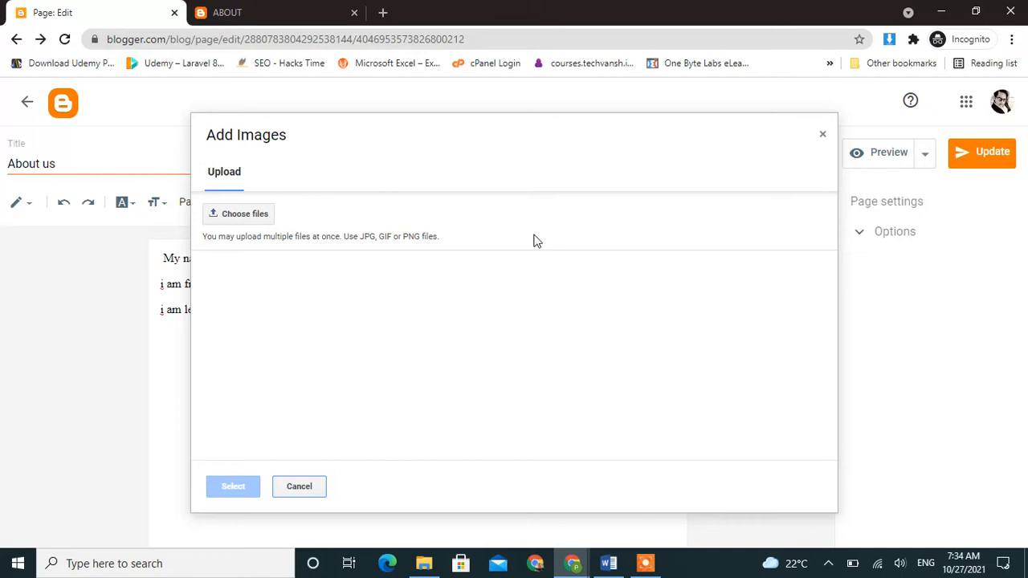
left_click(232, 218)
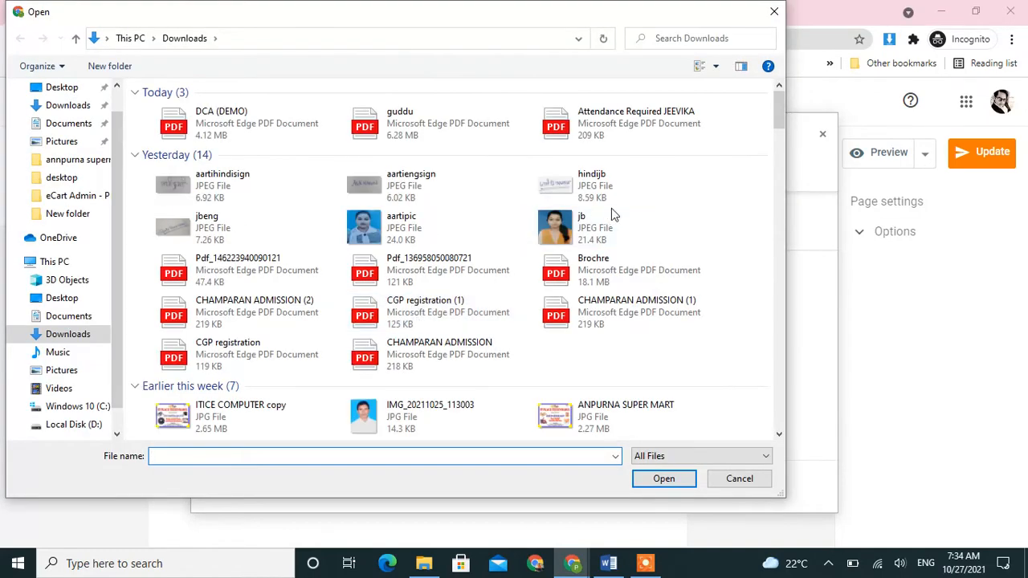
left_click(778, 435)
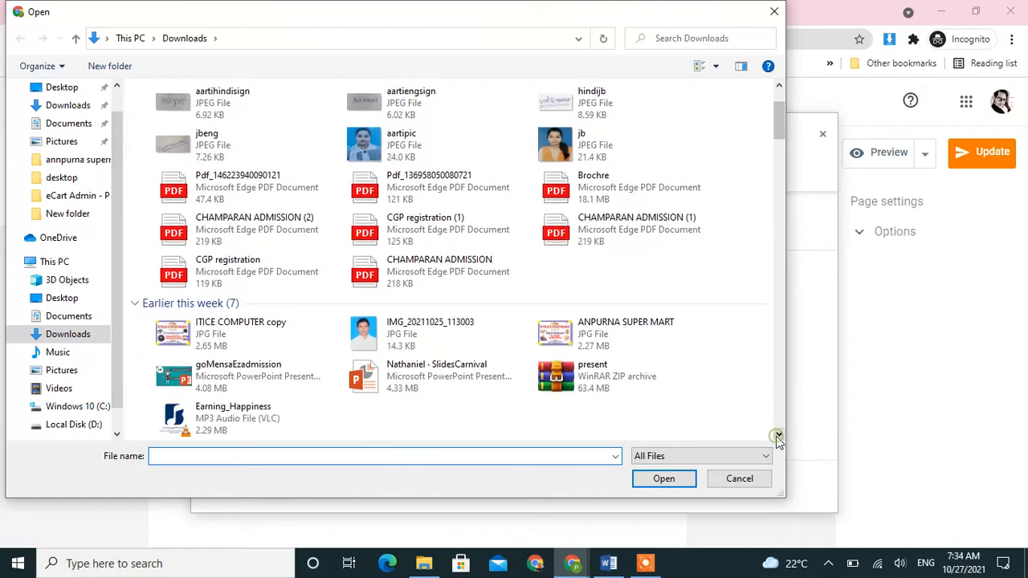
left_click(778, 435)
left_click(778, 434)
left_click(778, 434)
left_click(778, 434)
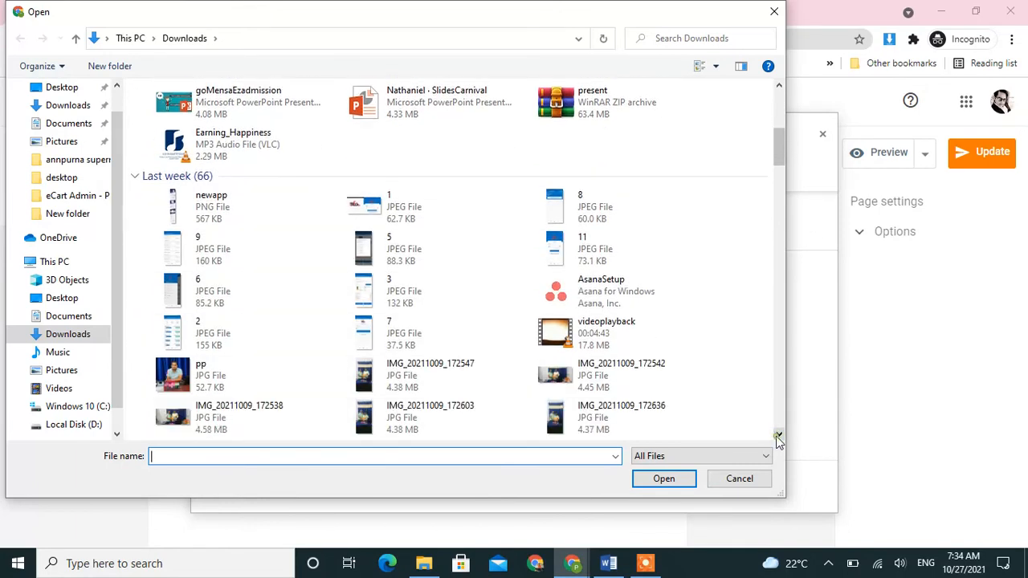
left_click(778, 434)
left_click(778, 435)
left_click(778, 435)
left_click(778, 435)
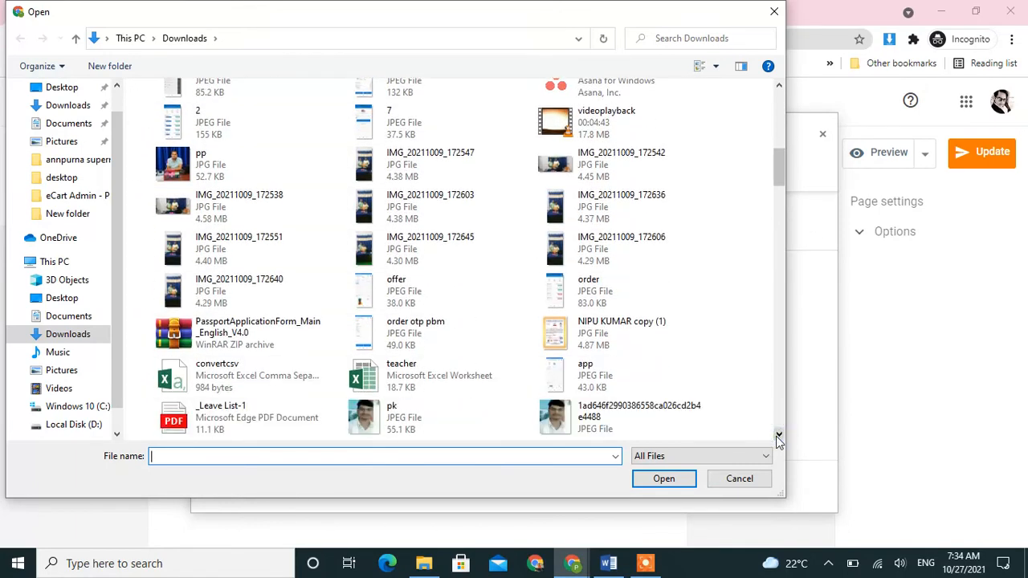
left_click(778, 434)
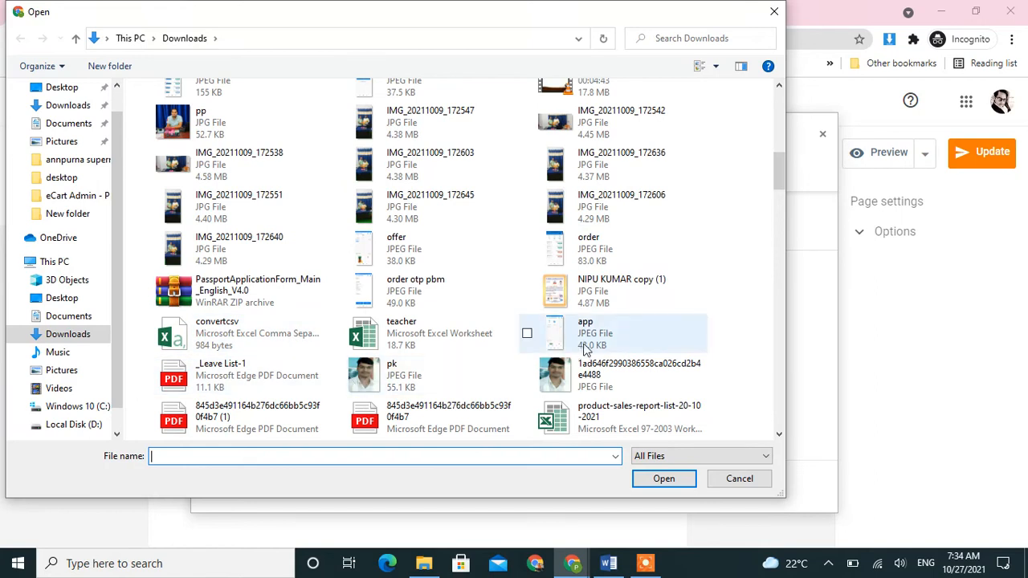
left_click(402, 384)
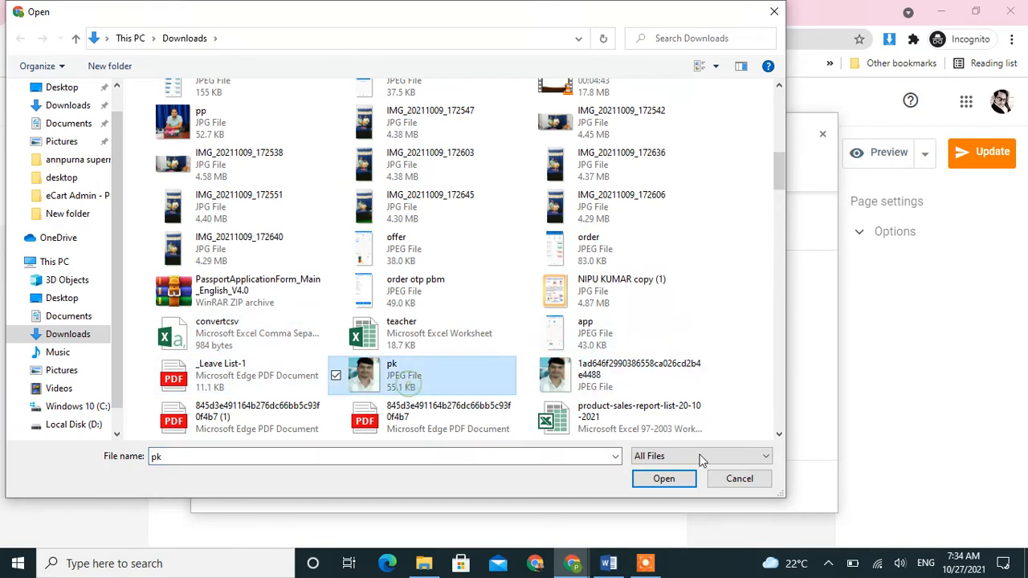
left_click(663, 482)
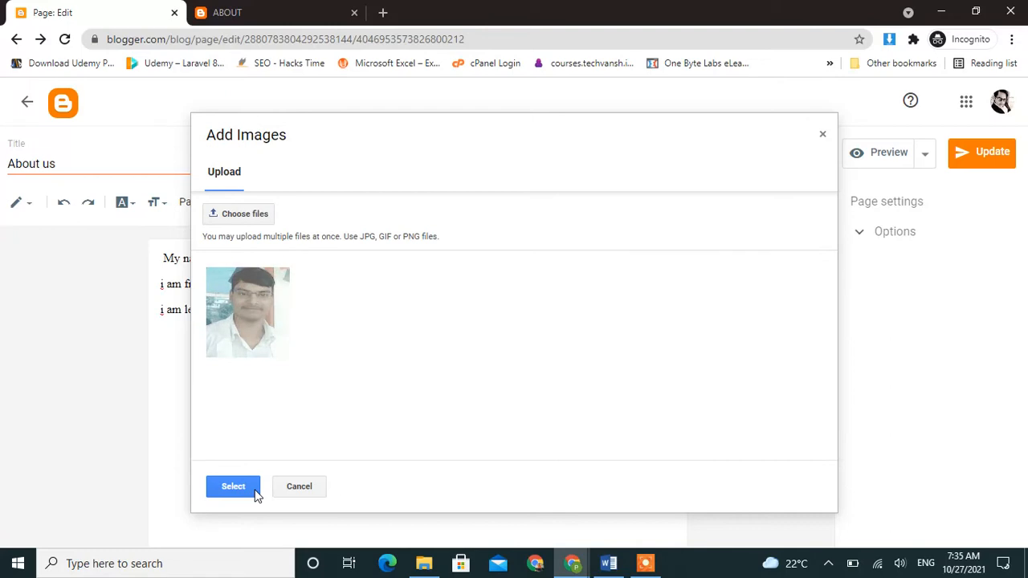
left_click(232, 487)
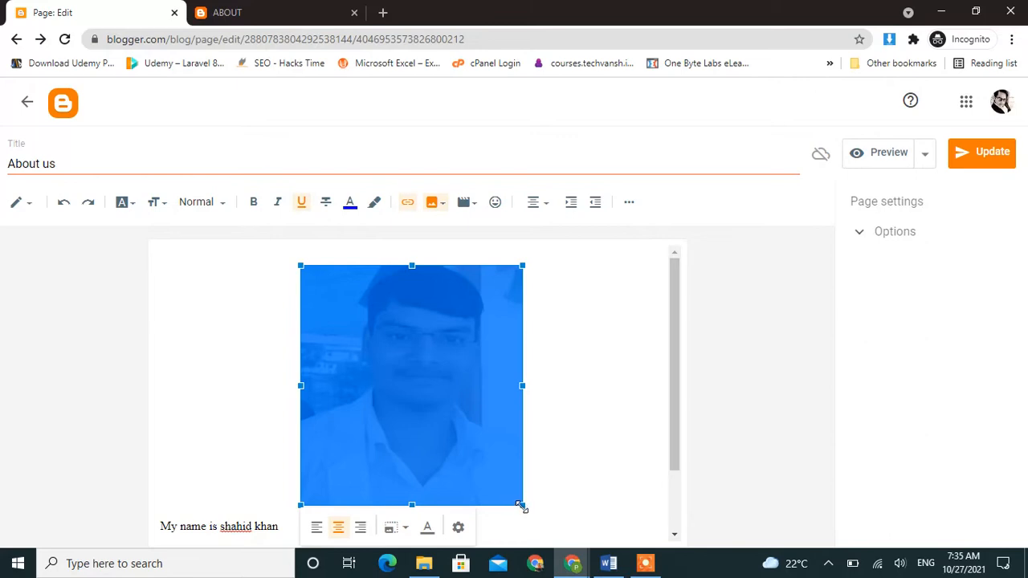
Shrink the inserted photo to about half its size, left-align it above the text, and publish the page update
left_click_drag(521, 503, 391, 376)
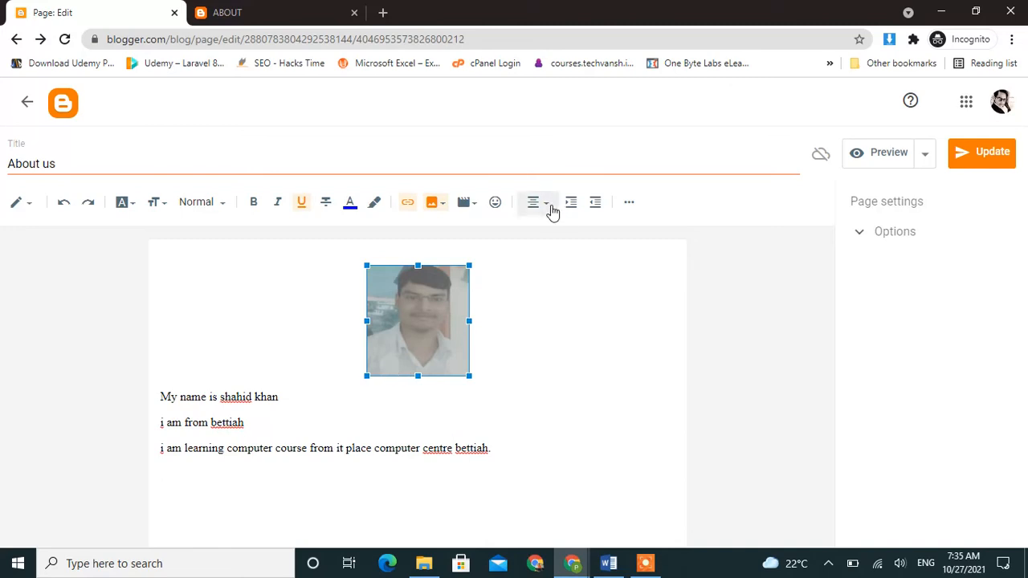
left_click(552, 208)
left_click(572, 175)
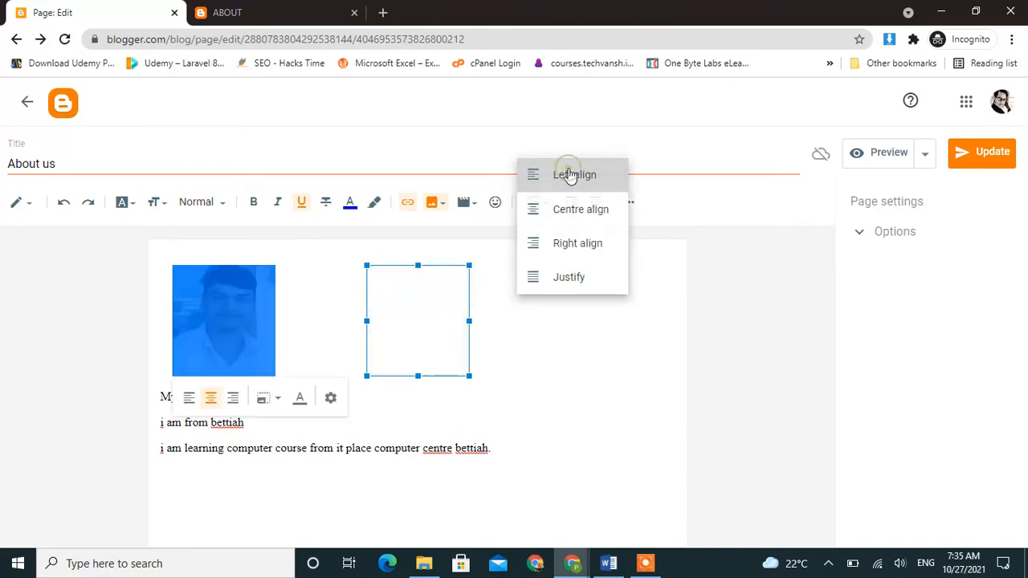
left_click(503, 323)
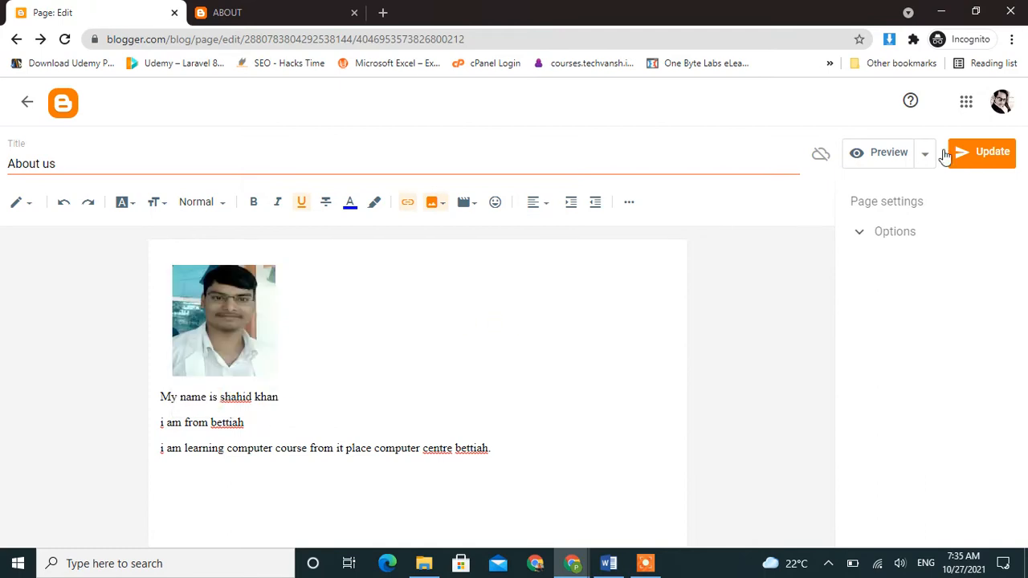
left_click(993, 164)
Set the three text lines below the photo to Medium font size and the Normal paragraph format
left_click_drag(160, 394, 522, 447)
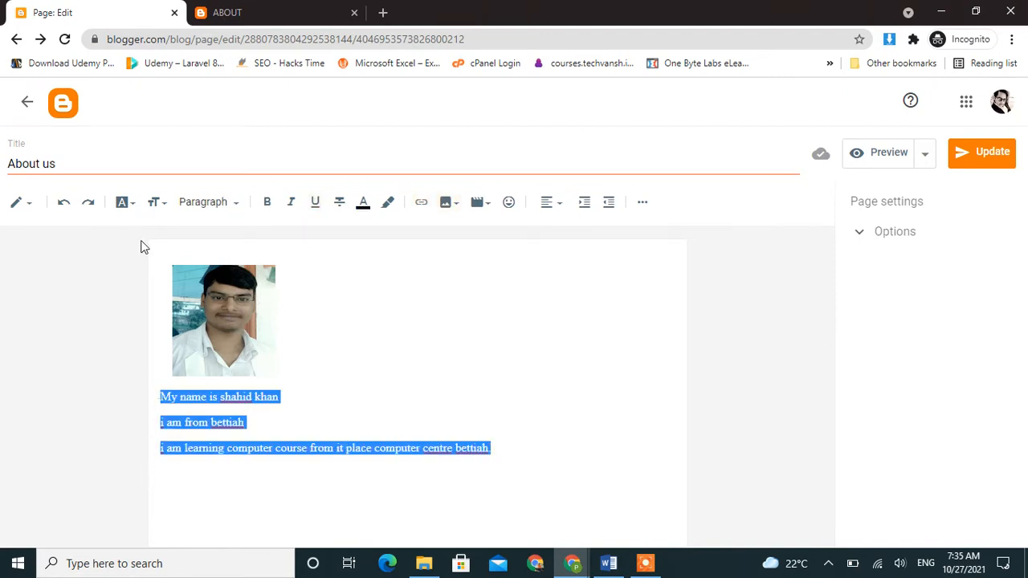
left_click(156, 203)
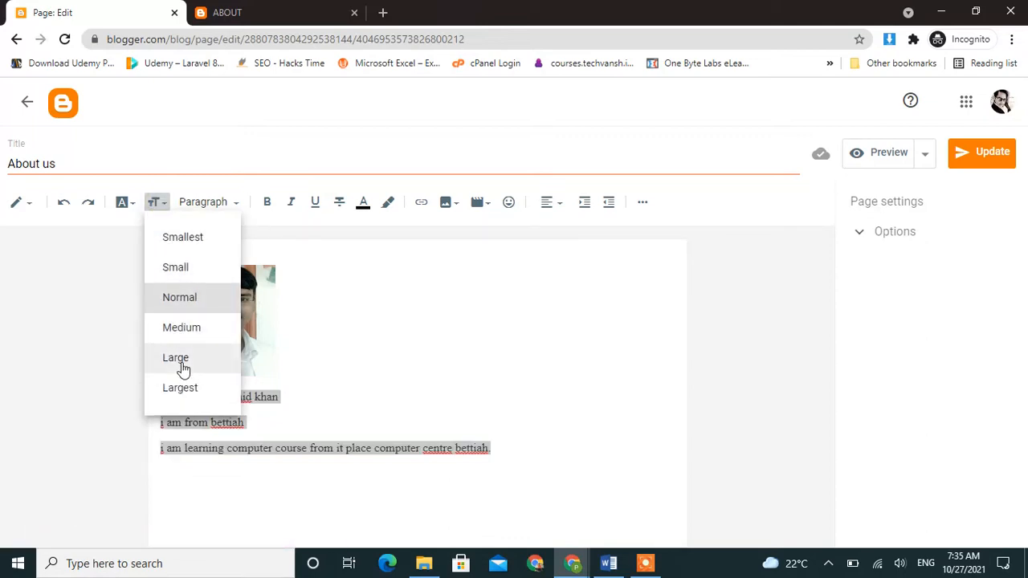
left_click(181, 329)
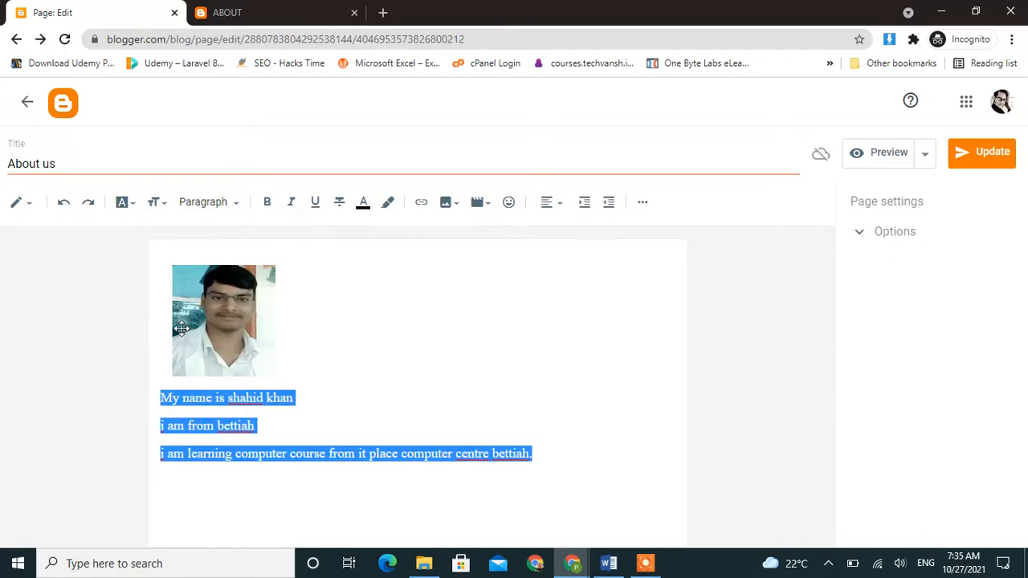
left_click(233, 203)
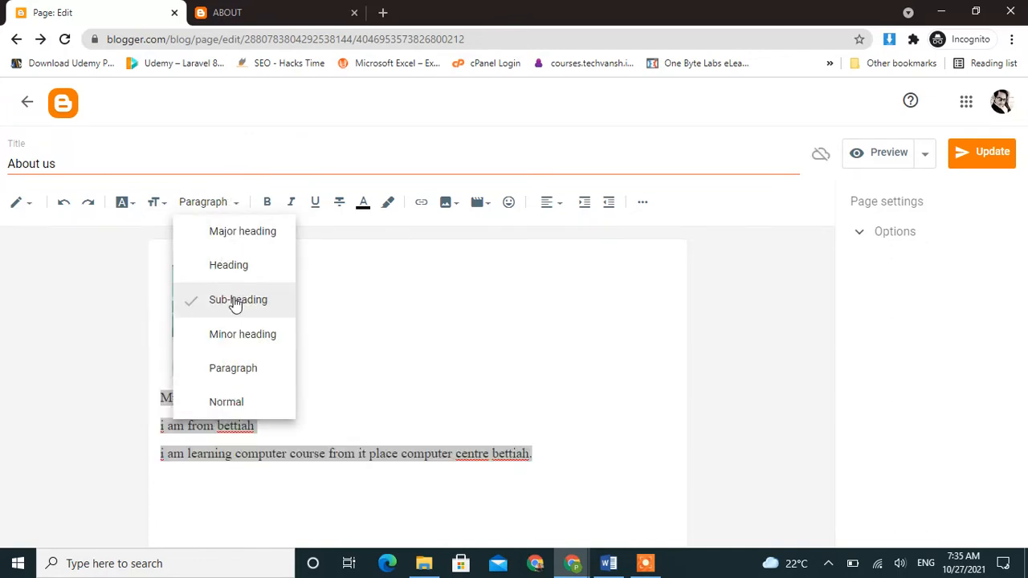
left_click(235, 402)
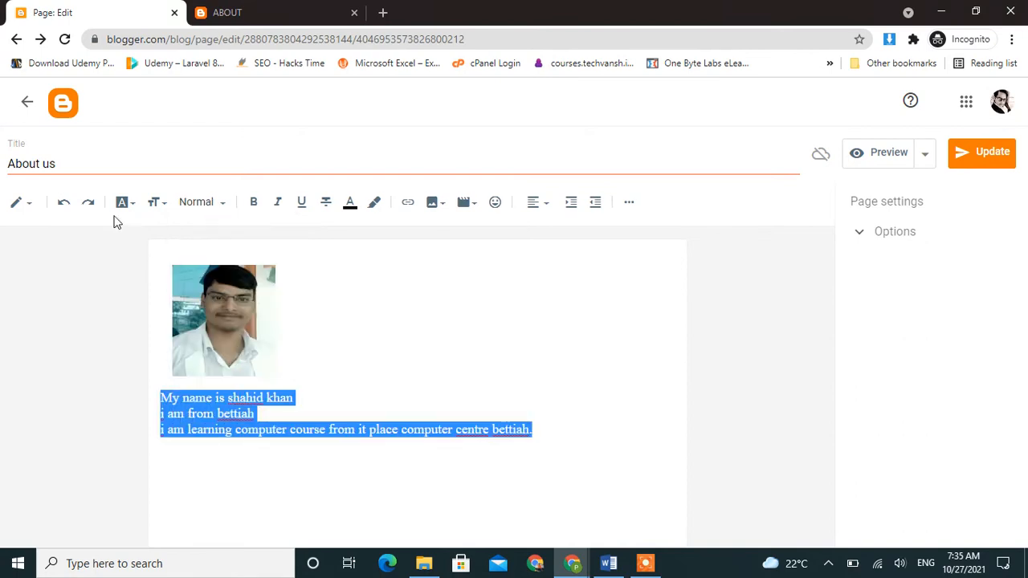
Colour the three text lines below the photo red and make them bold
left_click(351, 202)
left_click(419, 229)
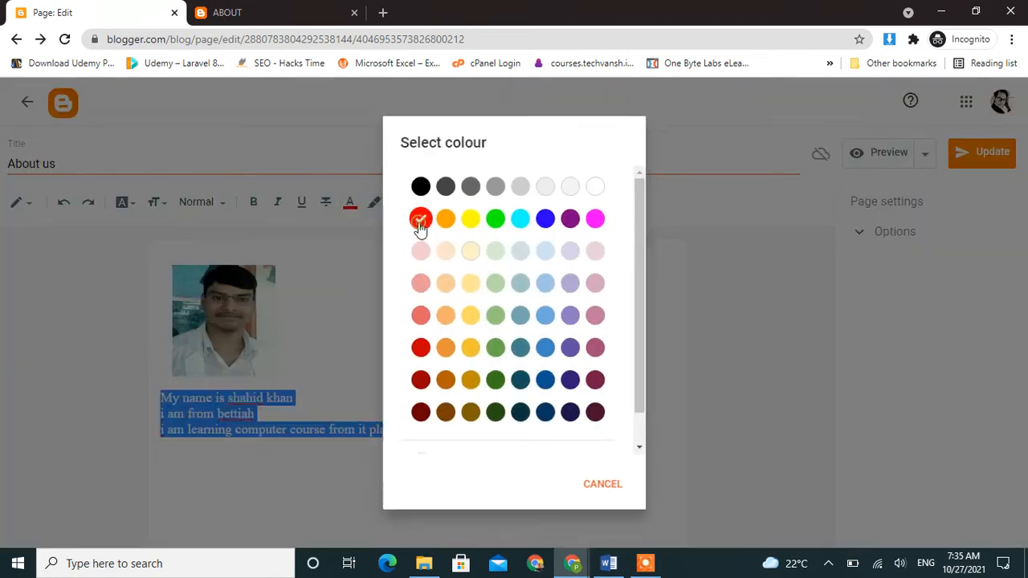
left_click(379, 372)
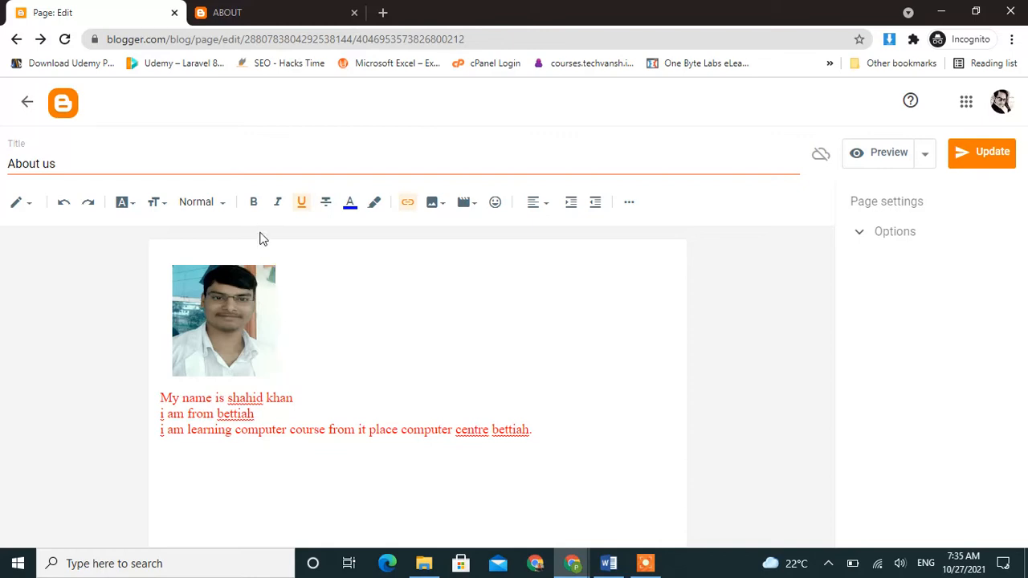
left_click_drag(161, 398, 544, 428)
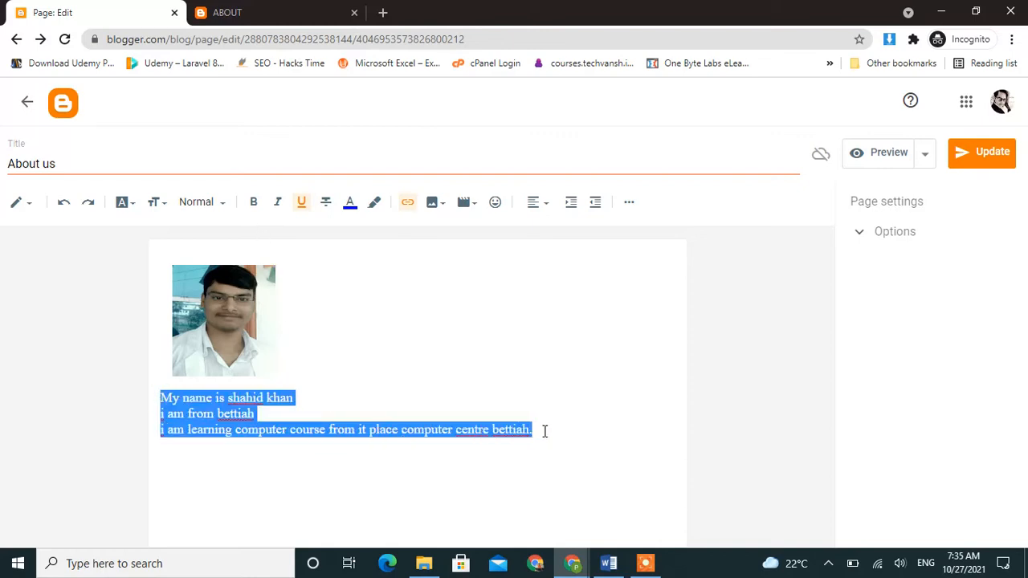
left_click(253, 203)
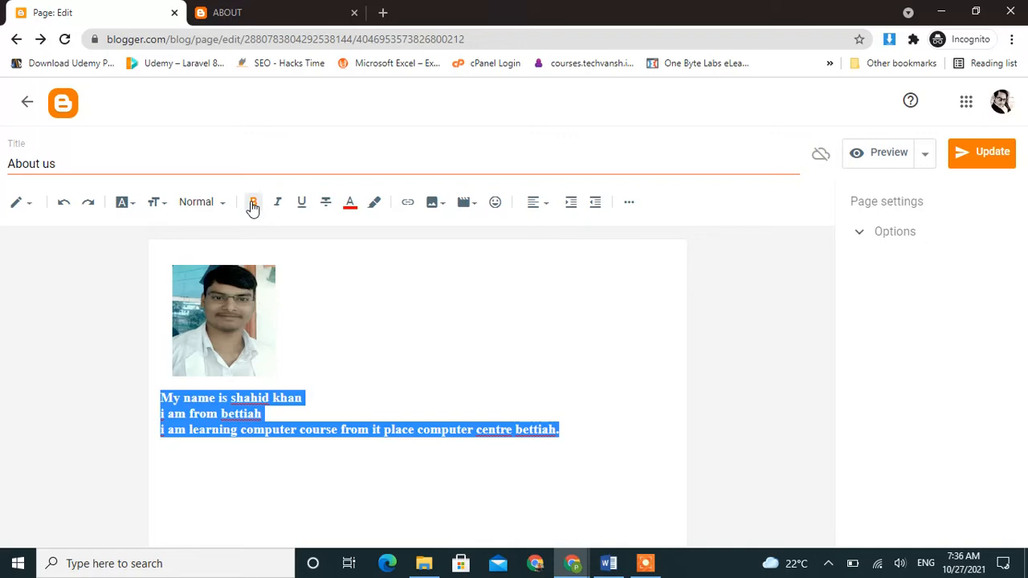
Make the three text lines below the photo italic, set their font to Helvetica, and publish the page update
left_click(277, 205)
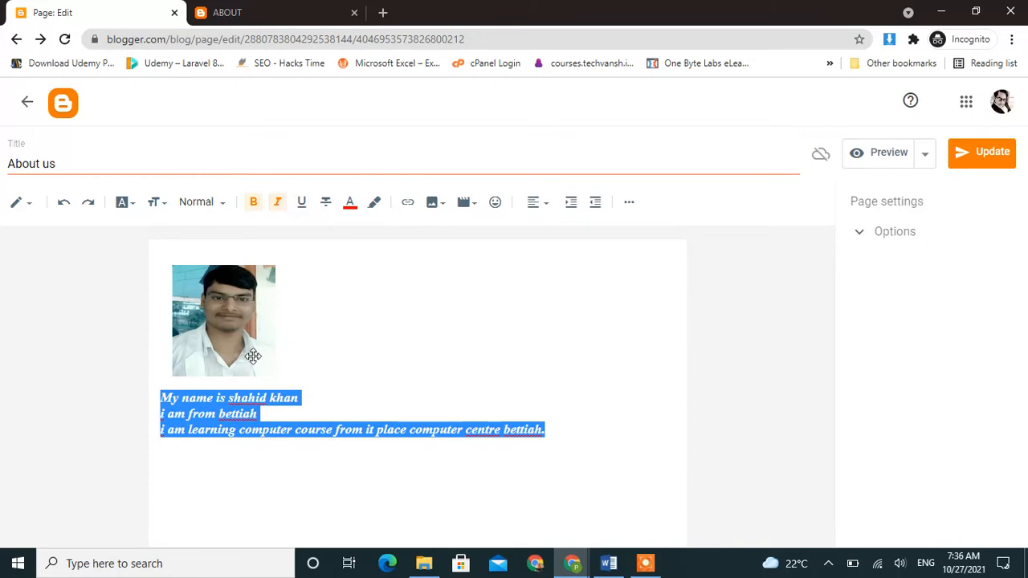
left_click(131, 206)
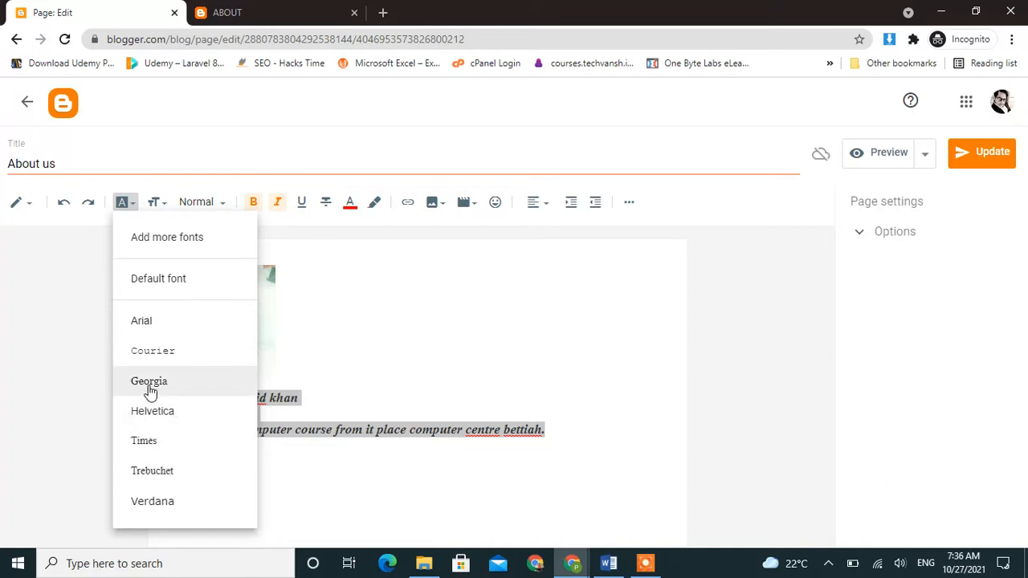
left_click(154, 352)
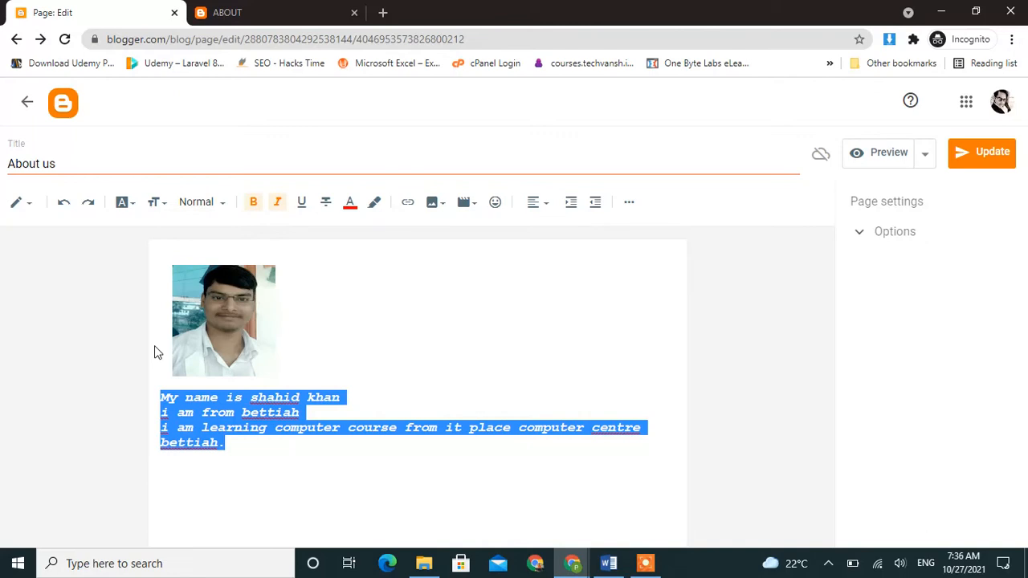
left_click(136, 207)
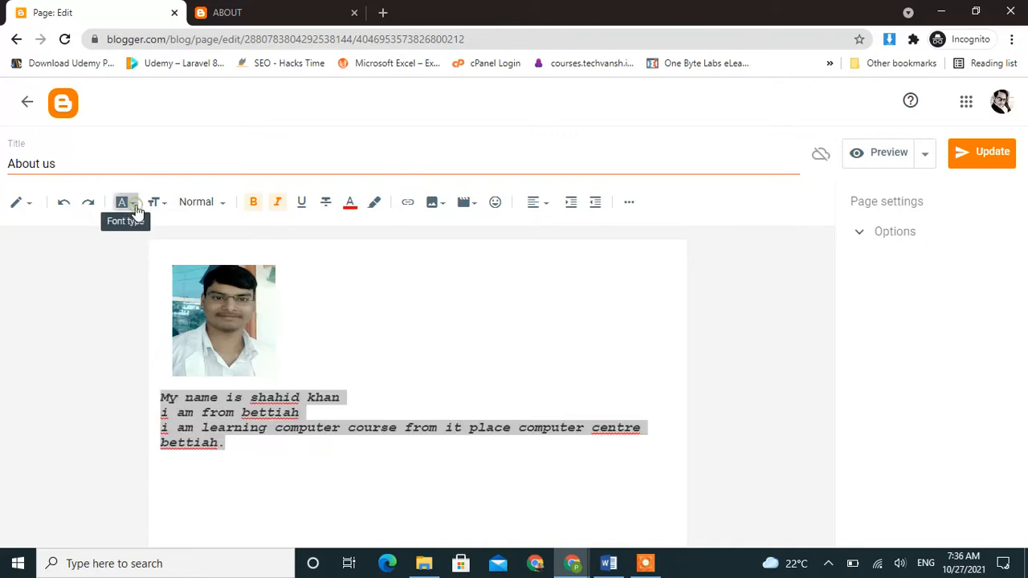
left_click(137, 207)
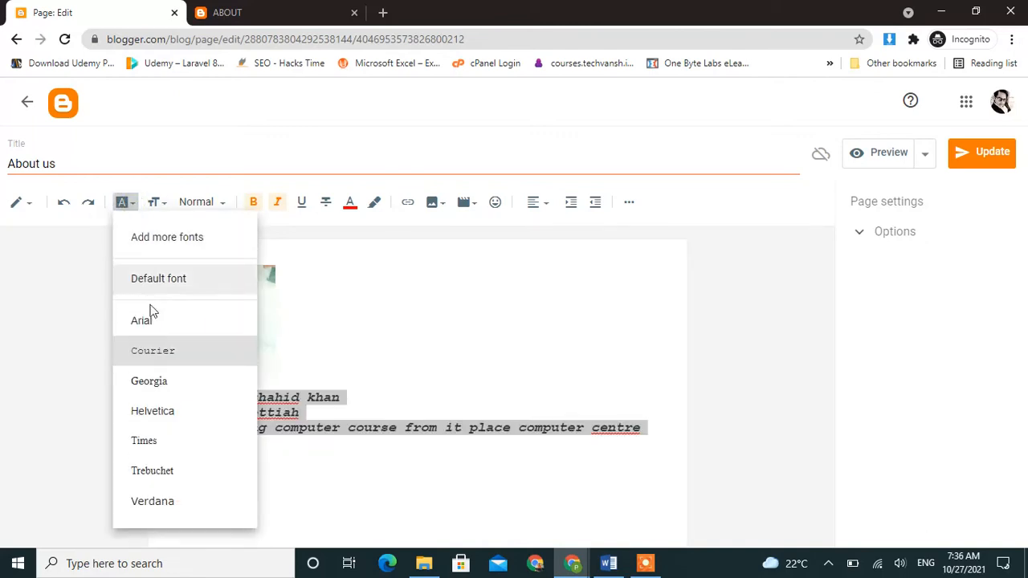
left_click(160, 411)
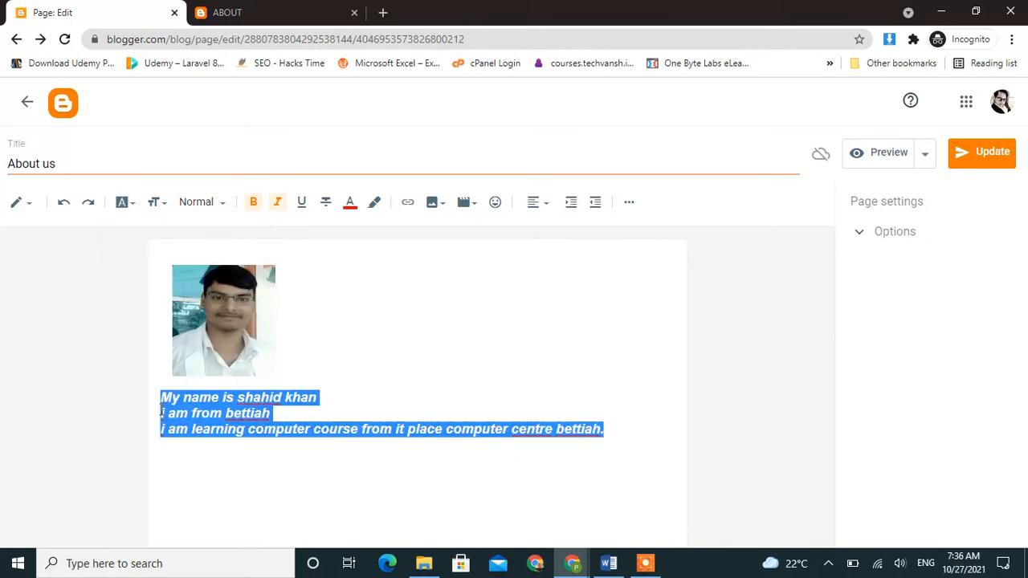
left_click(291, 365)
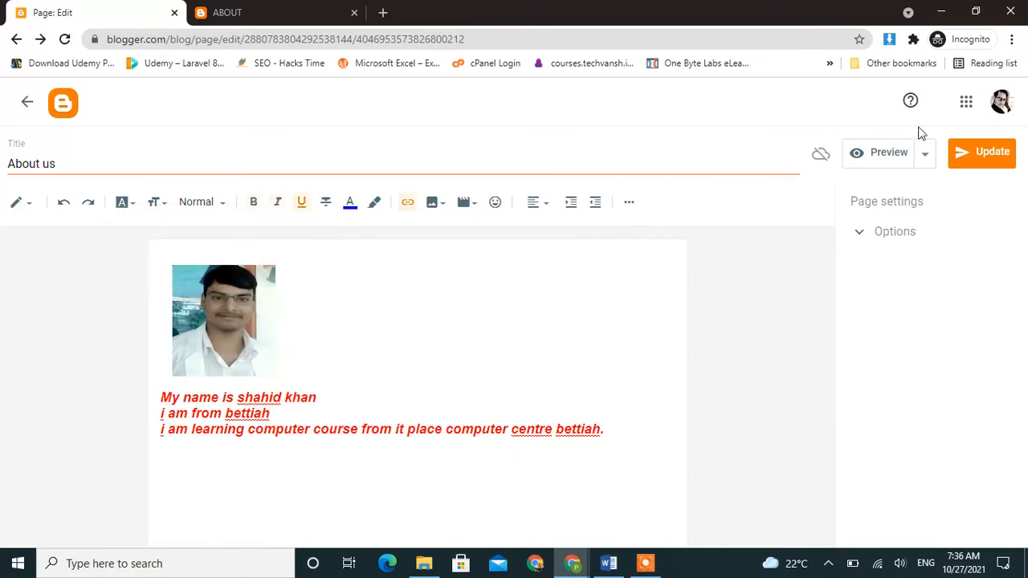
left_click(984, 160)
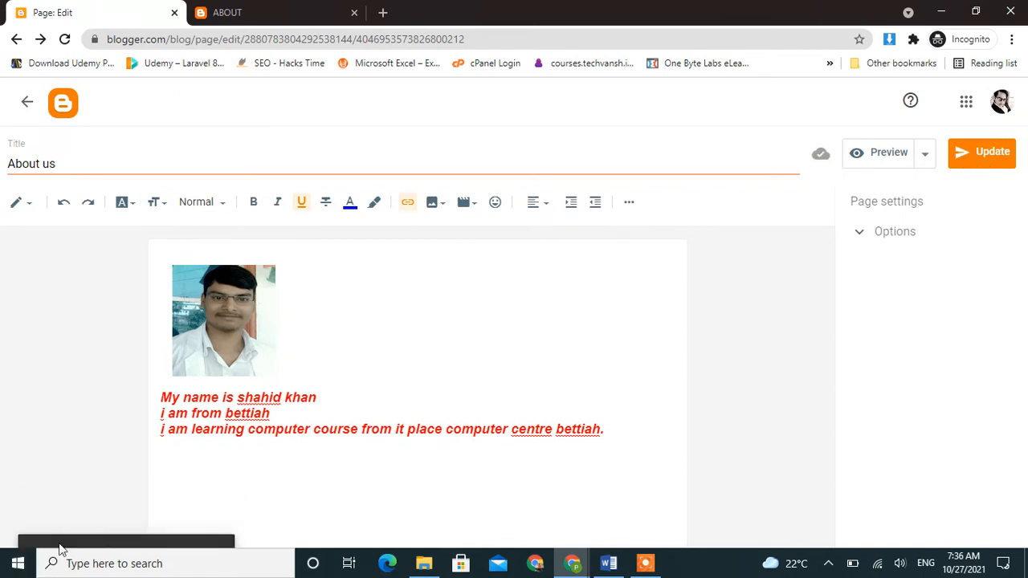
Reload the live About us page and review how the photo and the formatted text are displayed
left_click(281, 9)
left_click(154, 8)
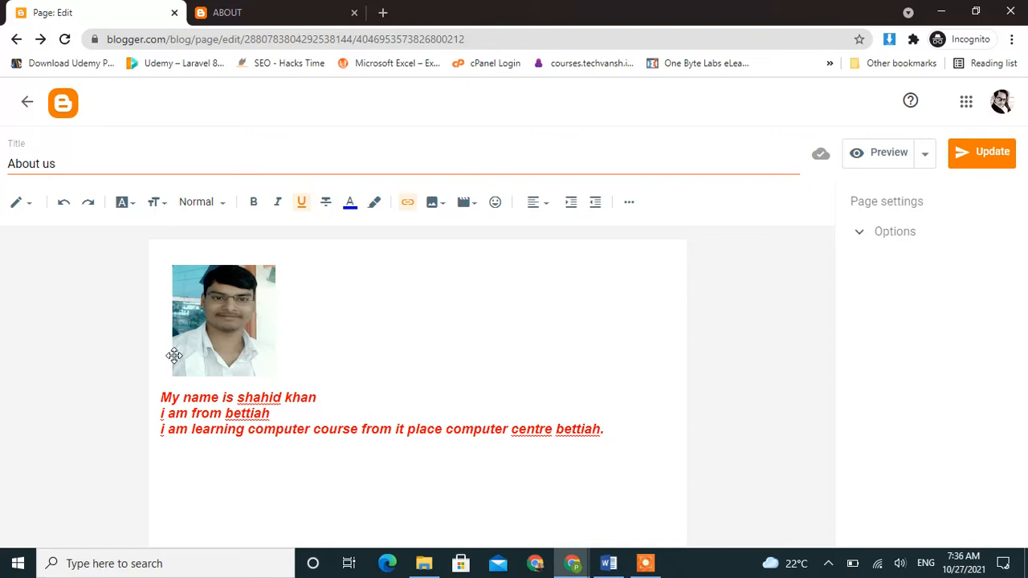
left_click(230, 11)
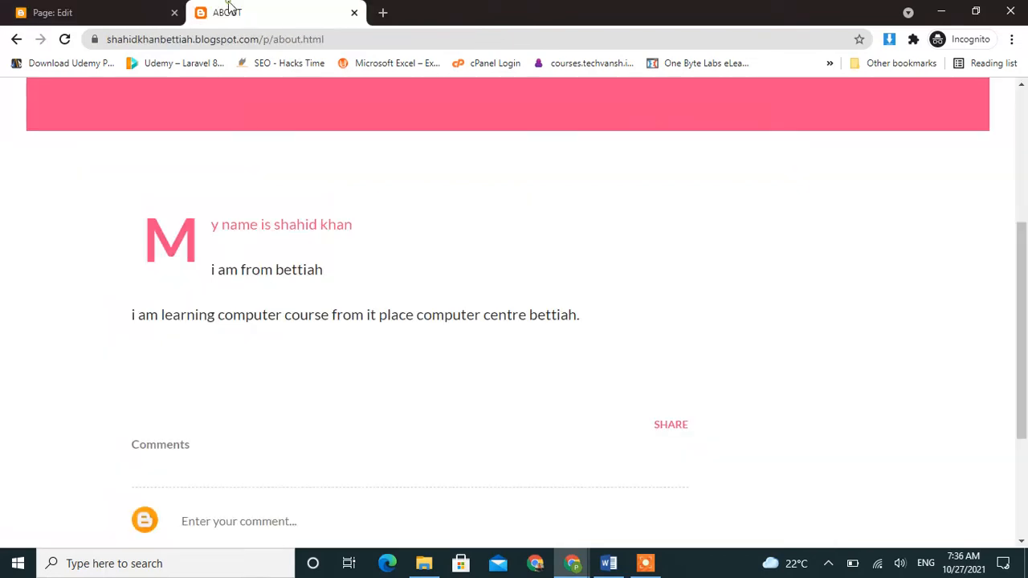
left_click(66, 42)
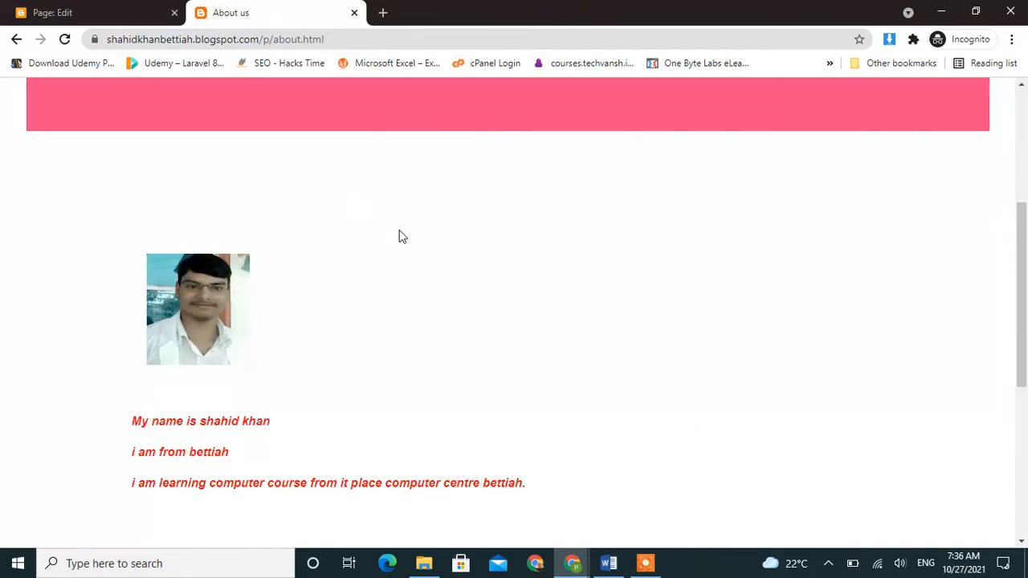
scroll(402, 237, "down", 3)
scroll(401, 237, "up", 5)
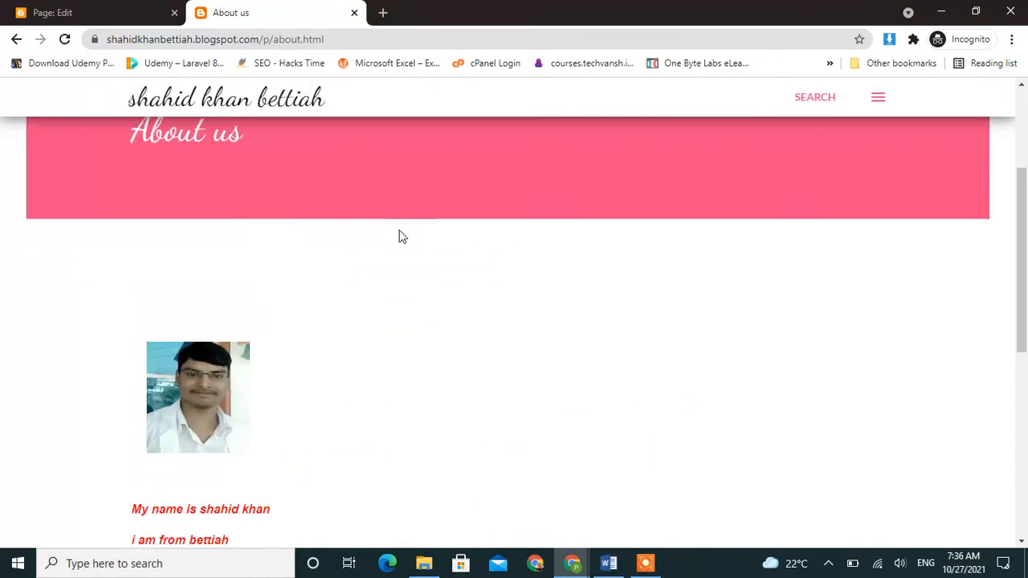
scroll(402, 237, "down", 5)
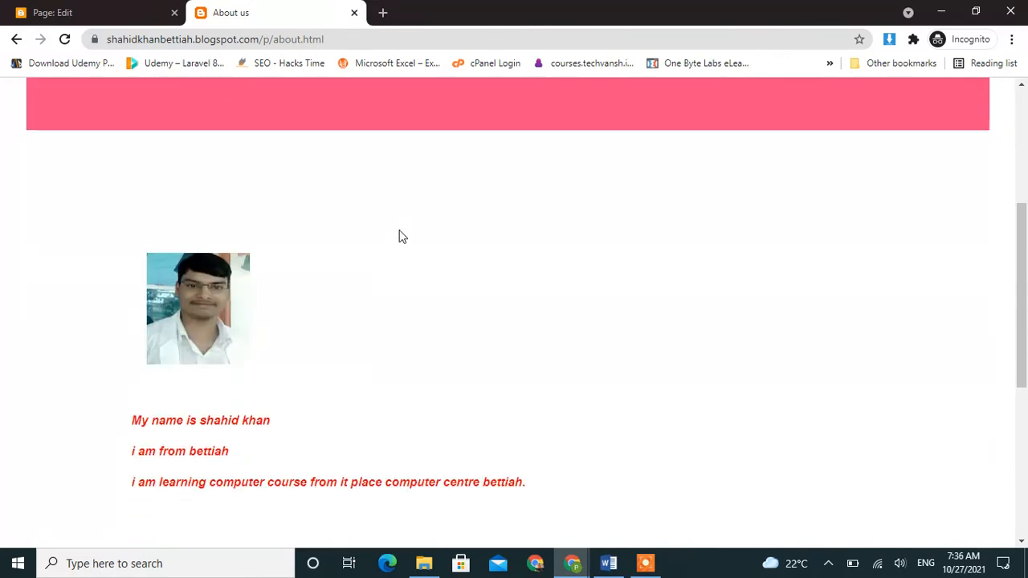
scroll(402, 235, "down", 2)
scroll(400, 233, "up", 3)
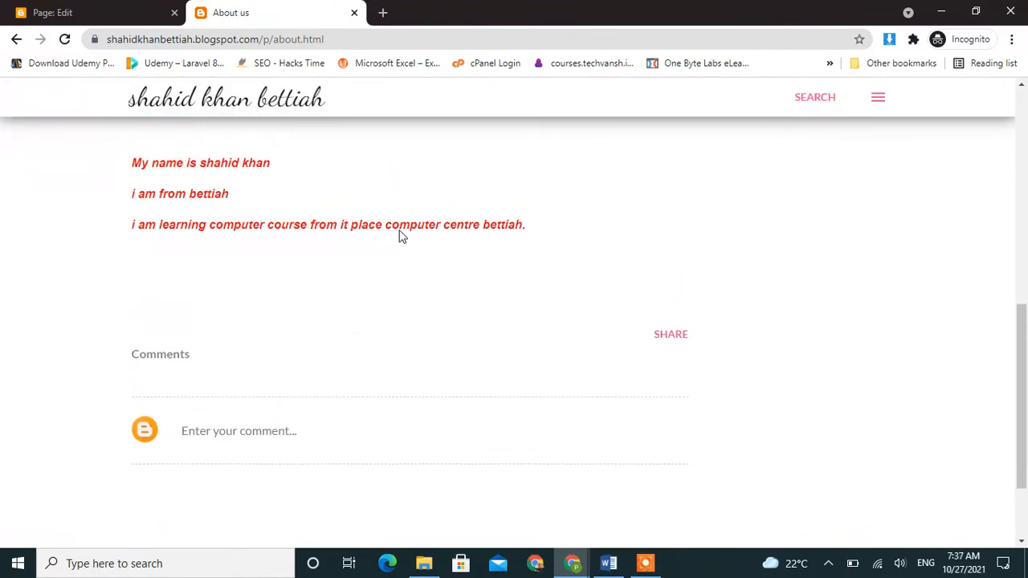
scroll(401, 233, "up", 1)
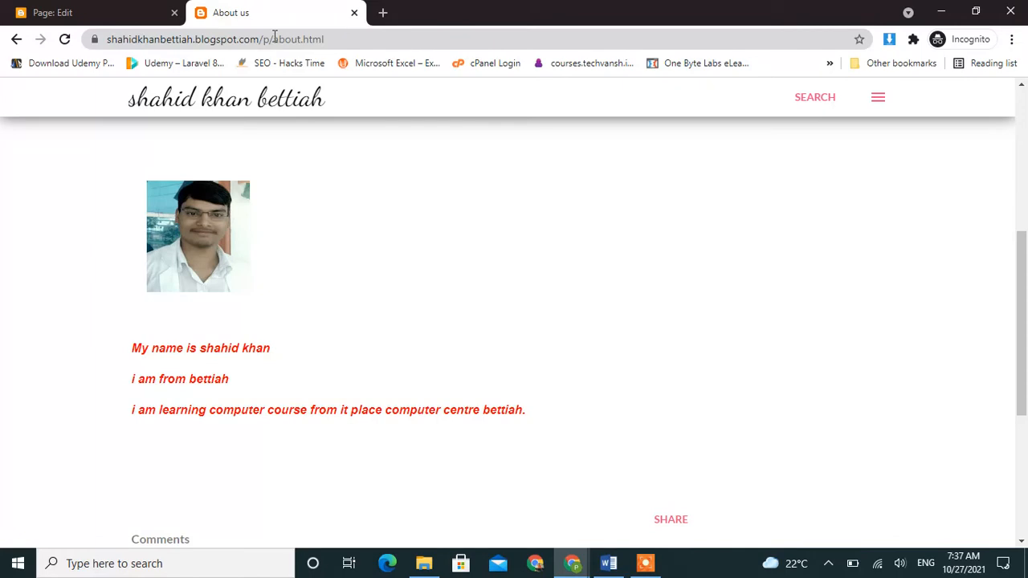
Delete the photo above the text in the About us page editor and publish the page update
left_click(62, 15)
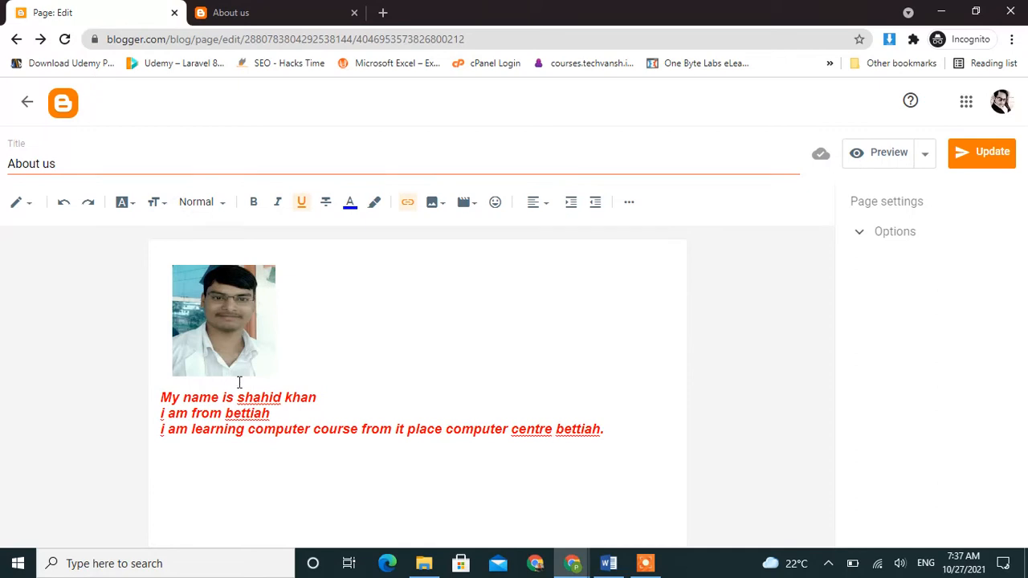
left_click(218, 337)
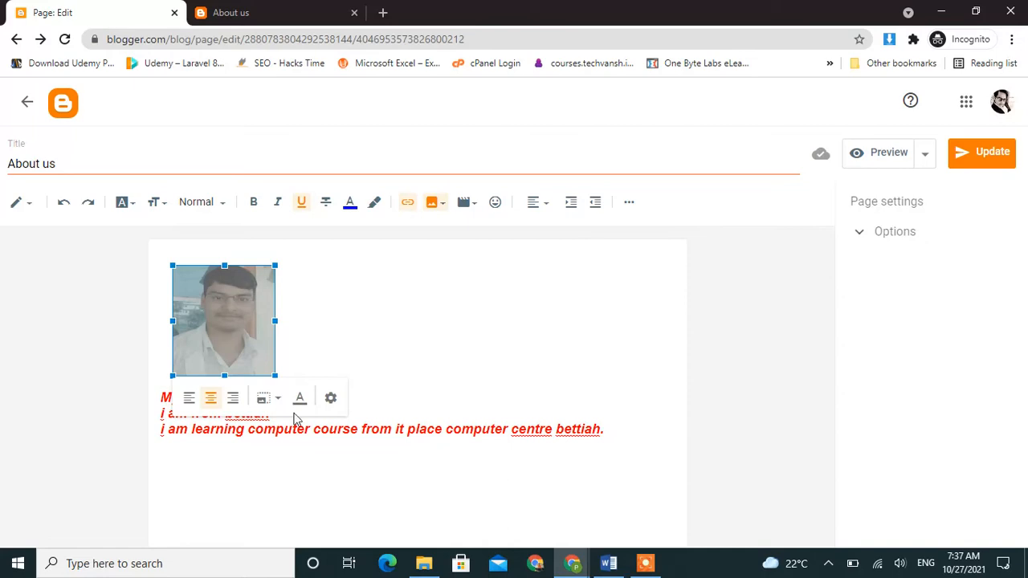
right_click(260, 314)
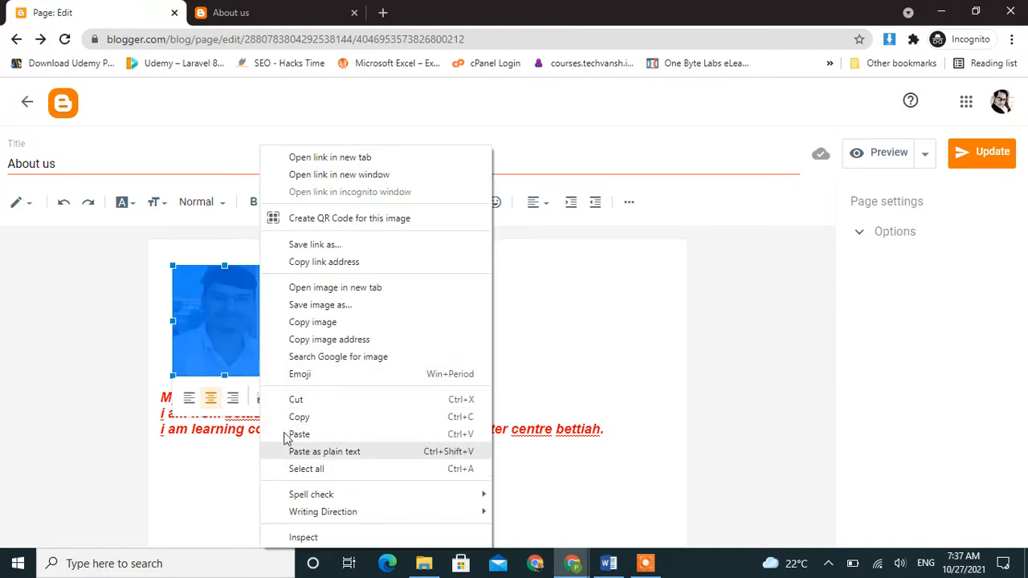
left_click(199, 340)
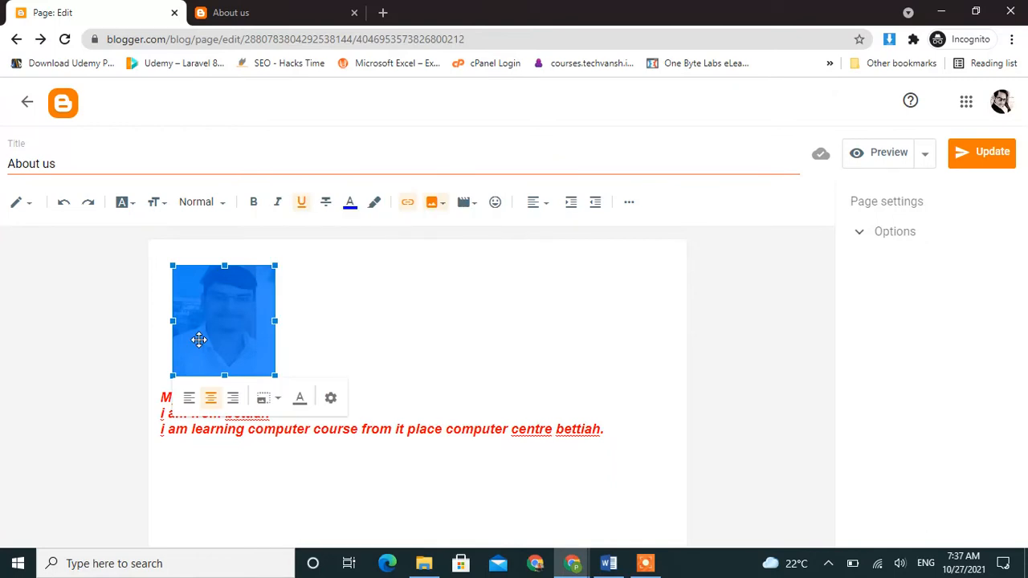
key("Delete")
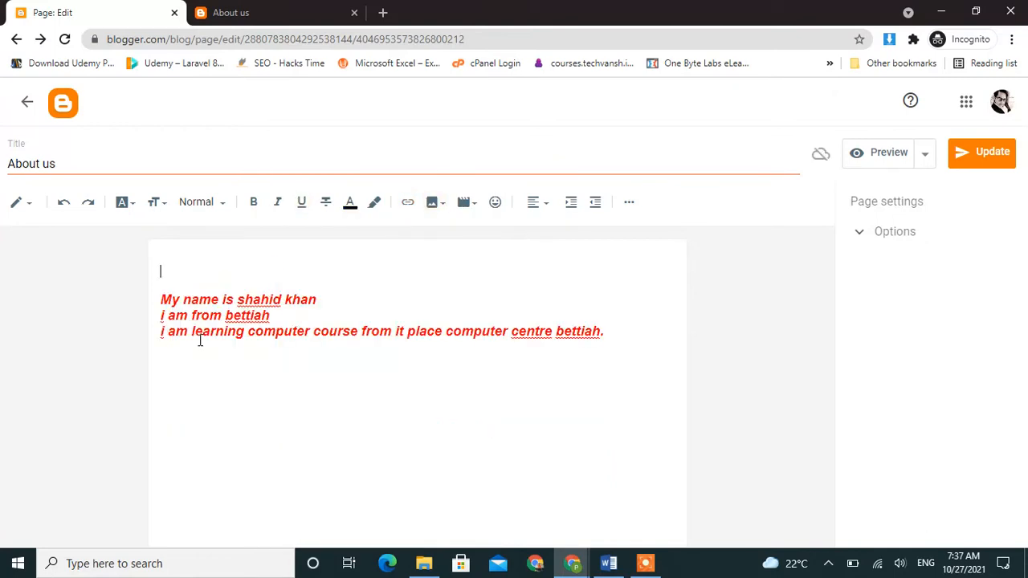
left_click(963, 154)
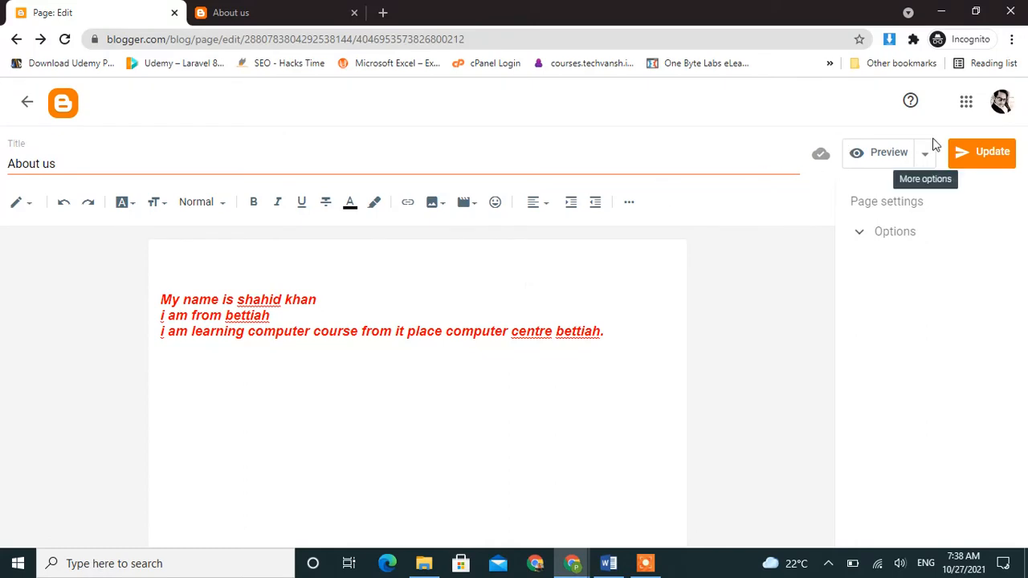
left_click(971, 156)
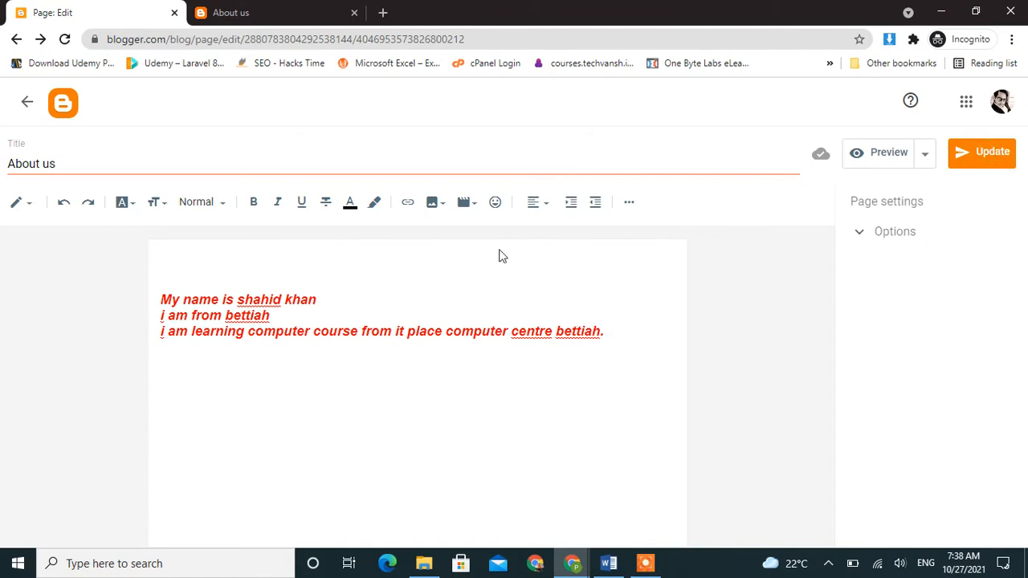
Reload the live About us page to check its content, and view the blog's Home page from the top navigation
left_click(232, 11)
left_click(65, 40)
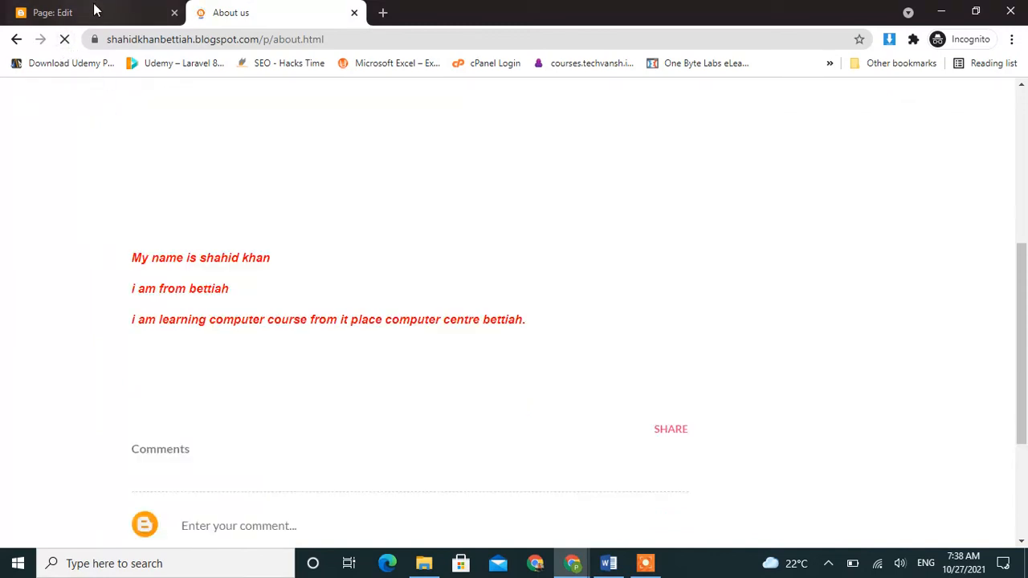
scroll(181, 194, "up", 2)
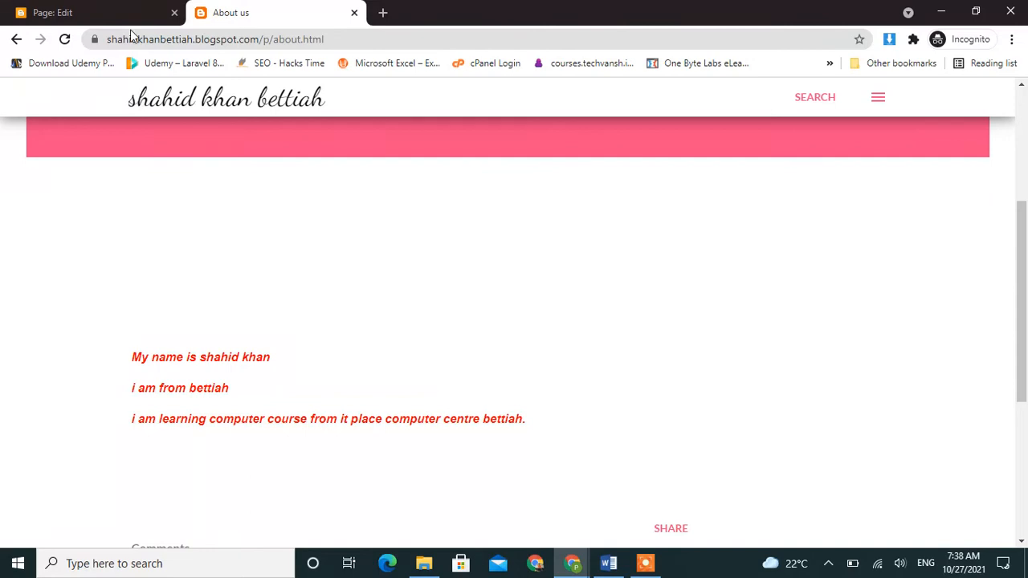
scroll(169, 242, "up", 3)
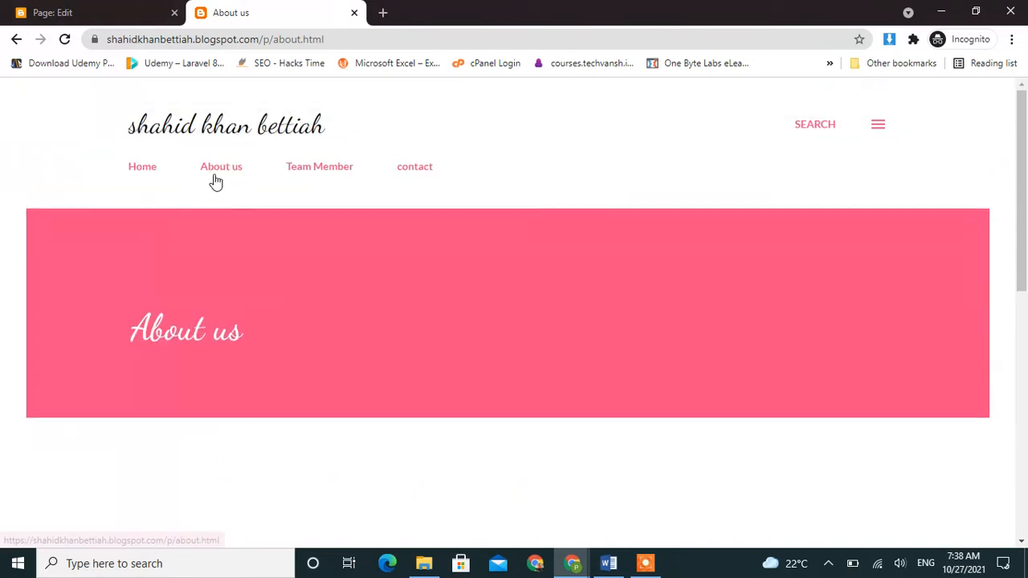
left_click(152, 174)
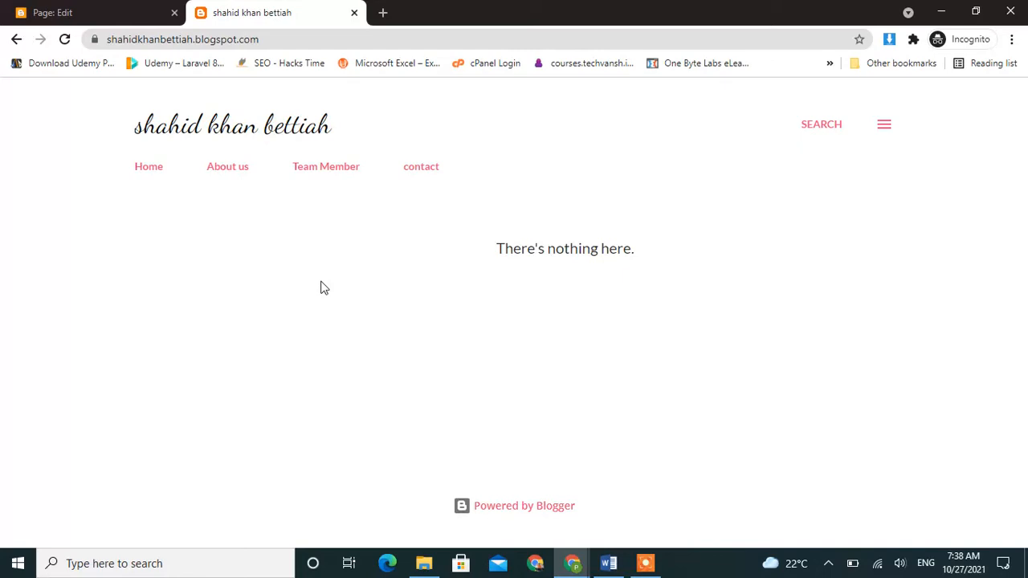
Leave the About us page editor, view the blog's posts list, and compare it with the live home page
left_click(112, 9)
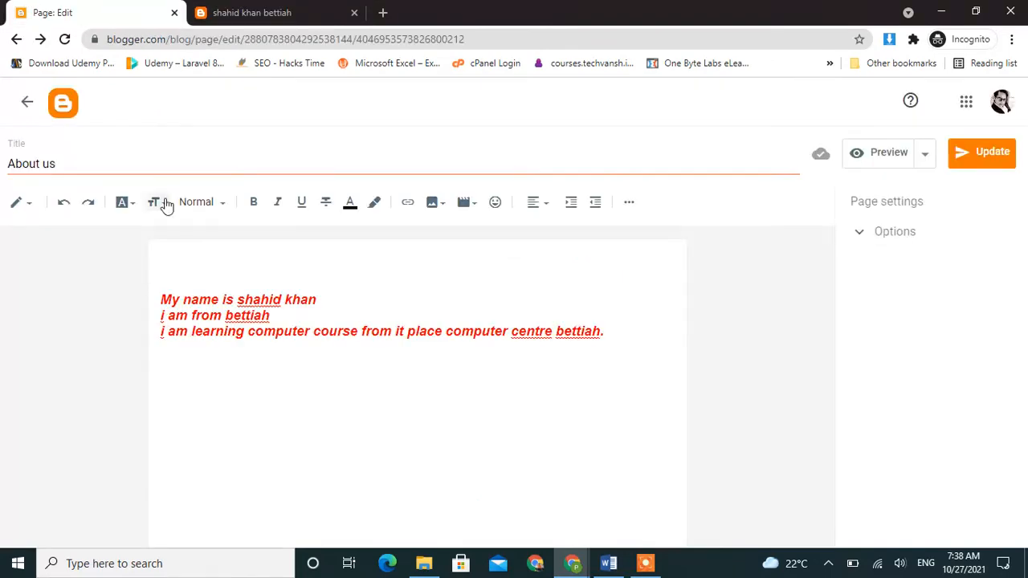
left_click(28, 106)
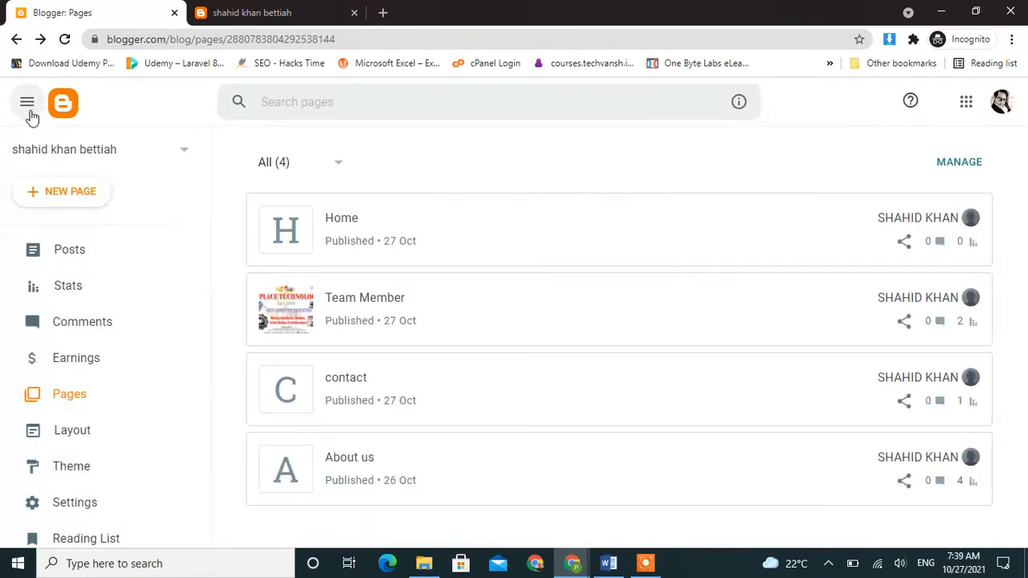
left_click(73, 252)
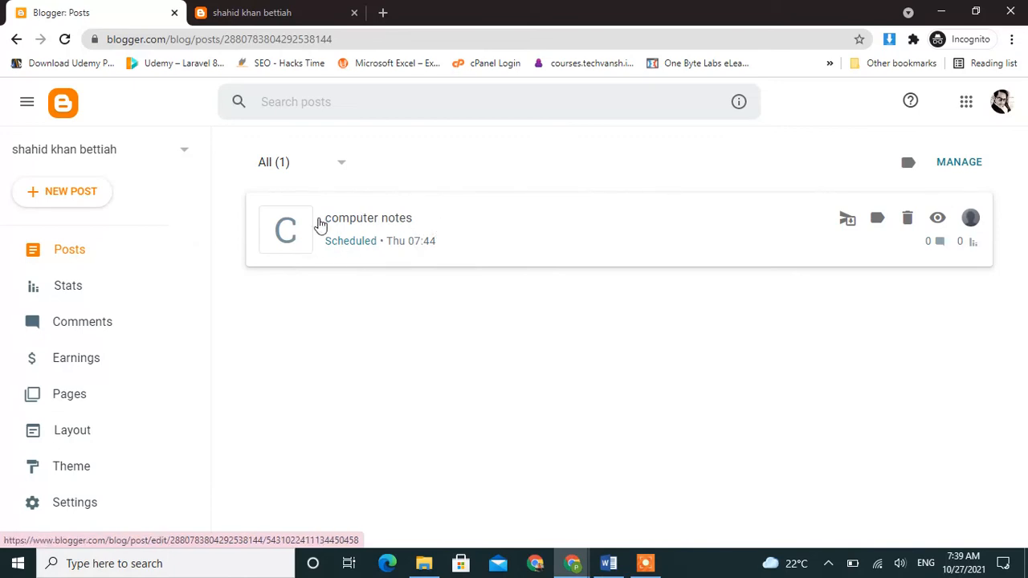
left_click(291, 12)
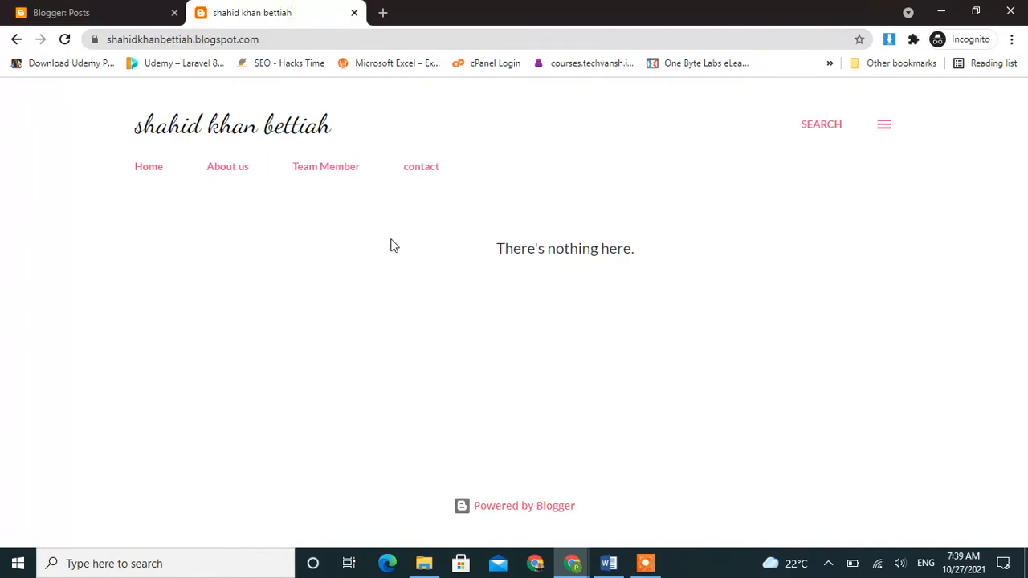
left_click(69, 10)
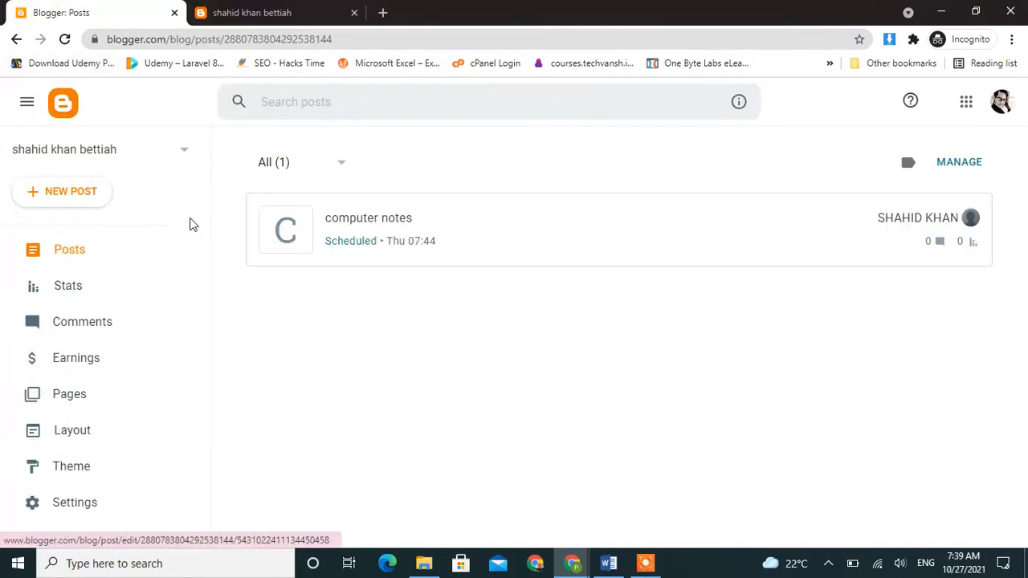
Delete the Home page from the blog's list of pages
left_click(115, 392)
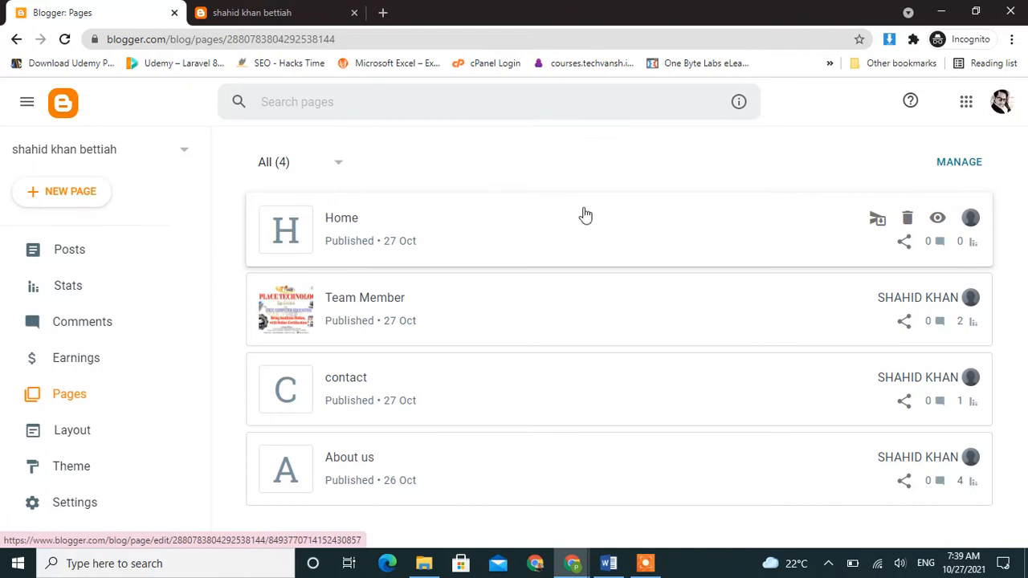
left_click(908, 220)
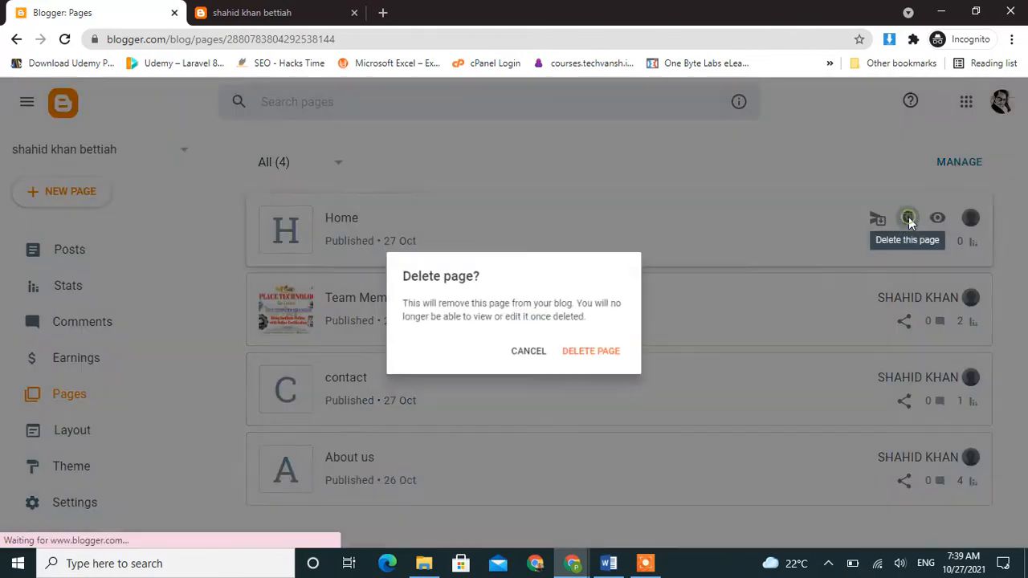
left_click(616, 363)
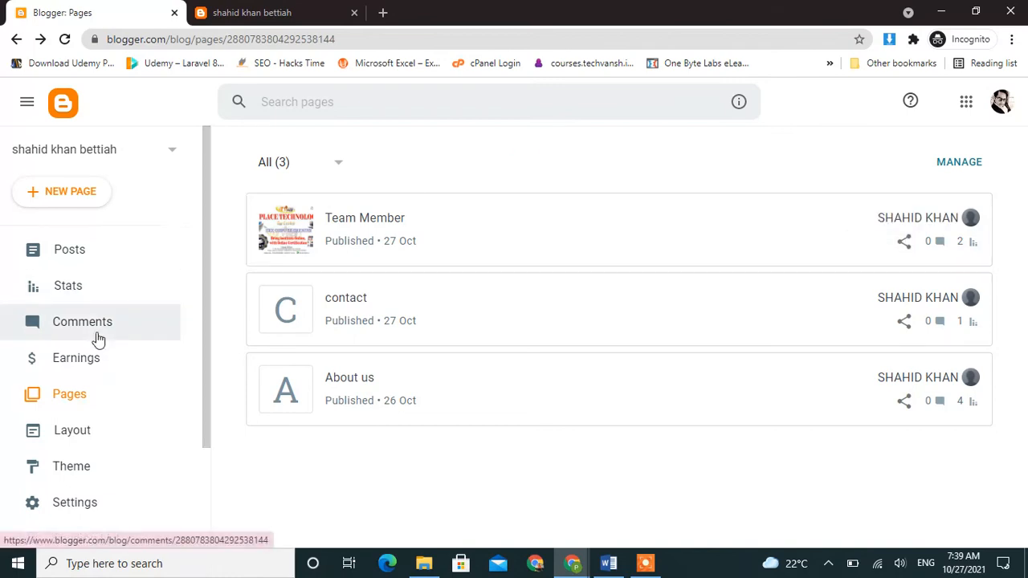
Examine the Blog Posts gadget's display settings in the blog layout's page body and leave them unchanged
left_click(92, 429)
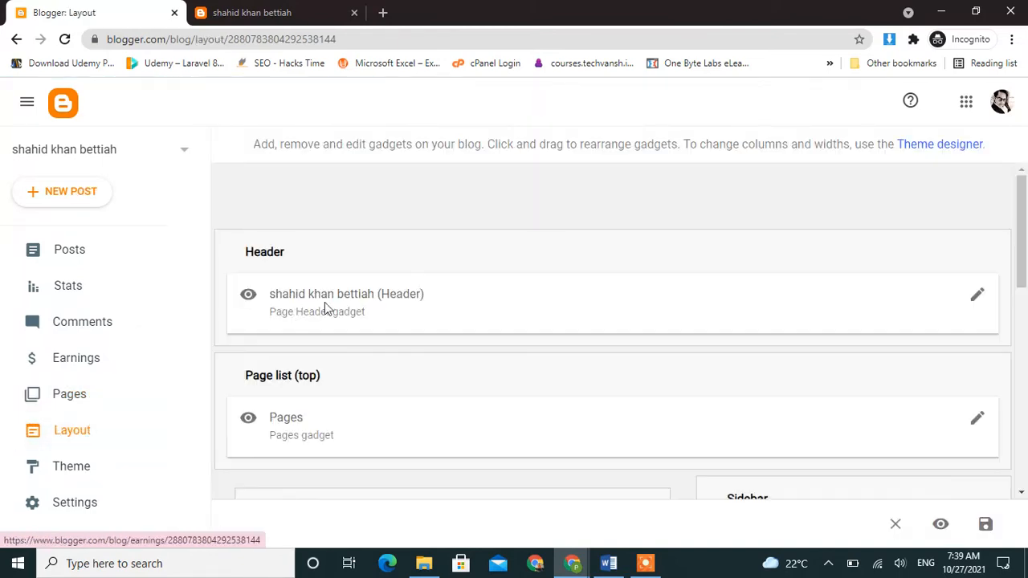
scroll(382, 300, "down", 2)
scroll(383, 299, "down", 3)
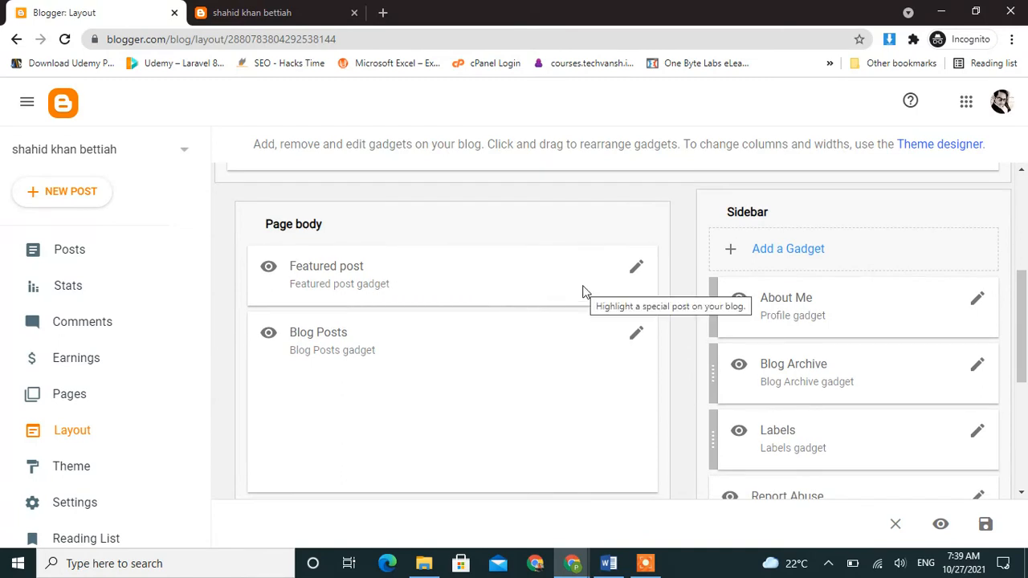
left_click(637, 335)
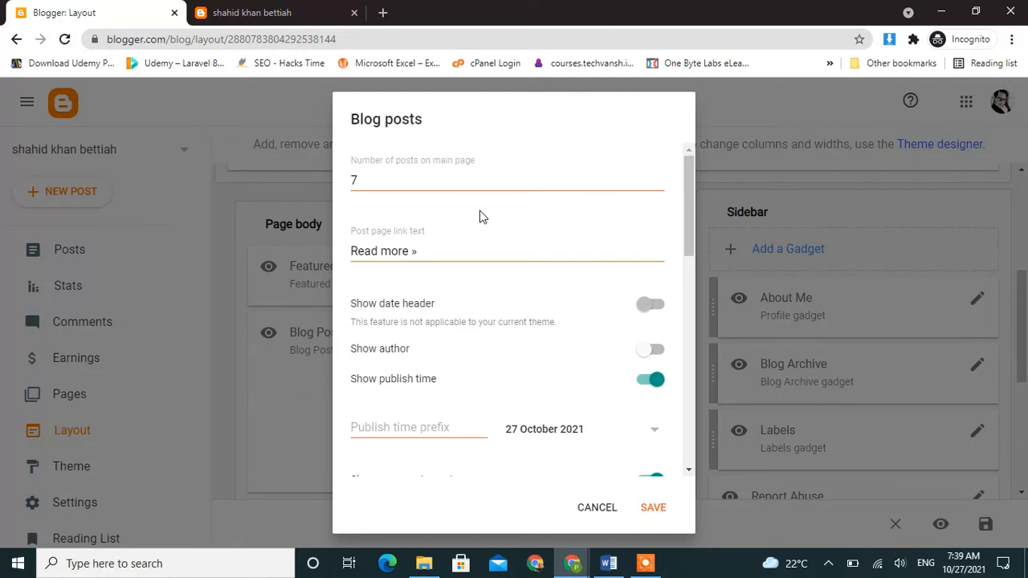
scroll(479, 217, "down", 5)
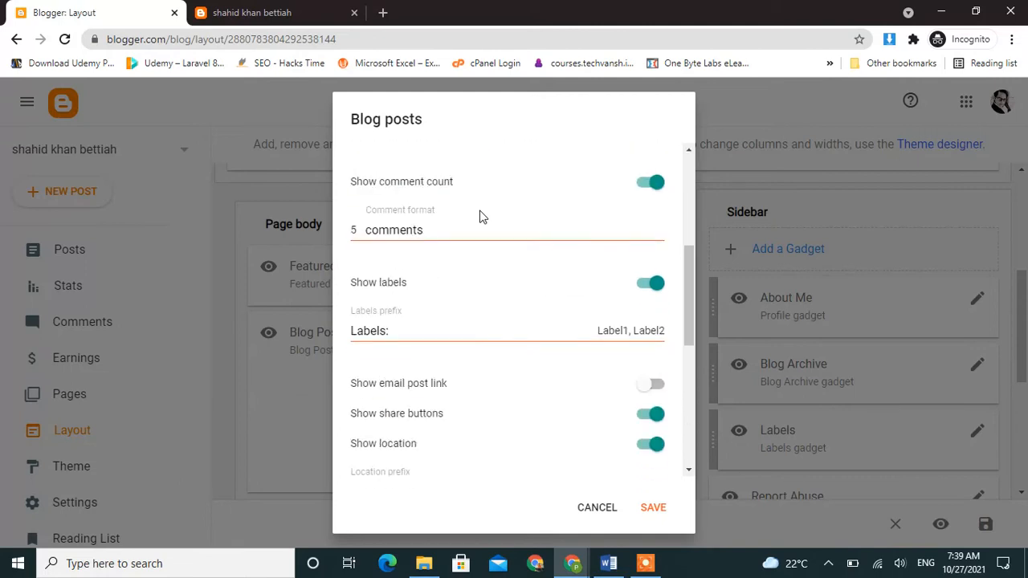
scroll(470, 281, "down", 5)
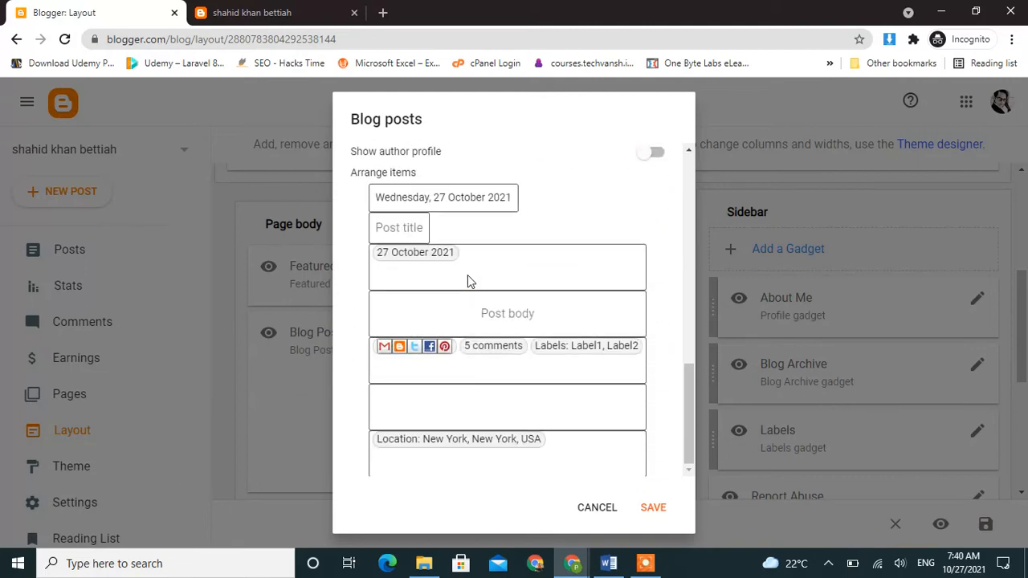
scroll(468, 281, "up", 3)
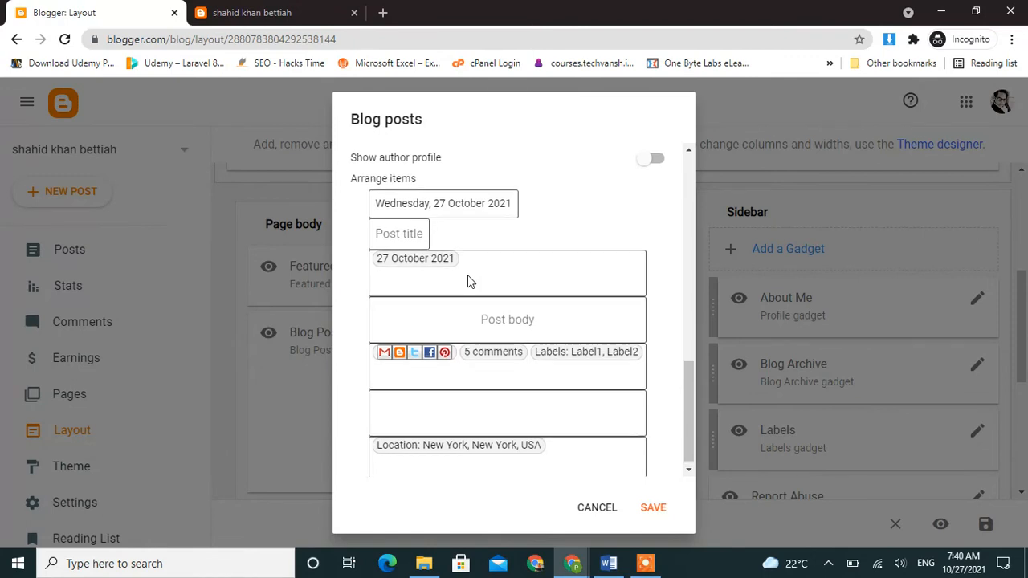
scroll(468, 275, "up", 2)
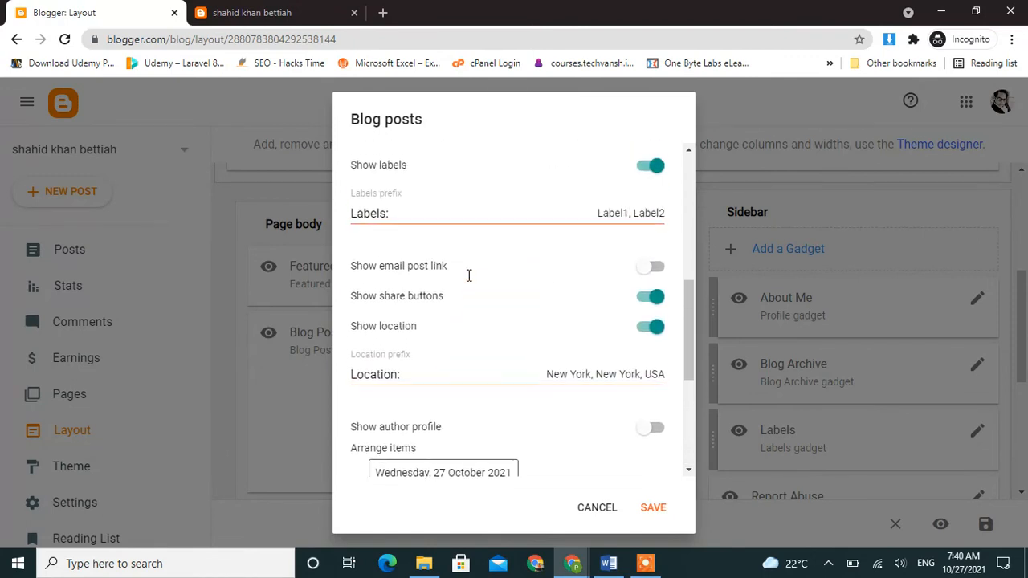
scroll(467, 274, "up", 4)
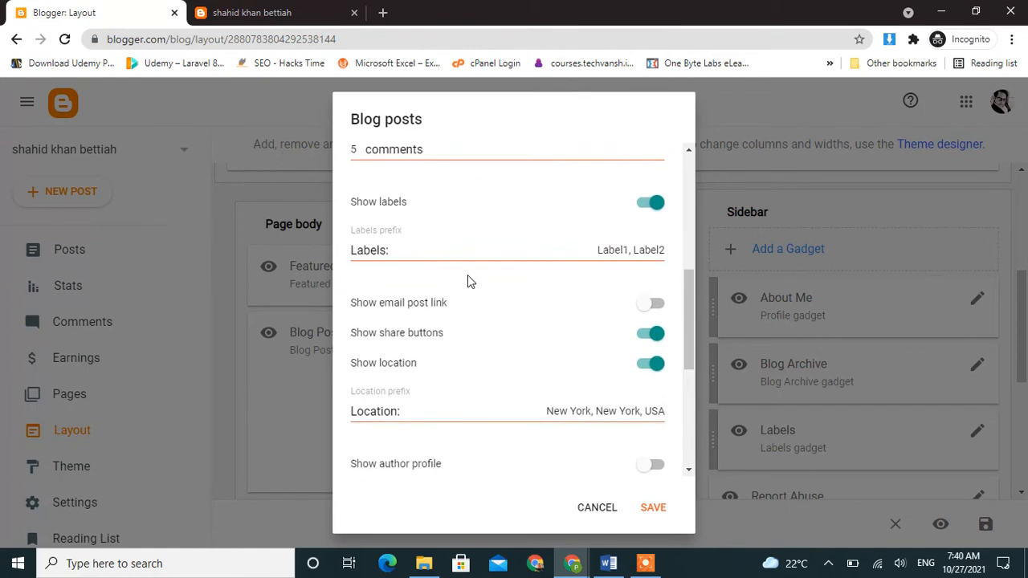
scroll(466, 274, "up", 6)
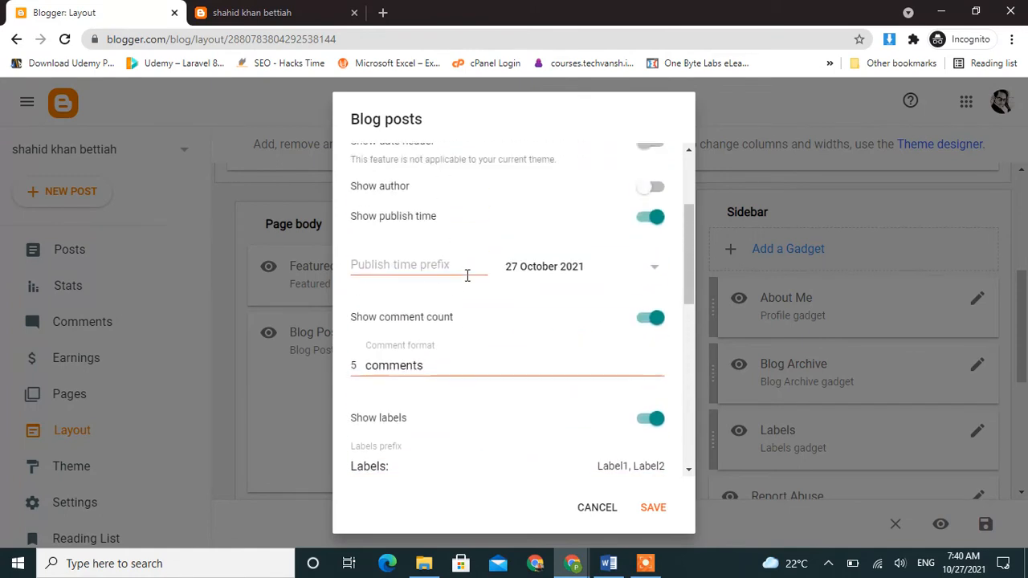
scroll(466, 275, "up", 1)
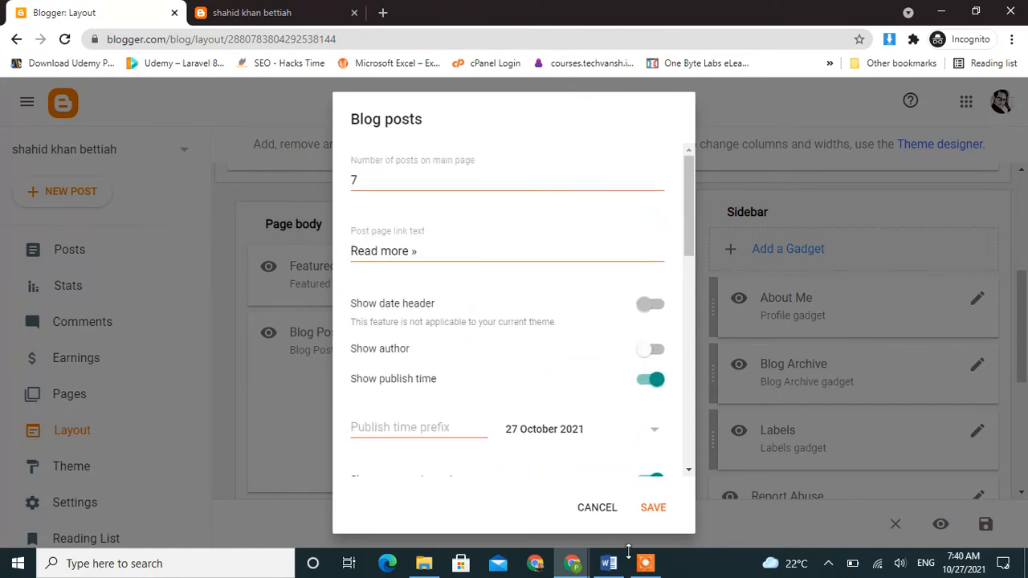
left_click(598, 513)
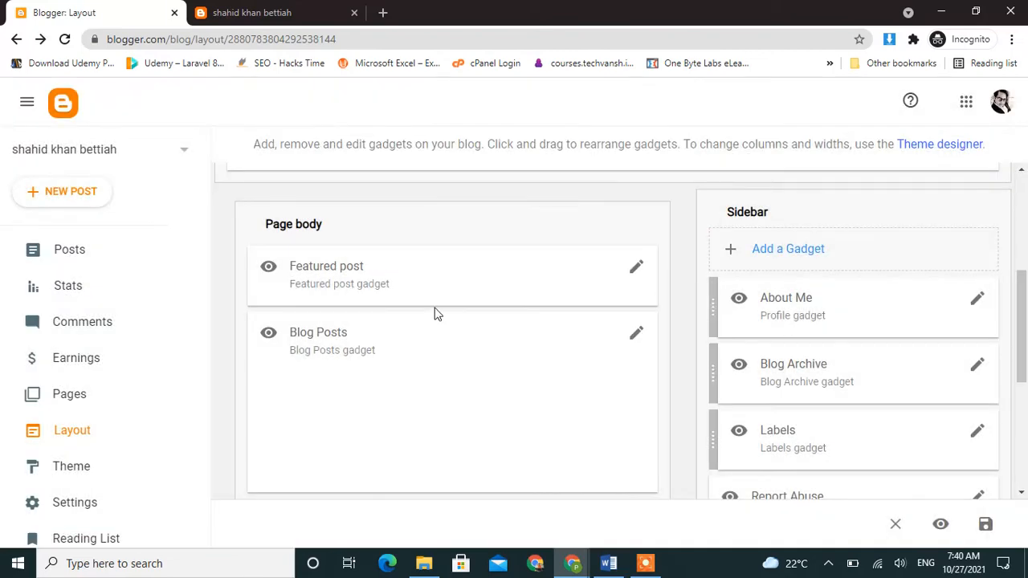
Open the Featured post gadget's configuration and save it with the widget shown and the most recent post used
left_click(635, 269)
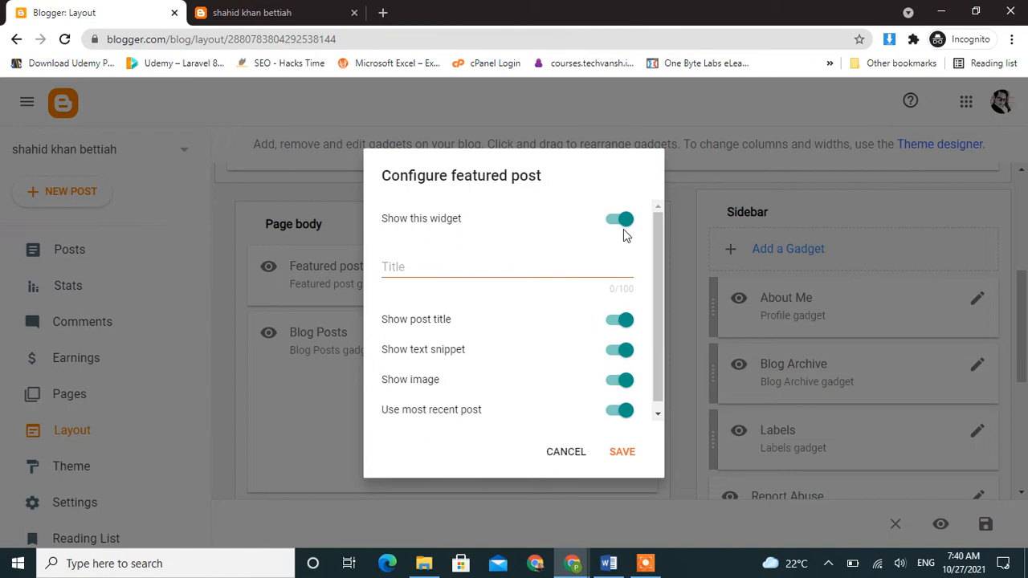
left_click(625, 454)
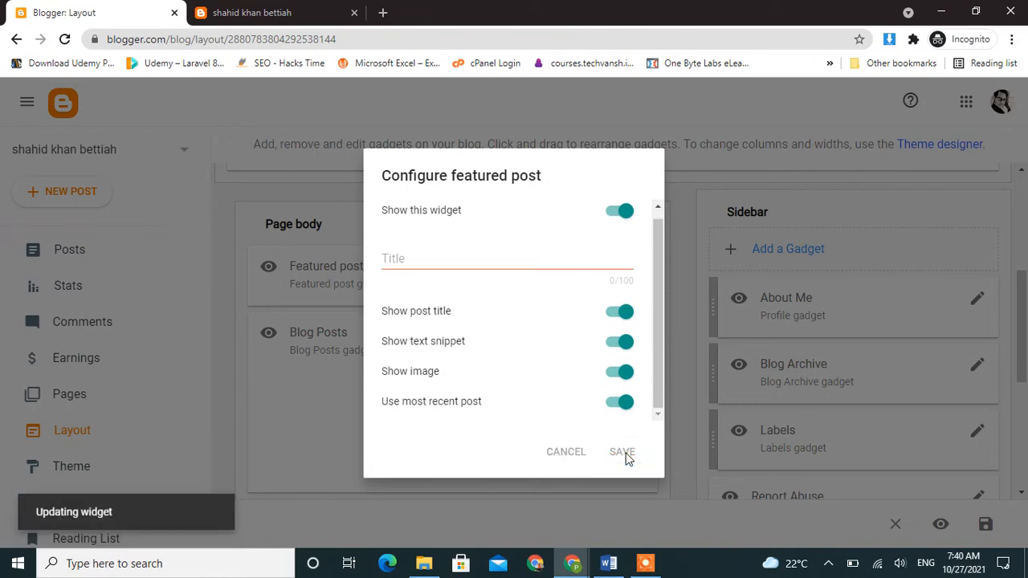
Enter the blog owner's name as the copyright text in the footer's Attribution gadget, then save the gadget and the layout
scroll(605, 385, "down", 4)
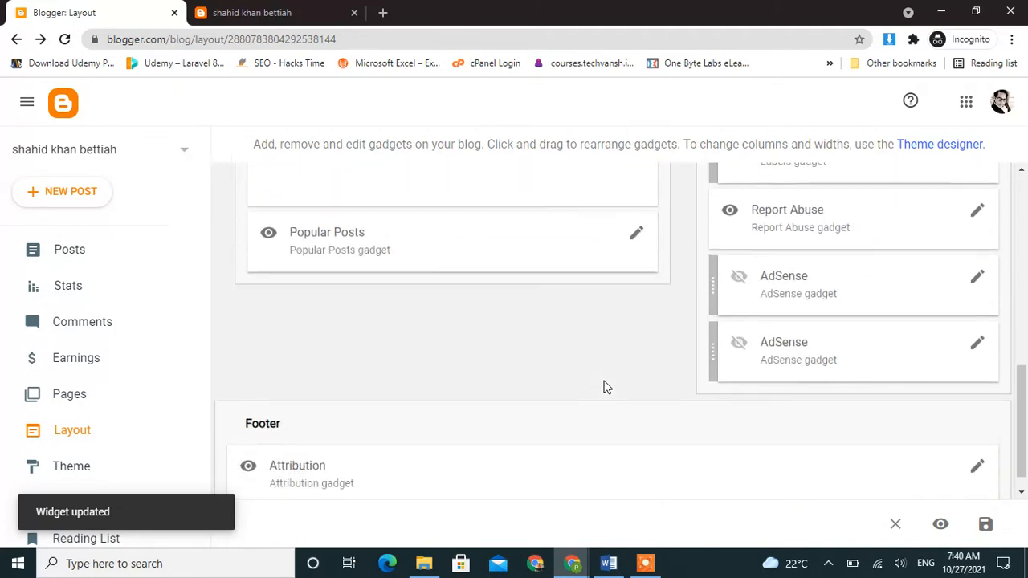
scroll(606, 386, "down", 1)
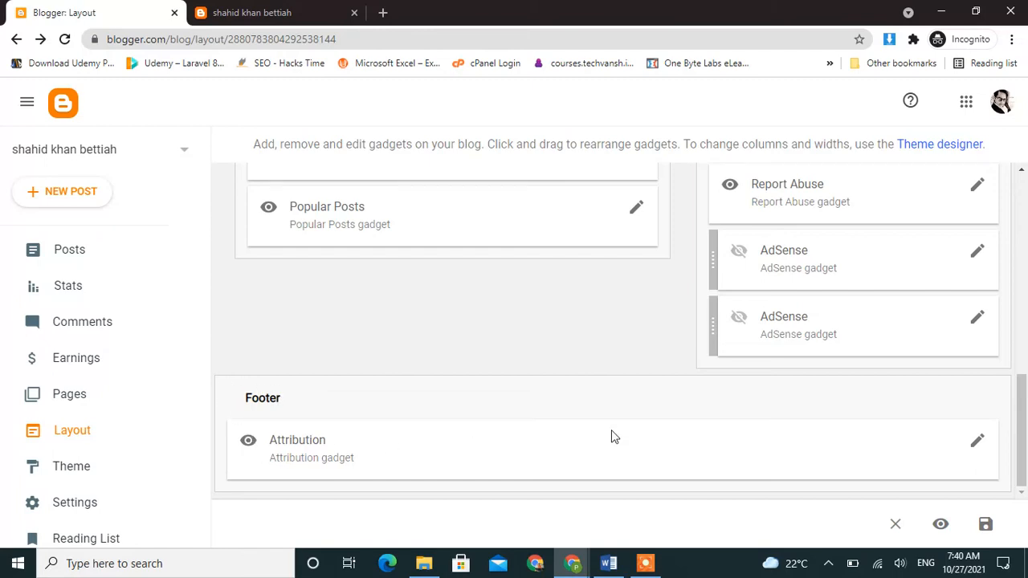
left_click(979, 441)
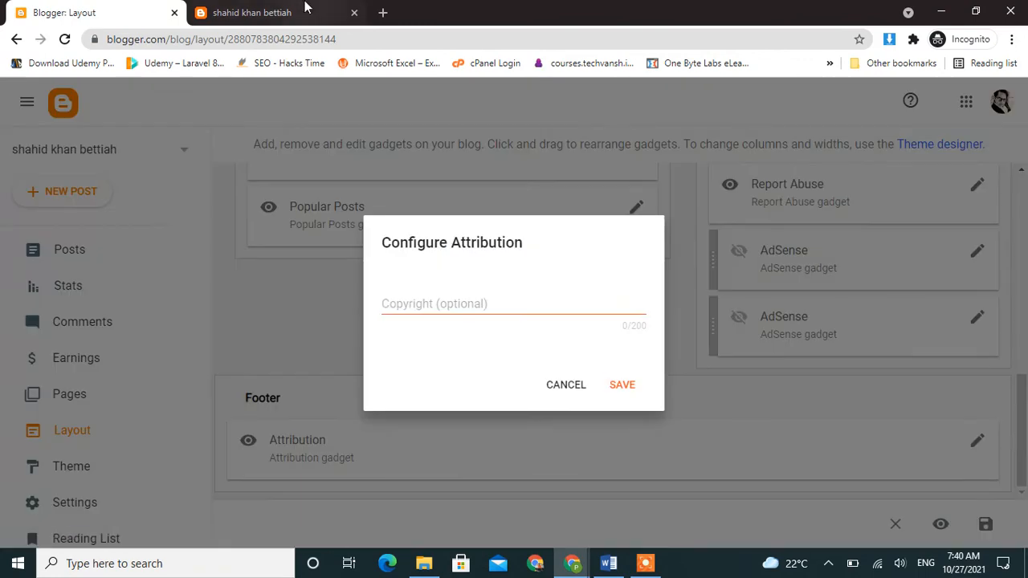
left_click(306, 8)
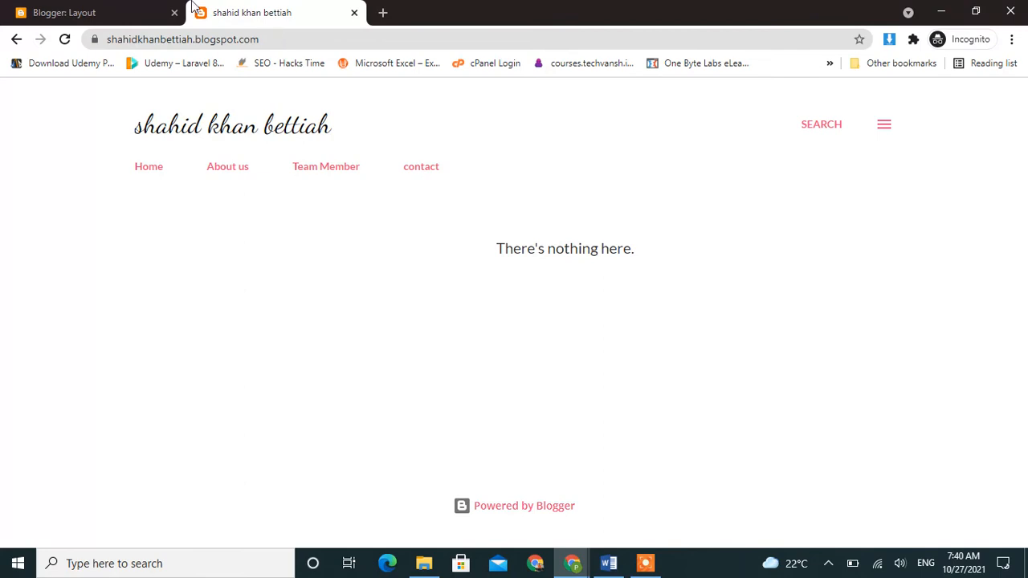
left_click(137, 8)
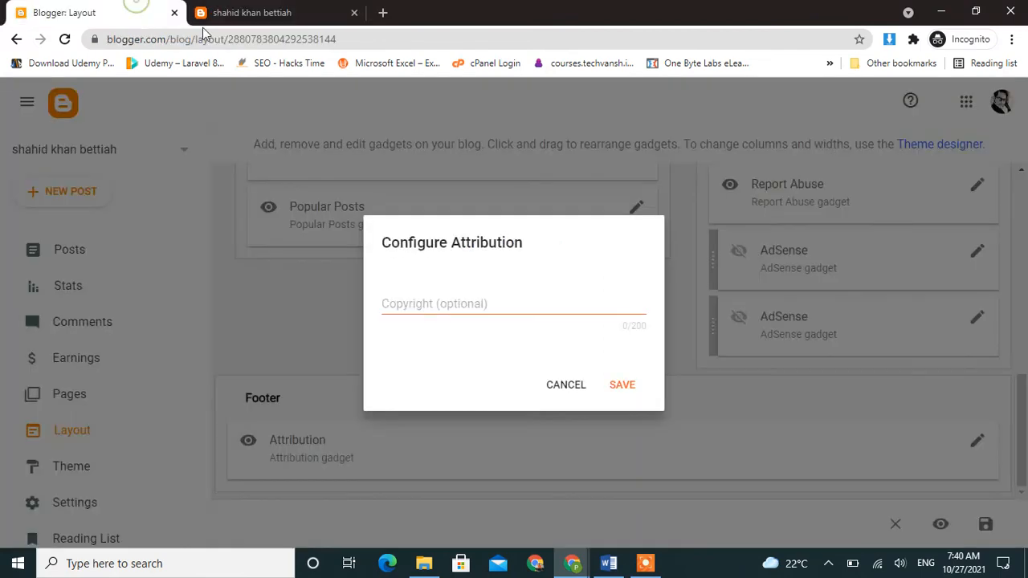
left_click(449, 298)
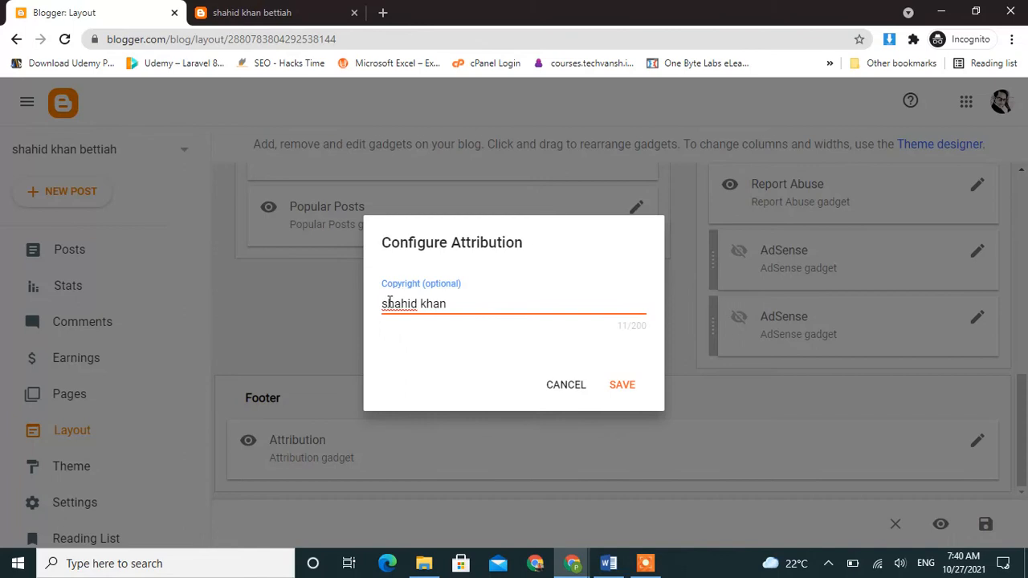
key("BackSpace")
type("S")
left_click(622, 386)
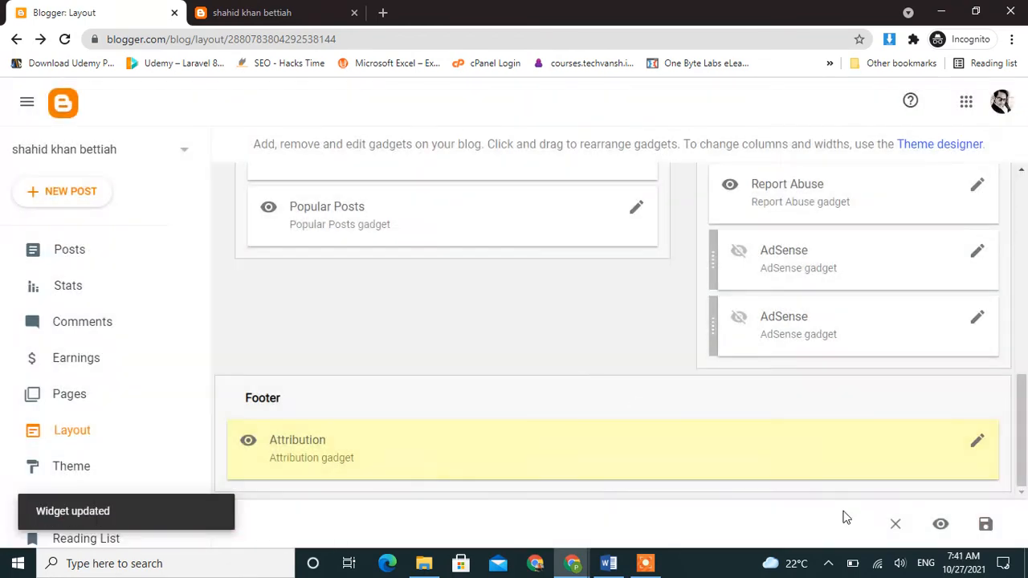
left_click(985, 530)
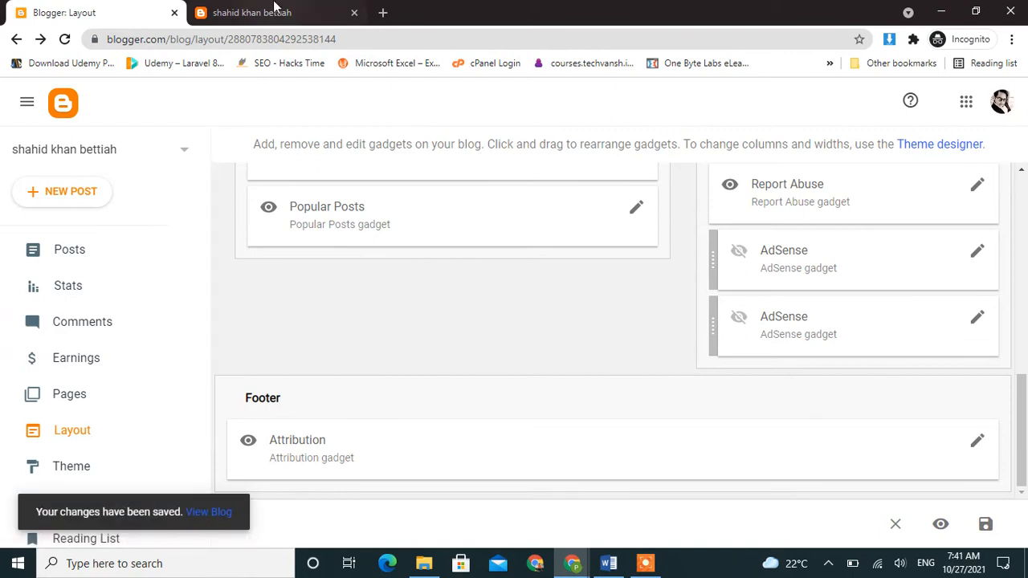
Reload the live blog to check its footer and view Home from the top navigation
left_click(273, 10)
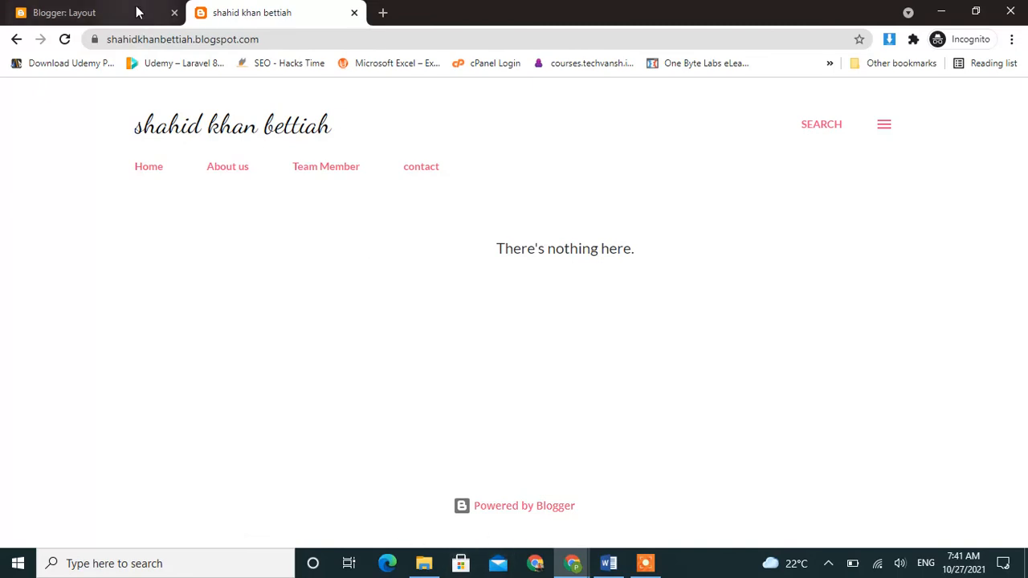
left_click(66, 39)
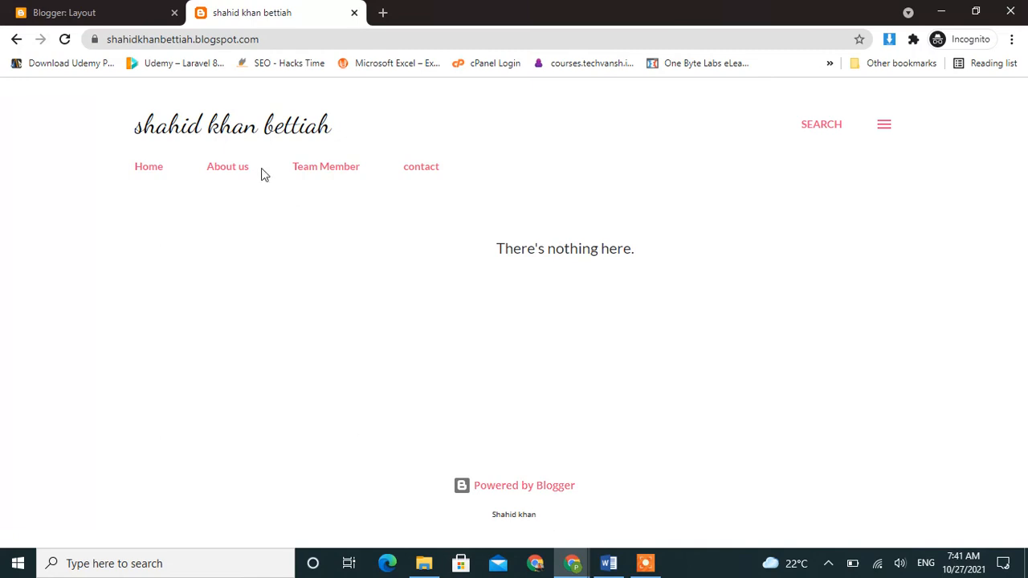
left_click(146, 173)
left_click(120, 11)
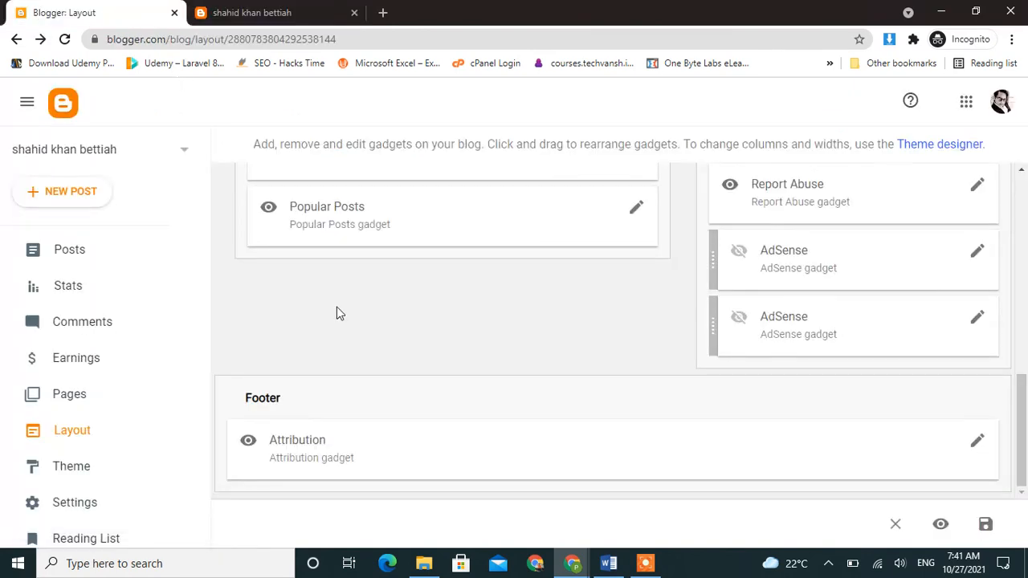
Look over the layout's gadgets, view the blog's list of pages, and return to the layout
scroll(337, 313, "up", 2)
scroll(337, 313, "up", 2)
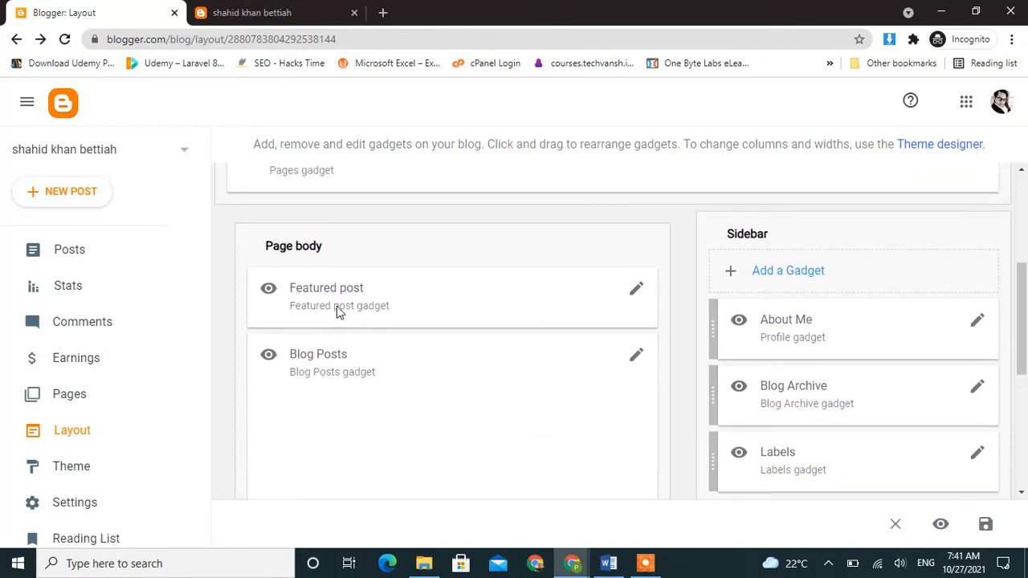
scroll(338, 312, "up", 3)
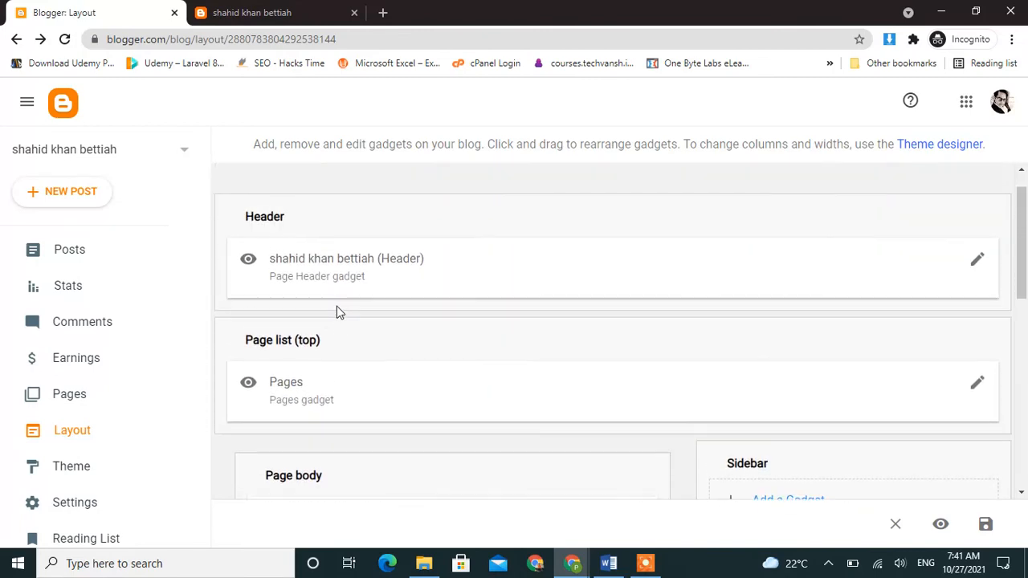
scroll(336, 311, "down", 2)
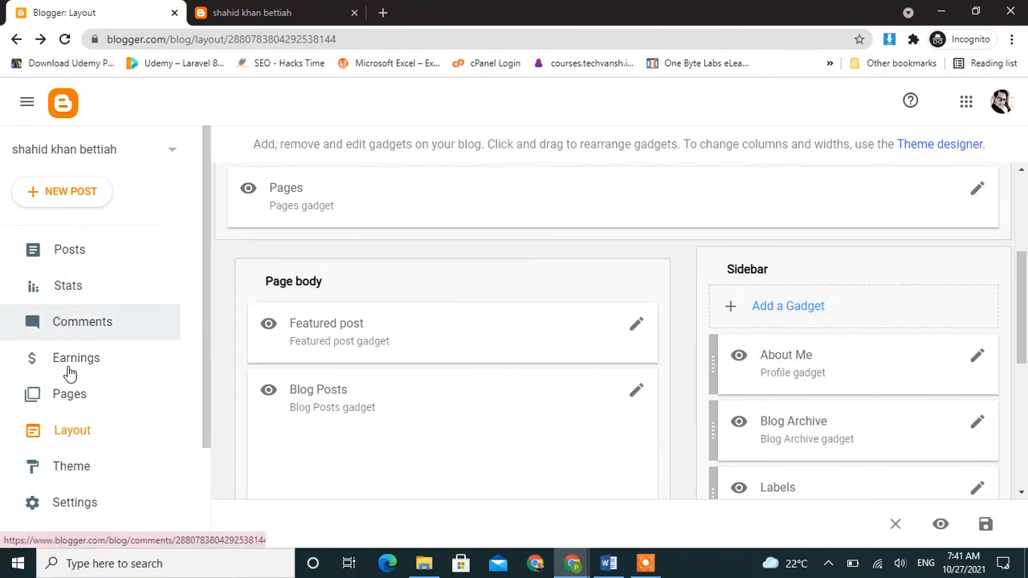
left_click(73, 392)
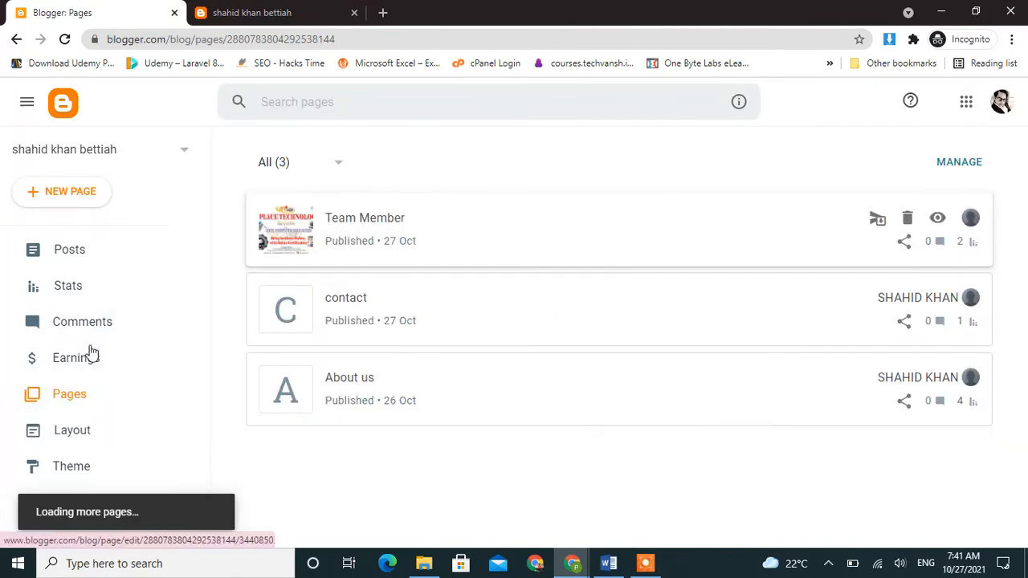
left_click(92, 430)
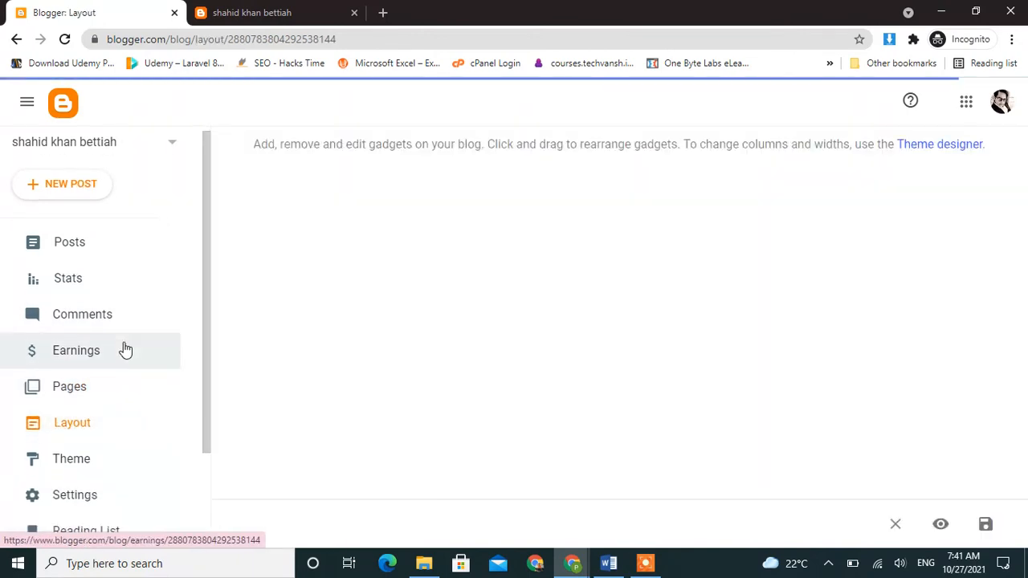
Remove the Home entry from the page list of the Pages gadget
scroll(123, 349, "down", 3)
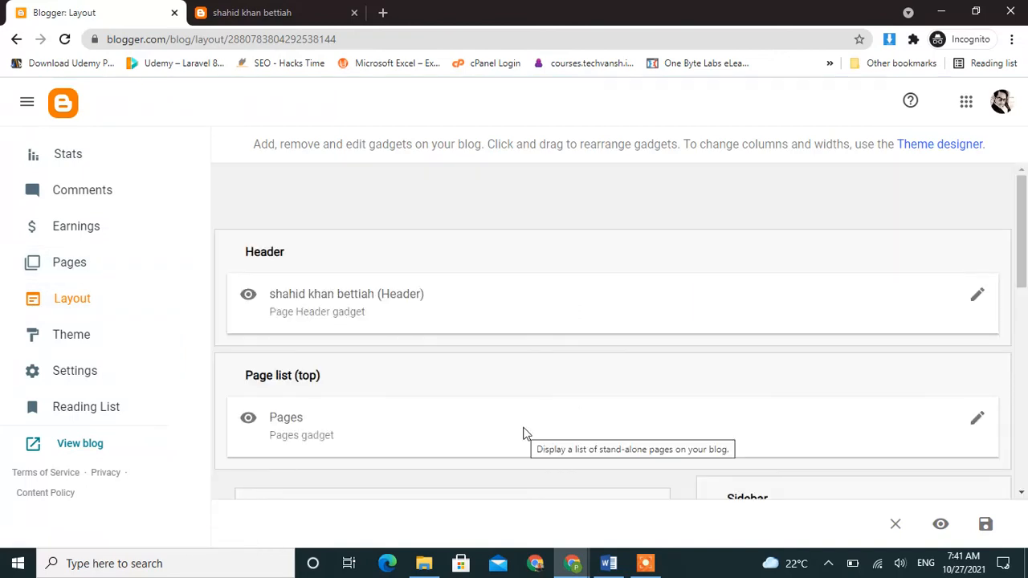
scroll(523, 434, "down", 3)
left_click(976, 202)
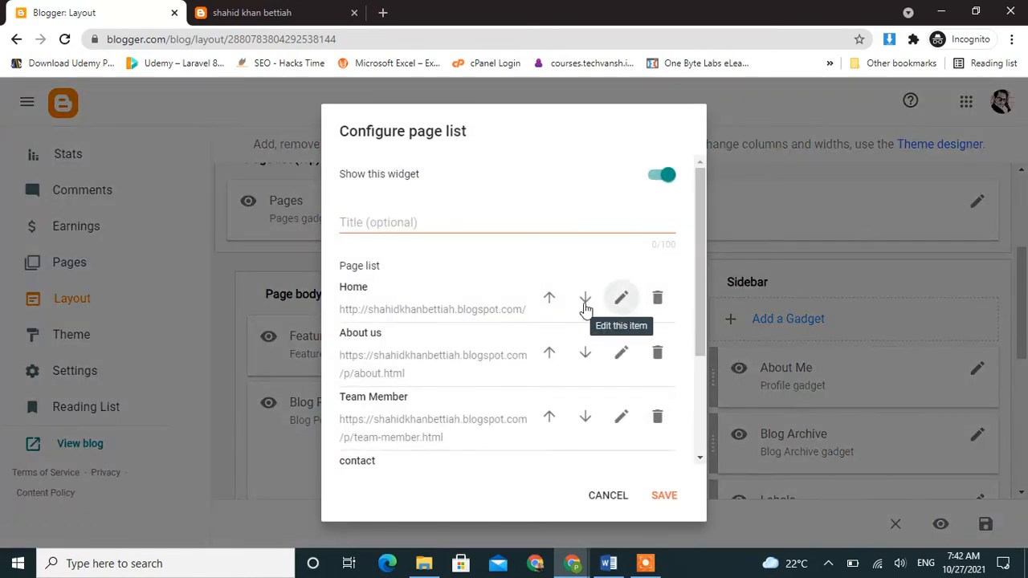
left_click(658, 299)
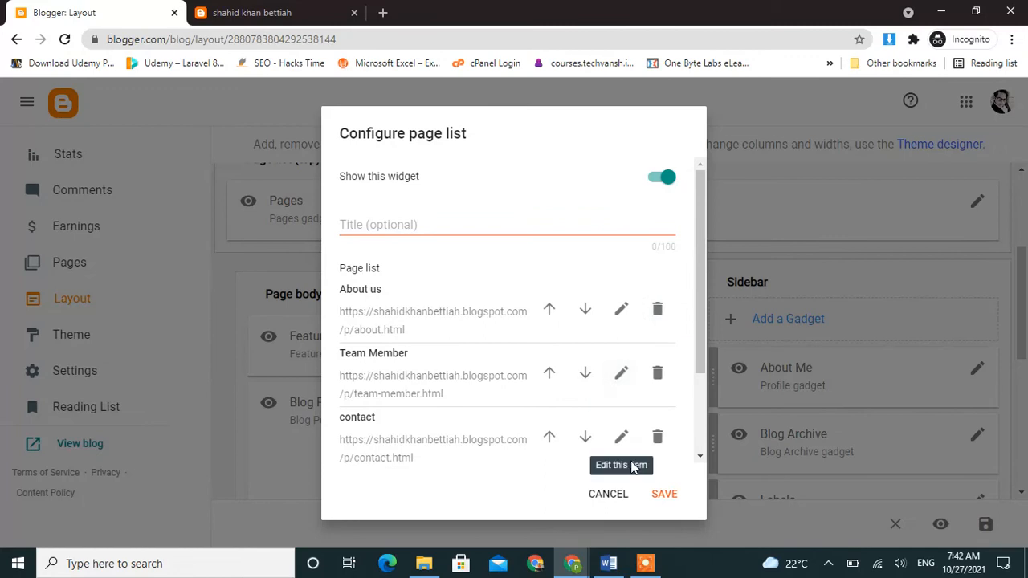
Add a new item to the page list with Home as the page name, and save the item
scroll(634, 467, "down", 2)
left_click(630, 370)
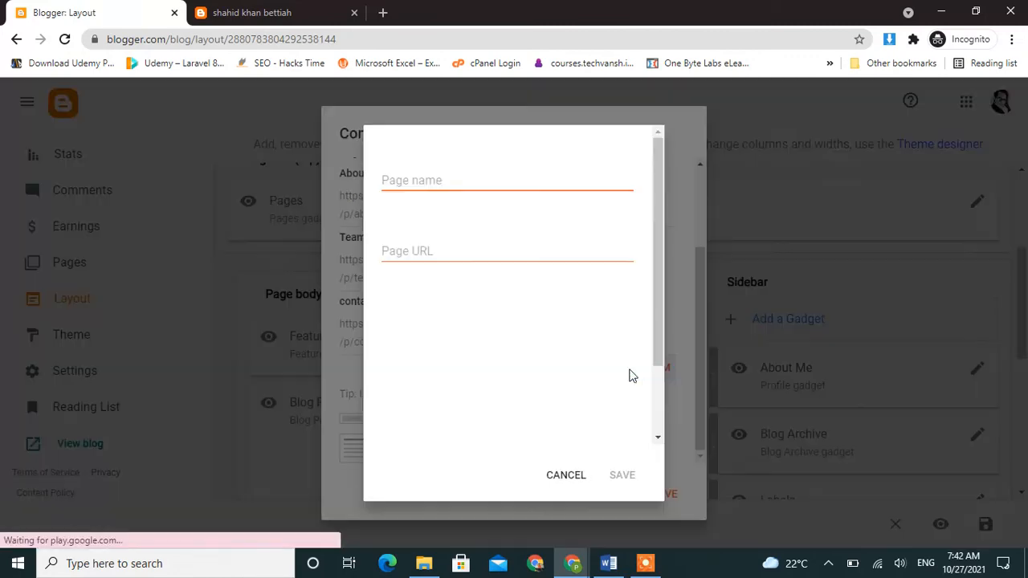
left_click(452, 180)
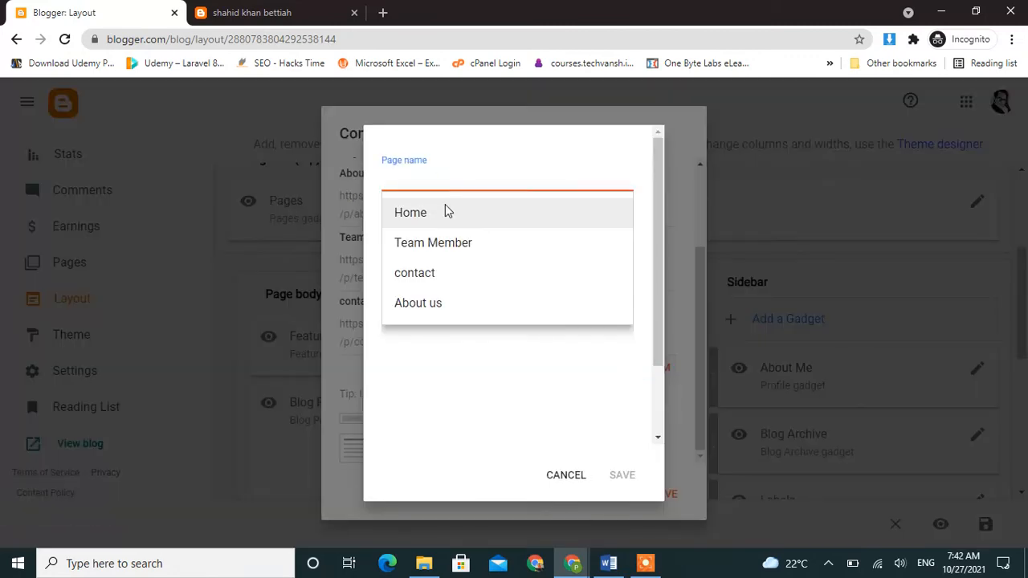
left_click(445, 210)
left_click(623, 478)
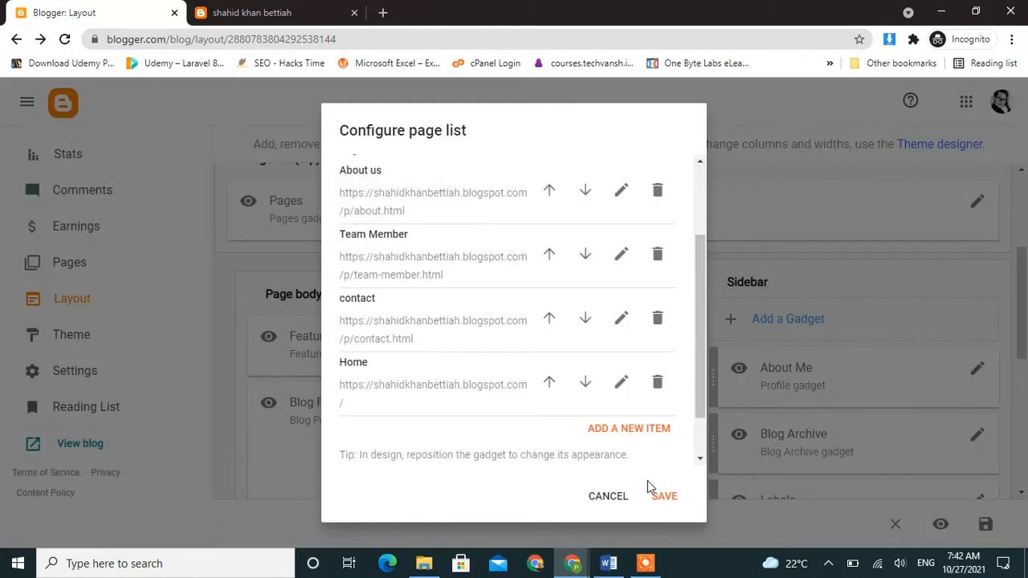
Move the Home entry up to first place in the page list and save the Pages gadget
scroll(576, 394, "up", 2)
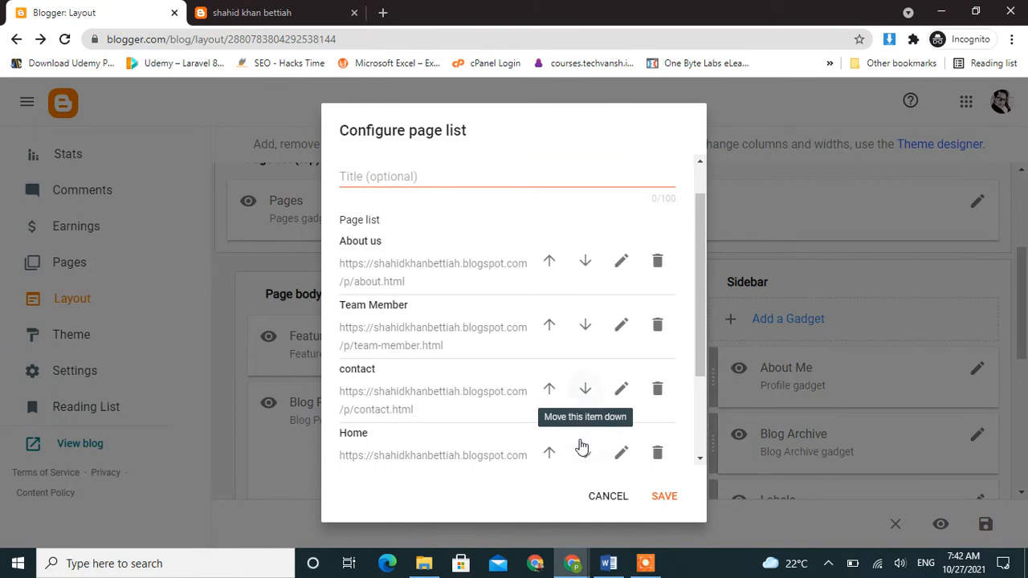
left_click(549, 452)
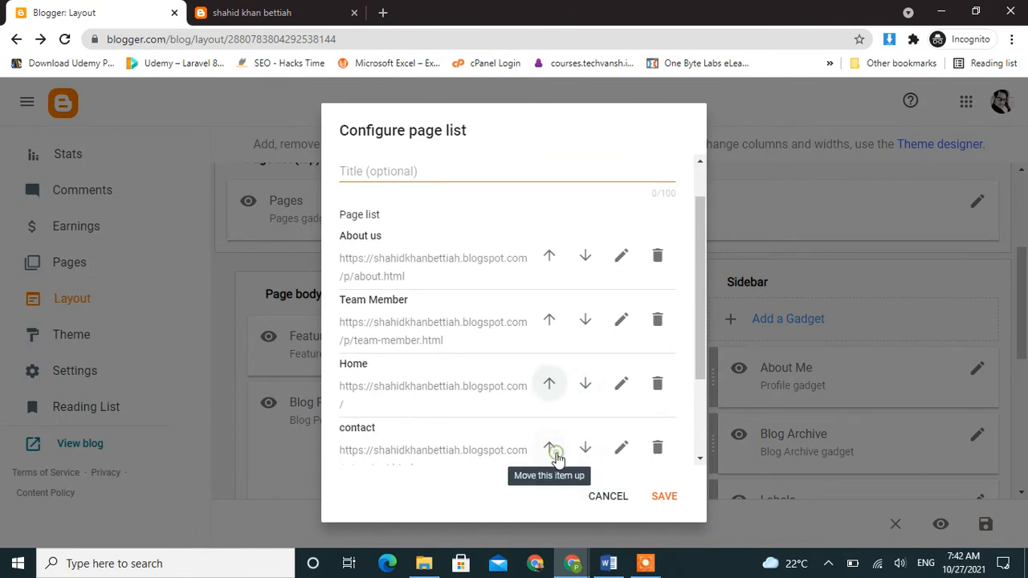
left_click(552, 386)
left_click(550, 321)
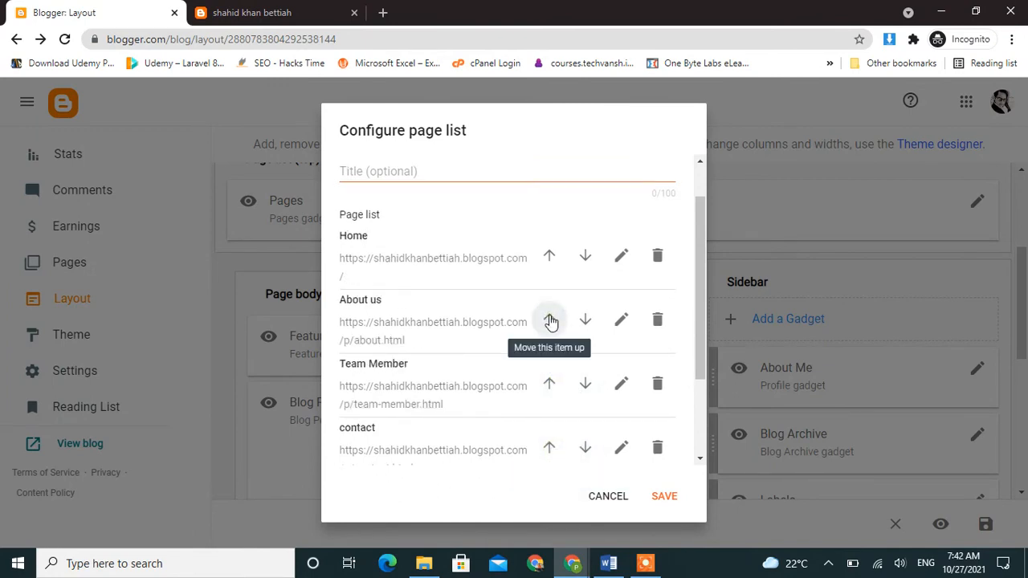
left_click(663, 497)
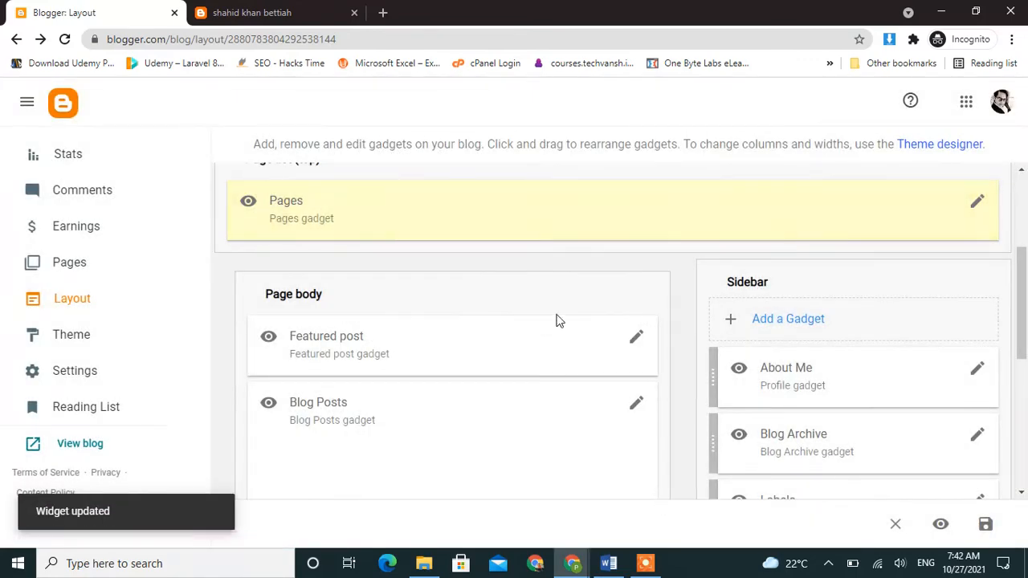
Save the updated layout arrangement of the blog
scroll(465, 277, "up", 3)
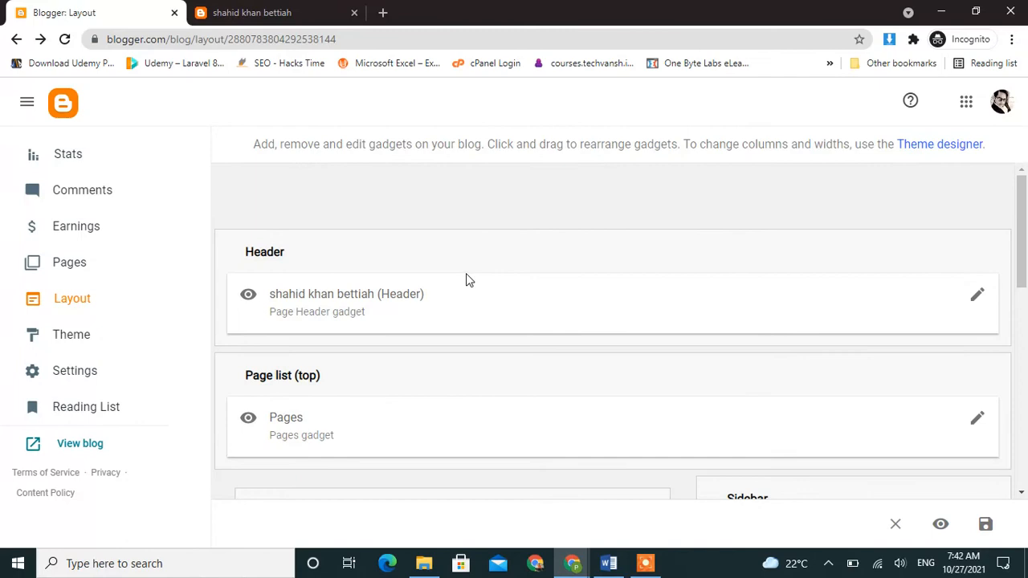
scroll(761, 482, "down", 1)
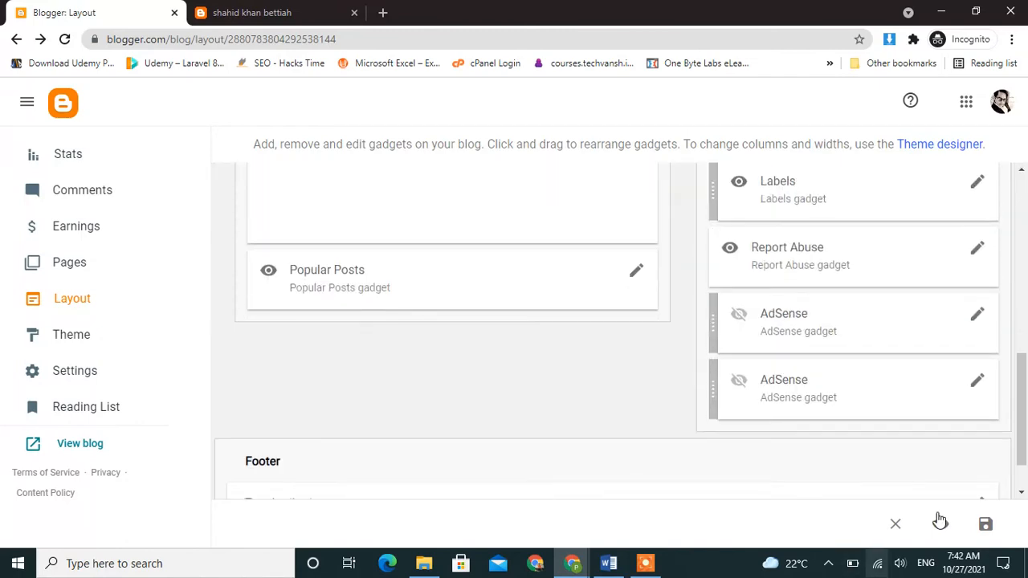
left_click(986, 524)
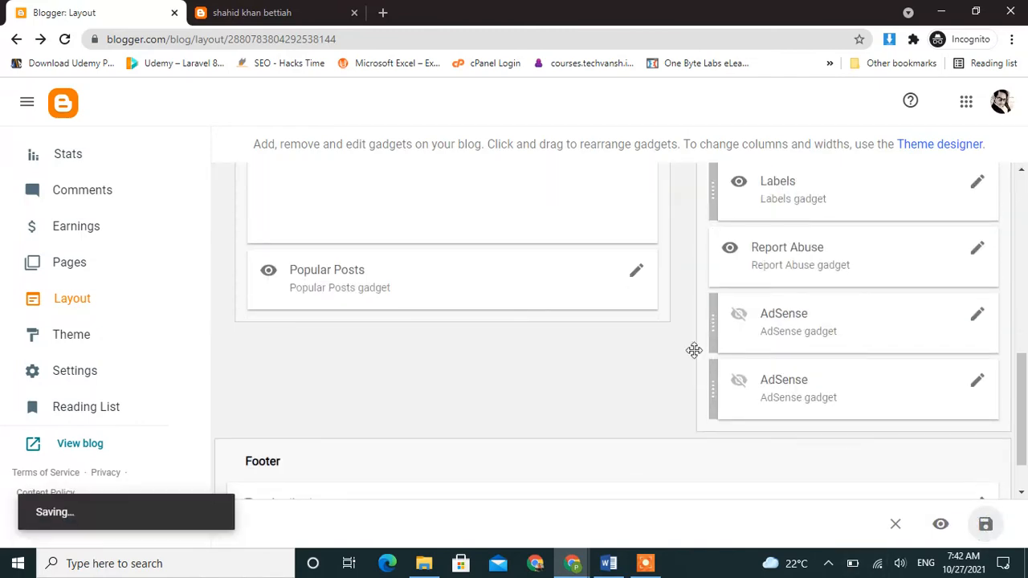
Reload the live blog to check the order of its top navigation, and view its Home page
left_click(287, 7)
left_click(66, 39)
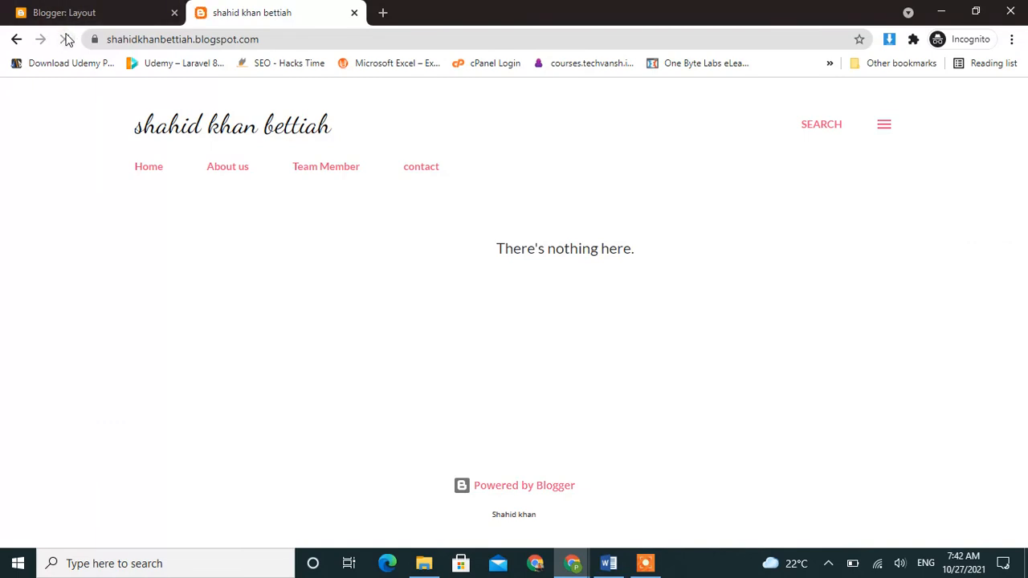
left_click(149, 172)
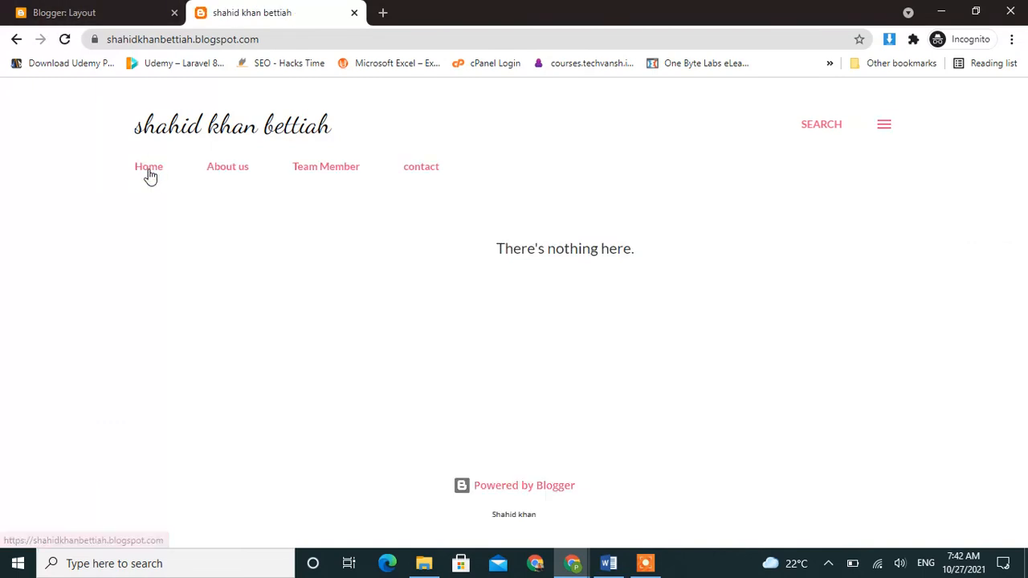
Return to the Blogger dashboard and open the computer notes post from the list of posts for editing
left_click(69, 8)
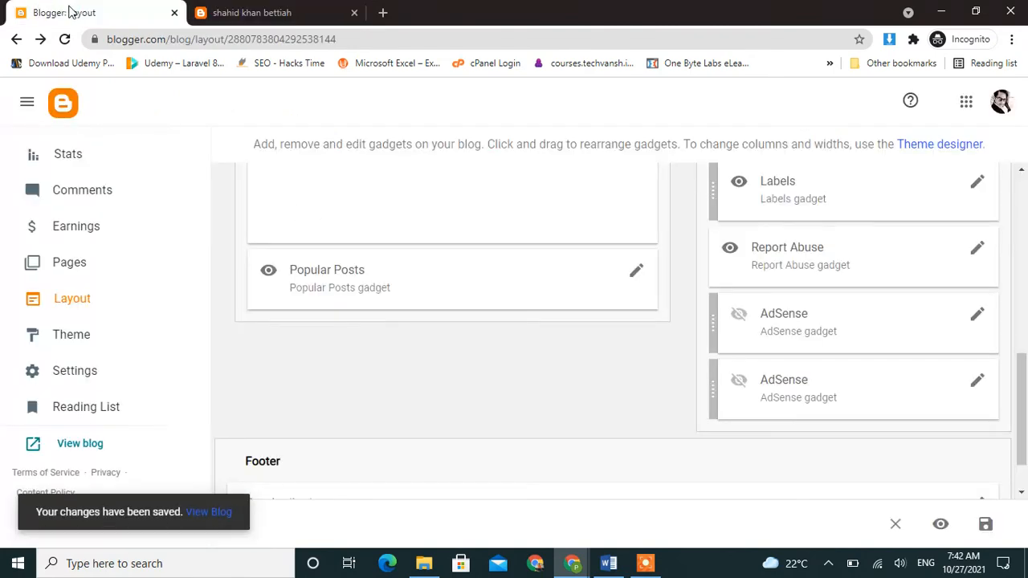
scroll(76, 239, "up", 3)
left_click(72, 251)
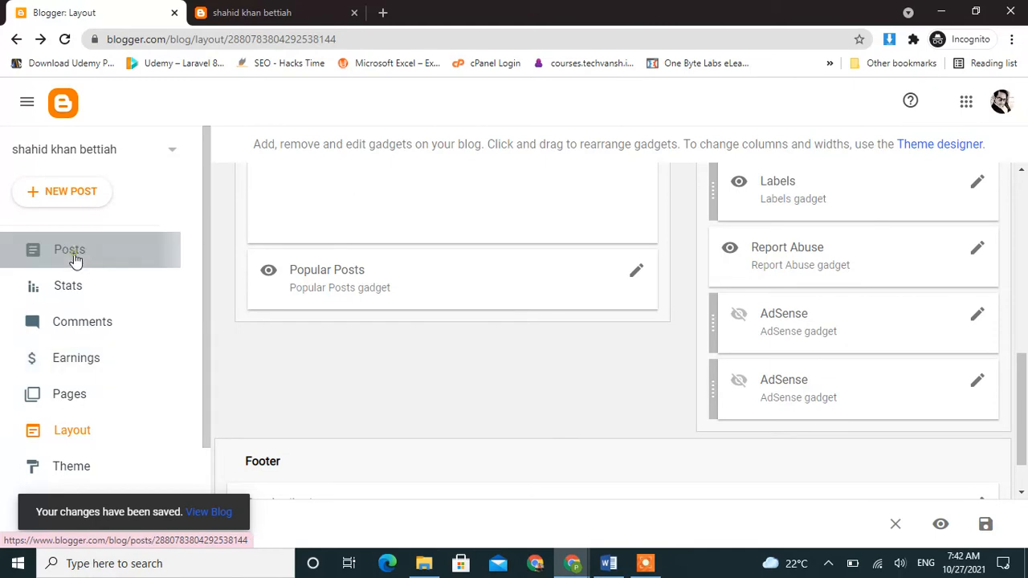
left_click(473, 222)
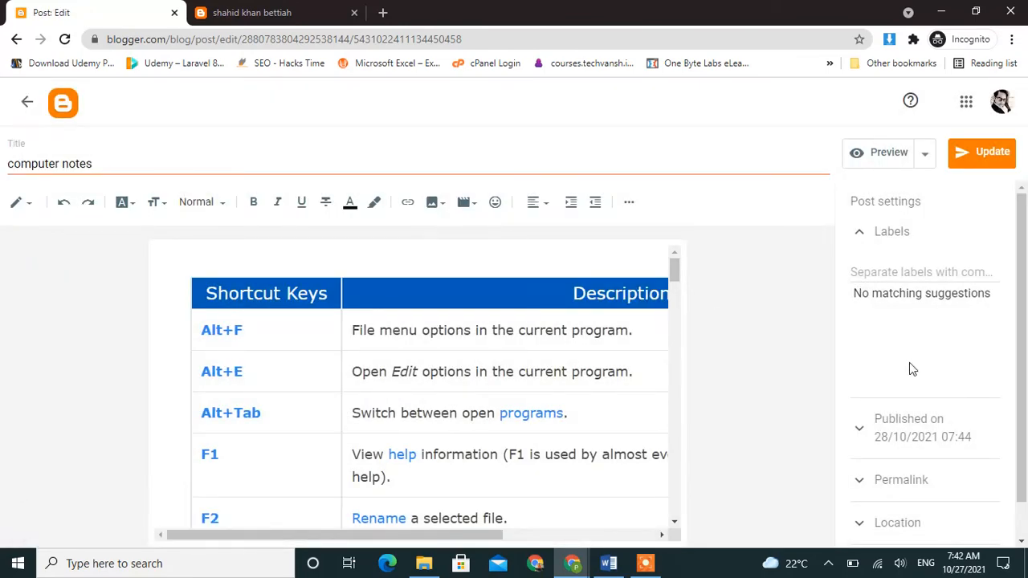
Look through the post's Options, Location, Permalink, publishing date and Labels settings, and return to the list of posts
scroll(912, 369, "down", 1)
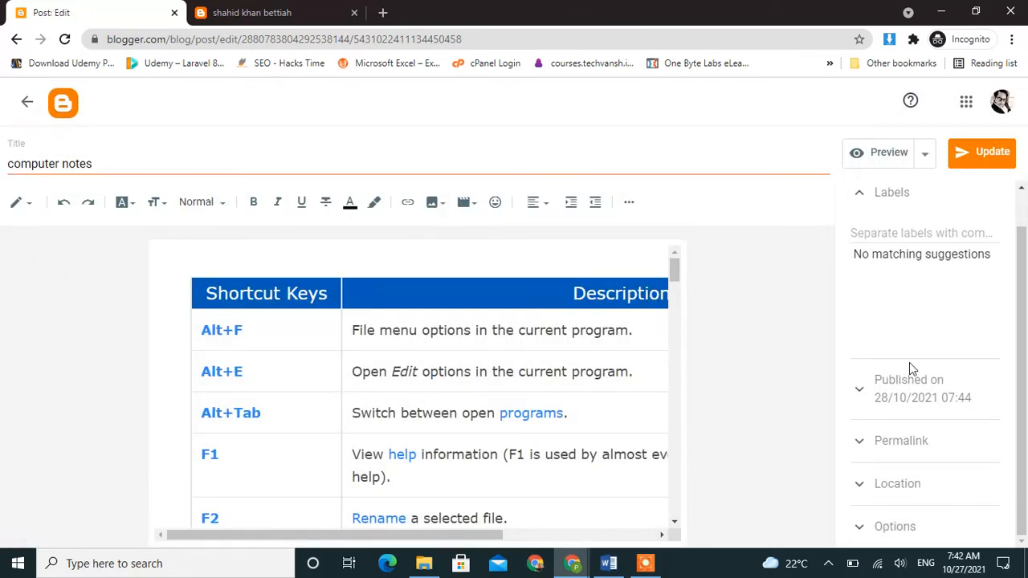
left_click(894, 524)
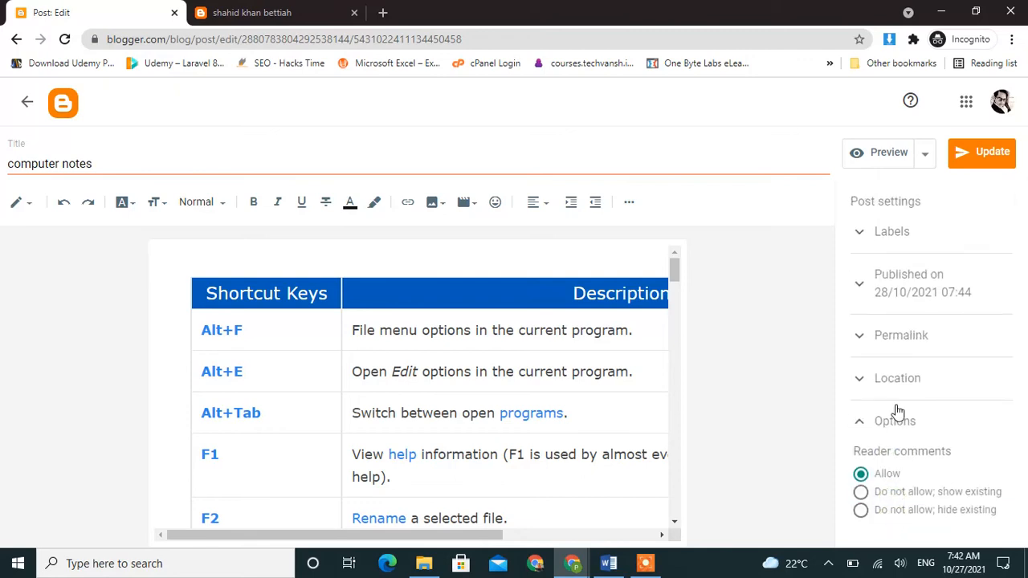
left_click(896, 380)
left_click(894, 351)
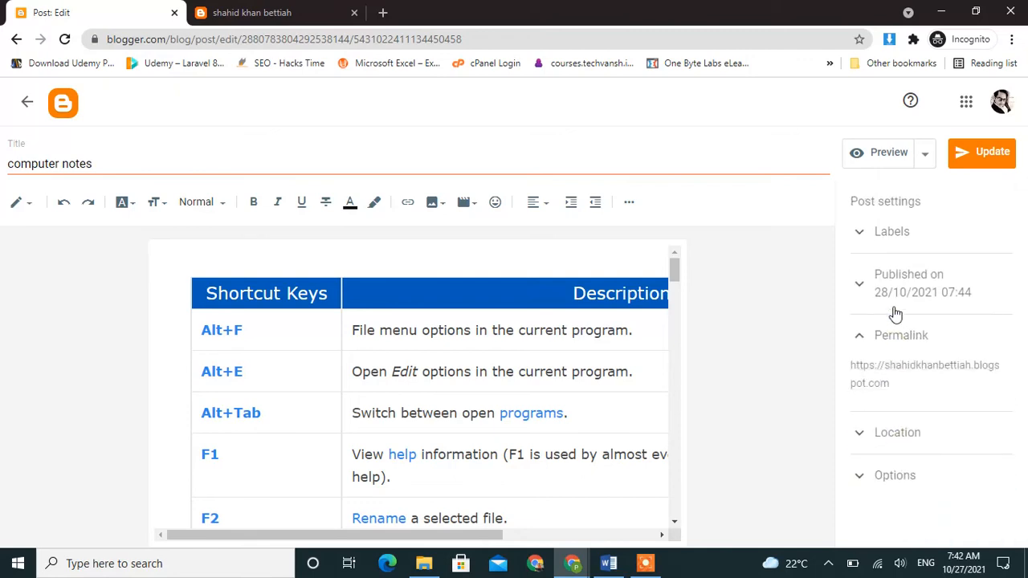
left_click(894, 301)
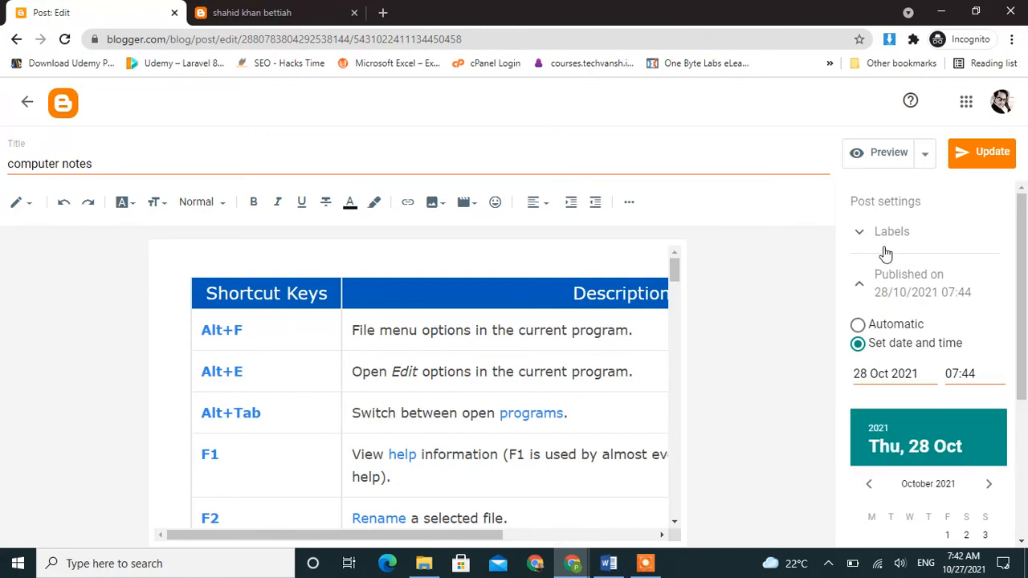
left_click(885, 254)
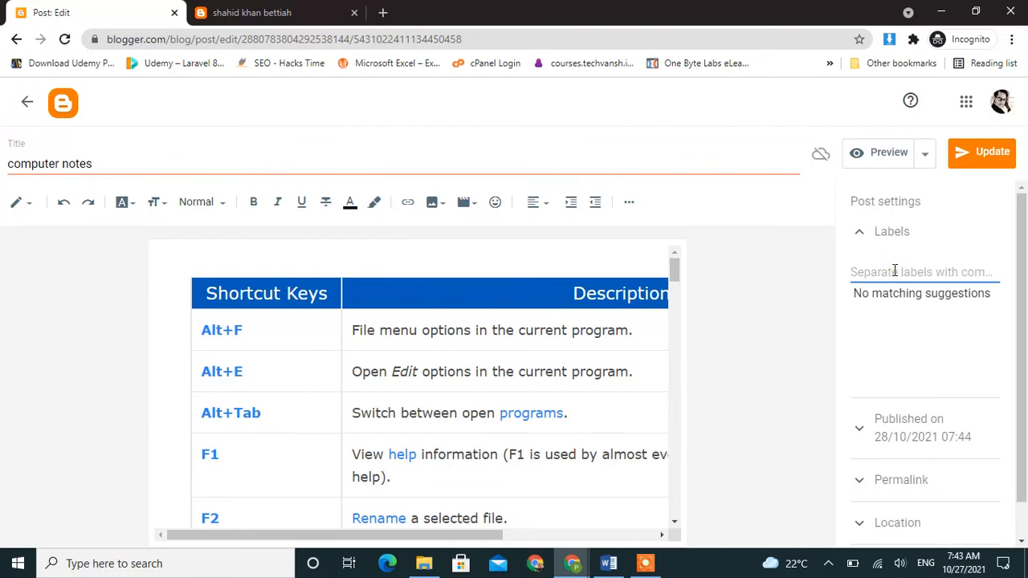
left_click(892, 269)
left_click(869, 232)
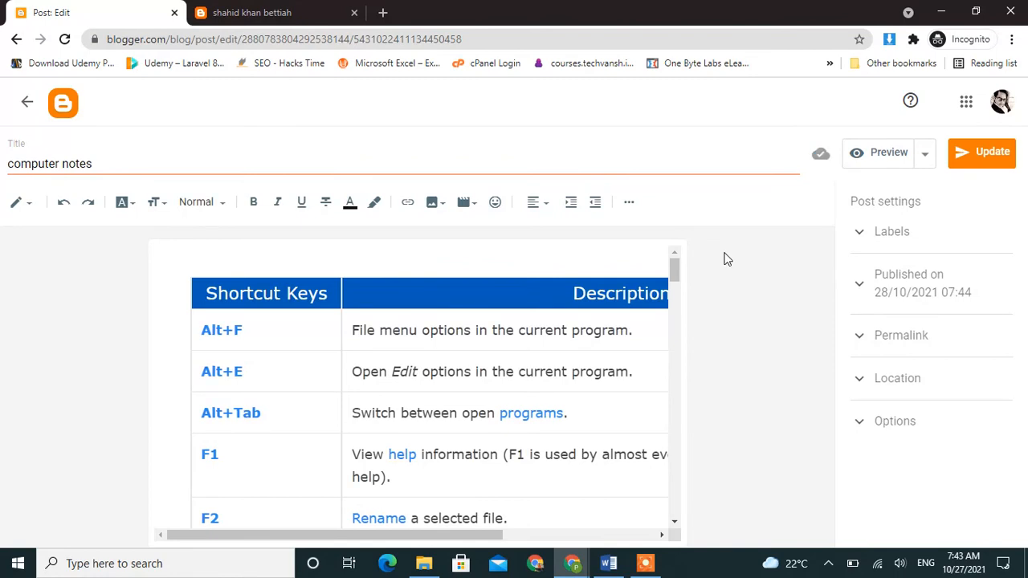
left_click(27, 101)
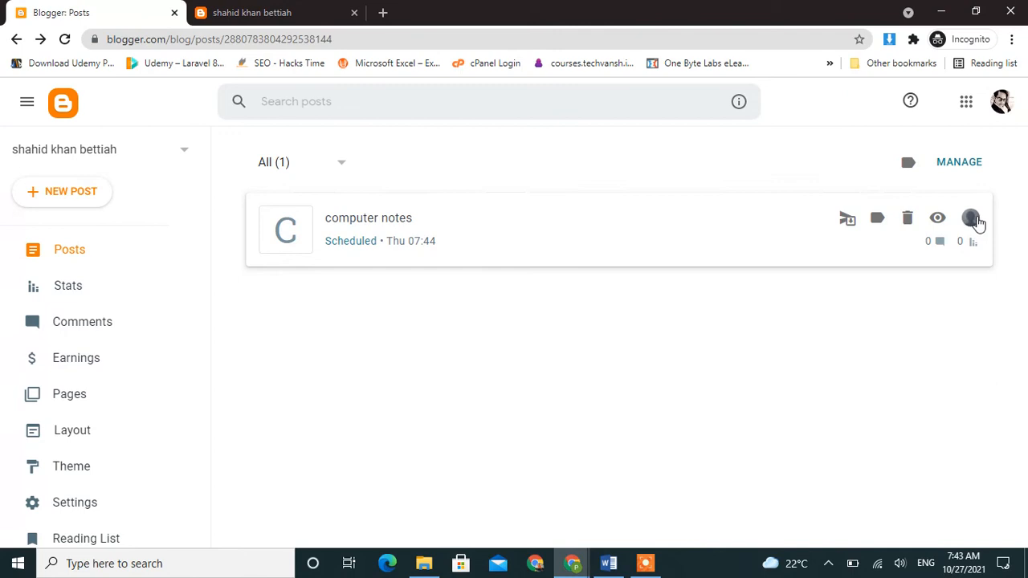
Select the scheduled computer notes post through post management and publish it
left_click(954, 164)
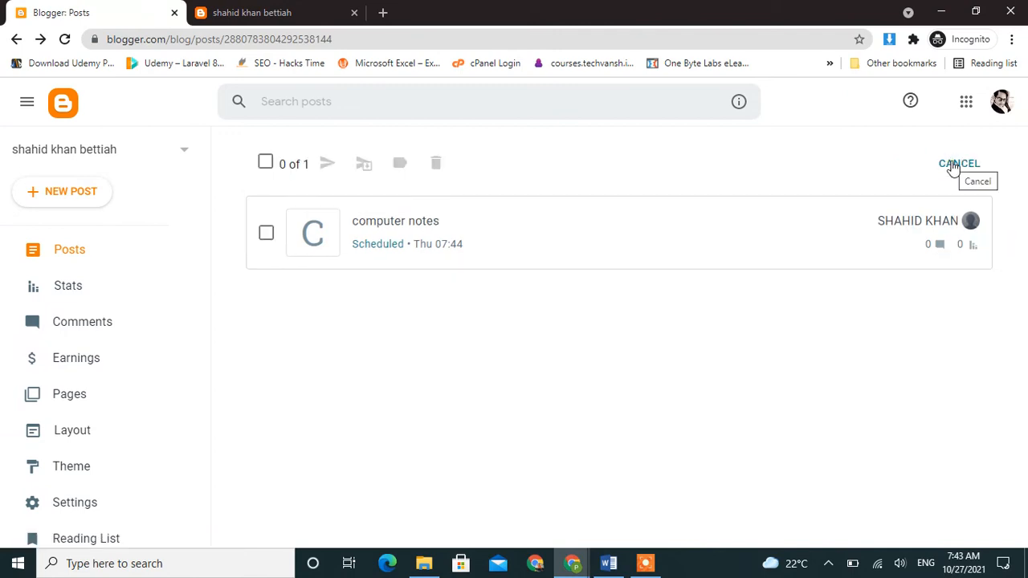
left_click(266, 164)
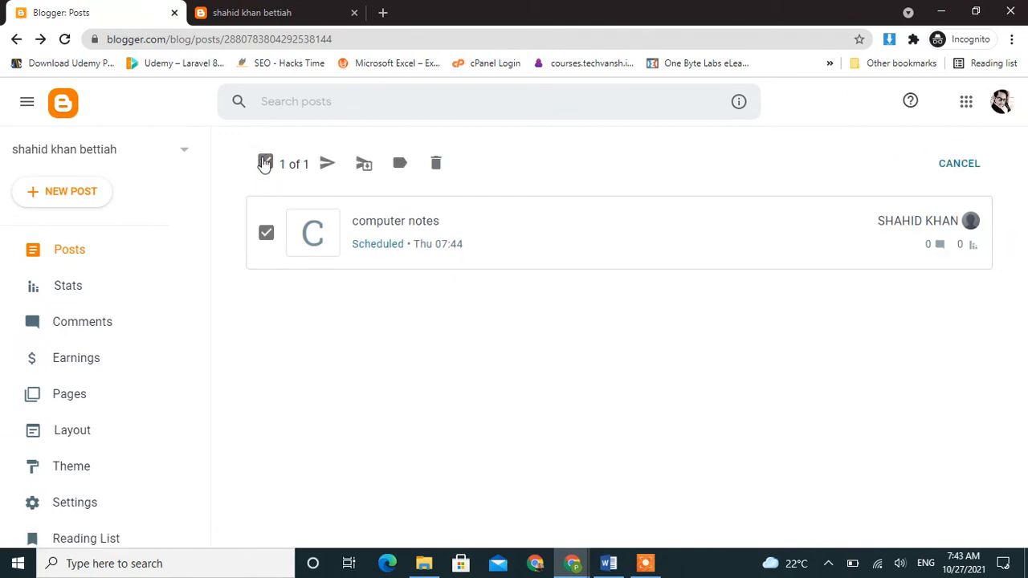
left_click(329, 166)
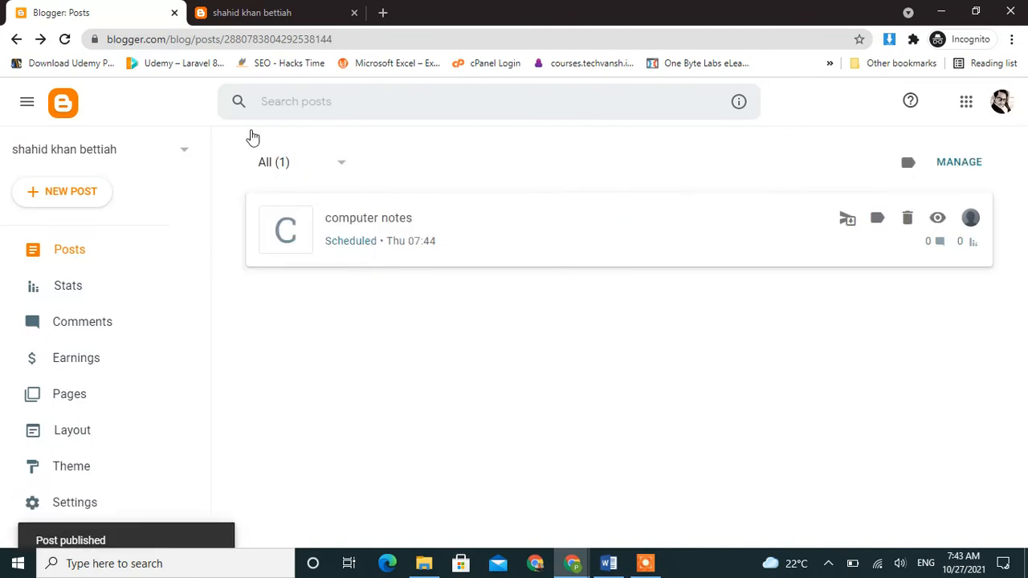
Reload the live blog to check for the computer notes post, and return to the dashboard to view its pages and layout
left_click(231, 9)
left_click(64, 40)
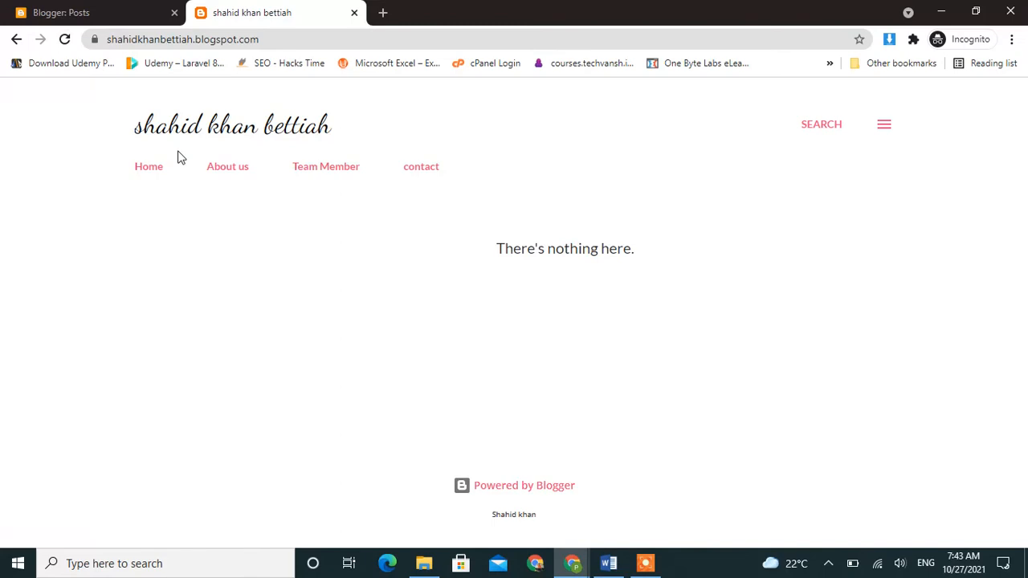
left_click(126, 9)
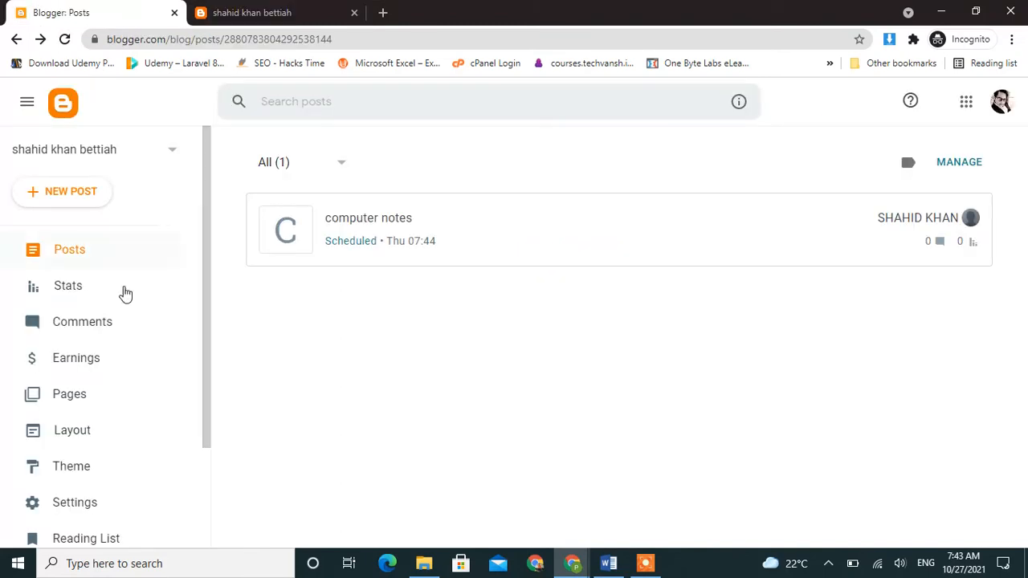
left_click(76, 399)
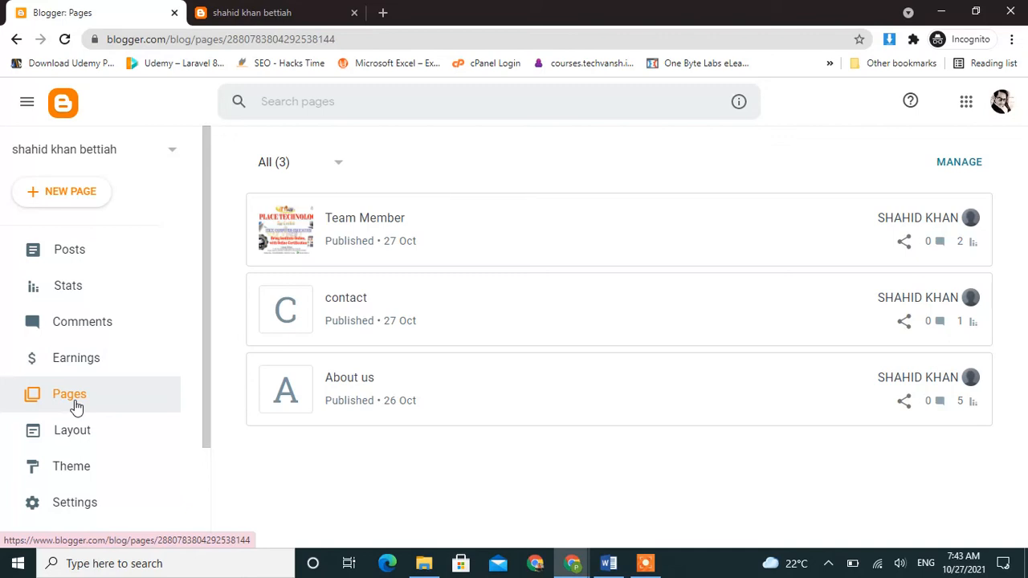
left_click(81, 430)
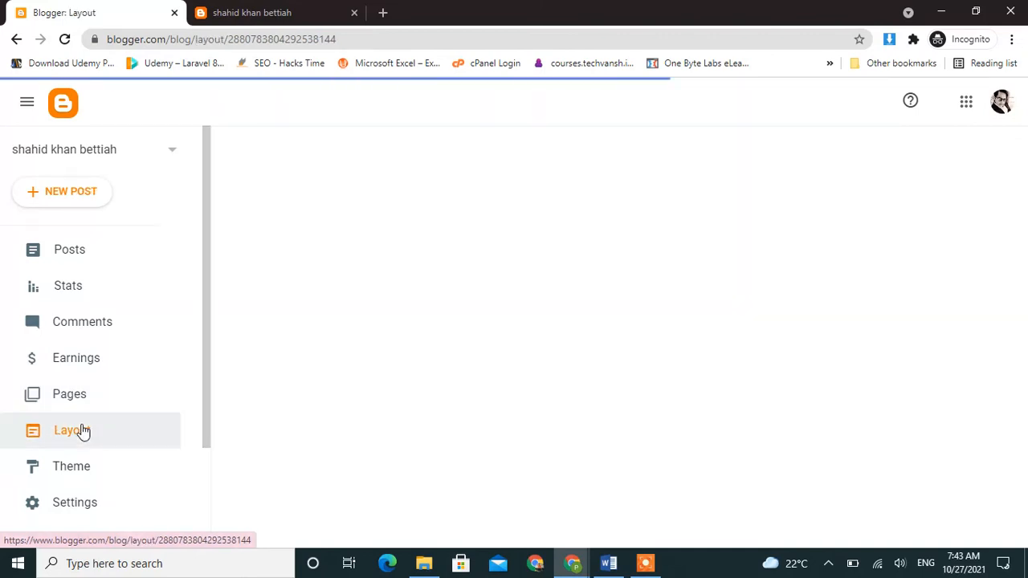
Create a new blog post with the title Internet Topic
left_click(87, 249)
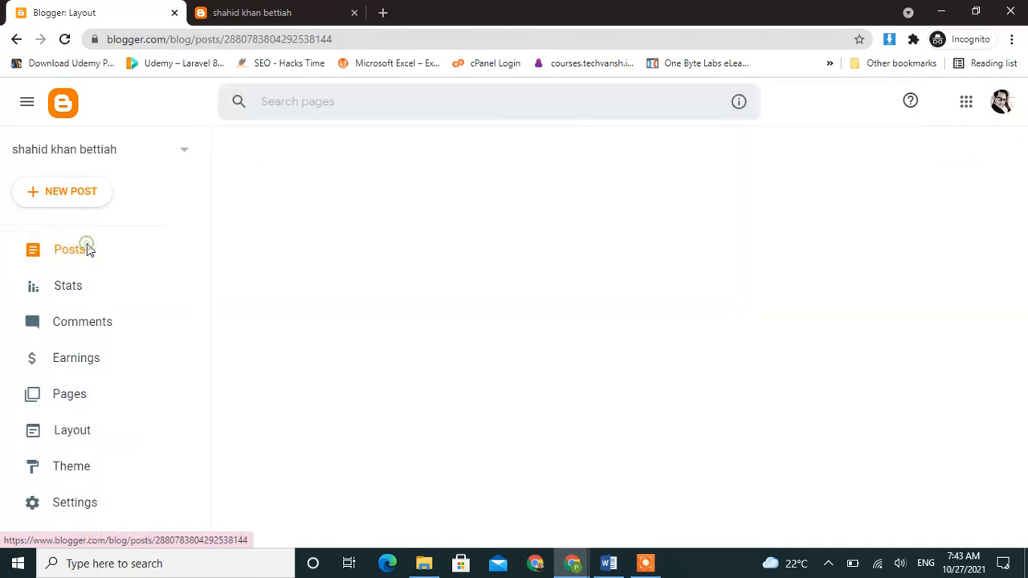
left_click(74, 188)
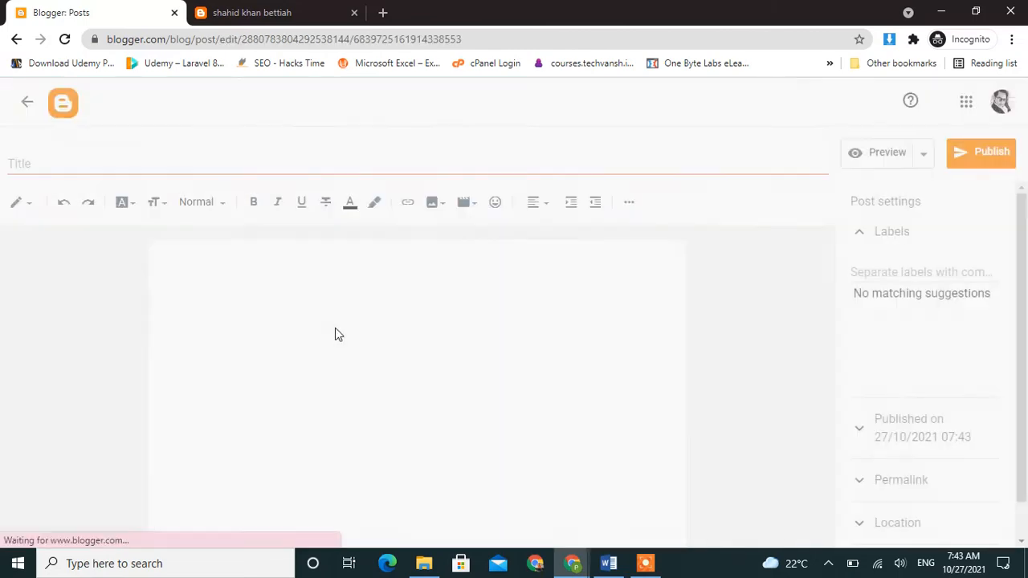
left_click(296, 166)
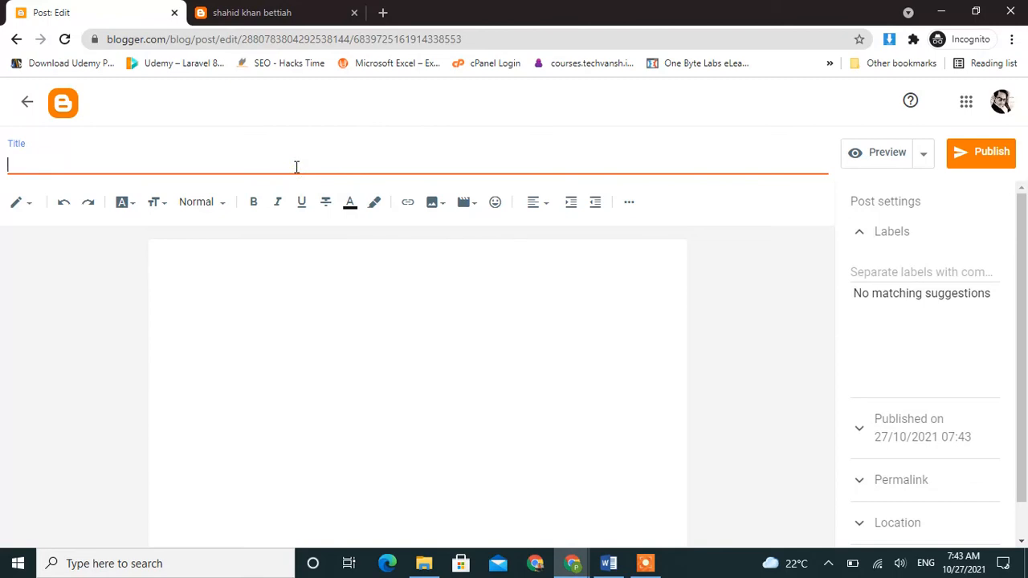
type("Internet Topic")
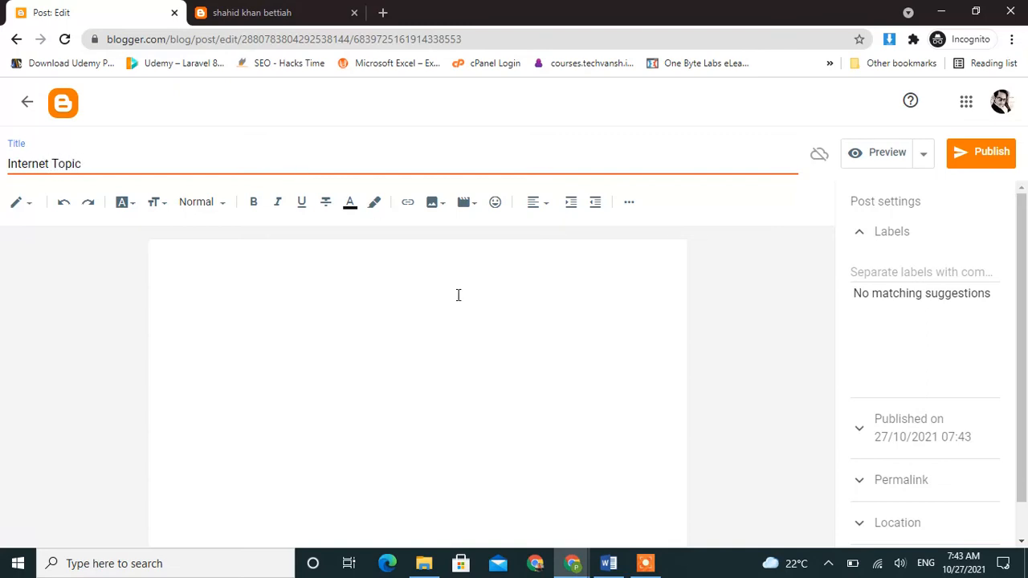
Copy the whole list of internet topics from the Word document and paste it into the body of the new post
left_click(609, 564)
key("ctrl+a")
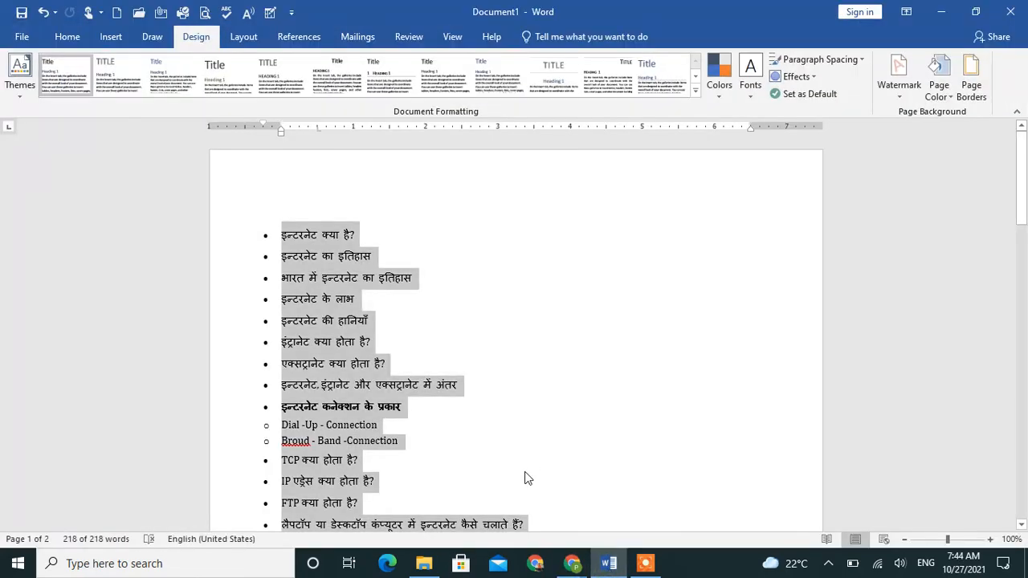
key("alt+Tab")
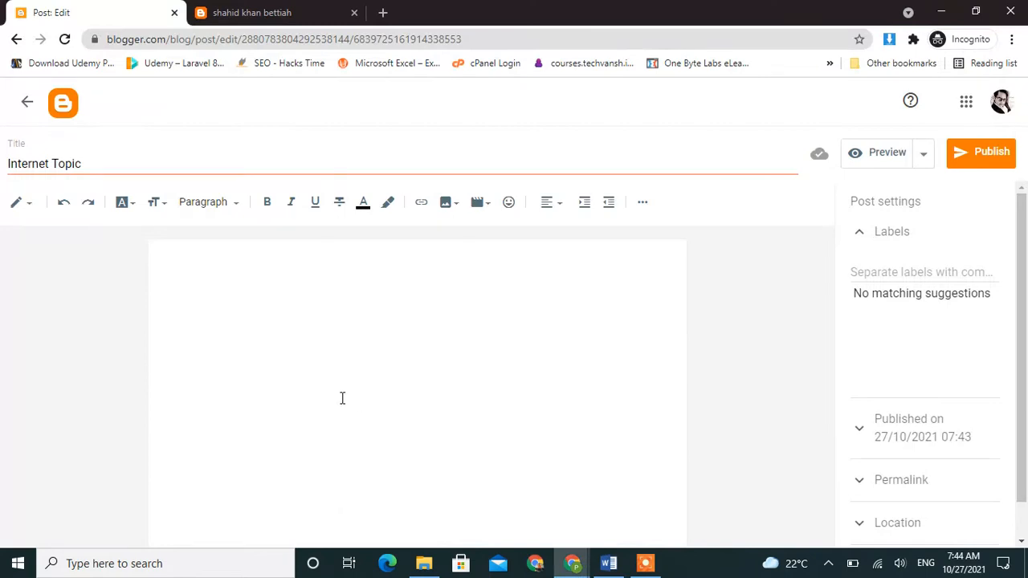
key("ctrl+v")
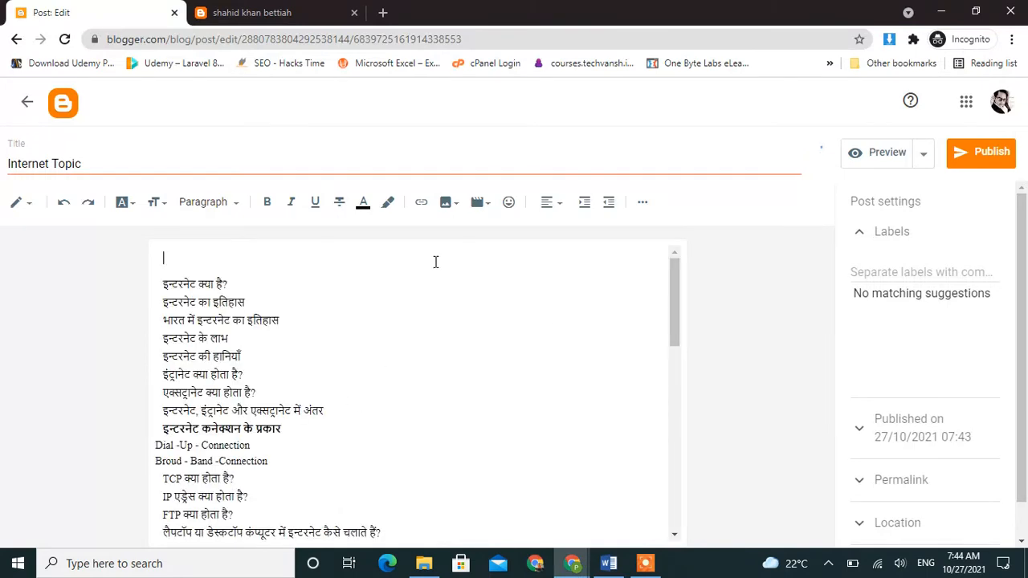
Try formatting the whole body of the Internet Topic post as a bulleted list, and undo it
key("ctrl+a")
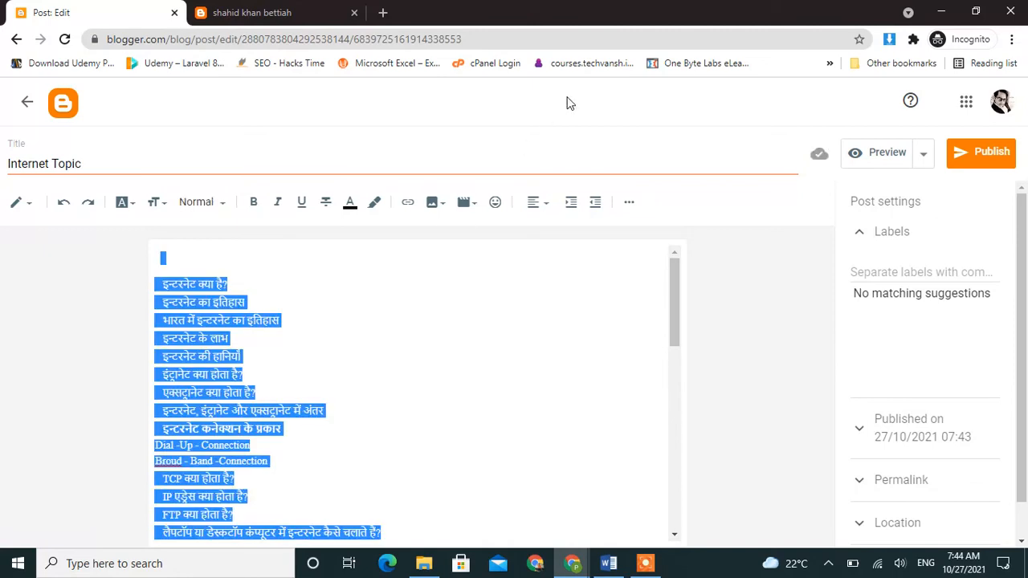
left_click(629, 206)
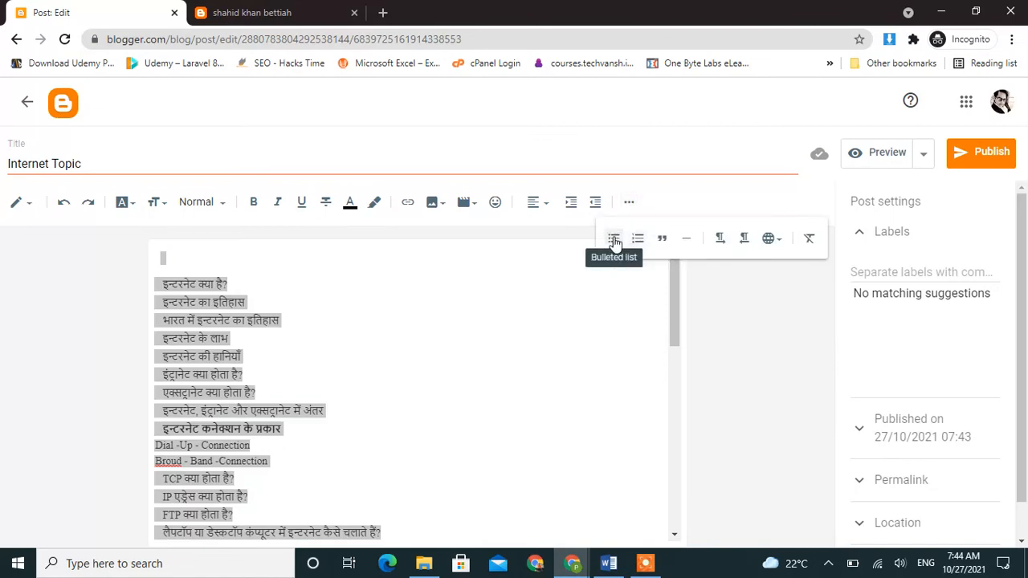
left_click(615, 240)
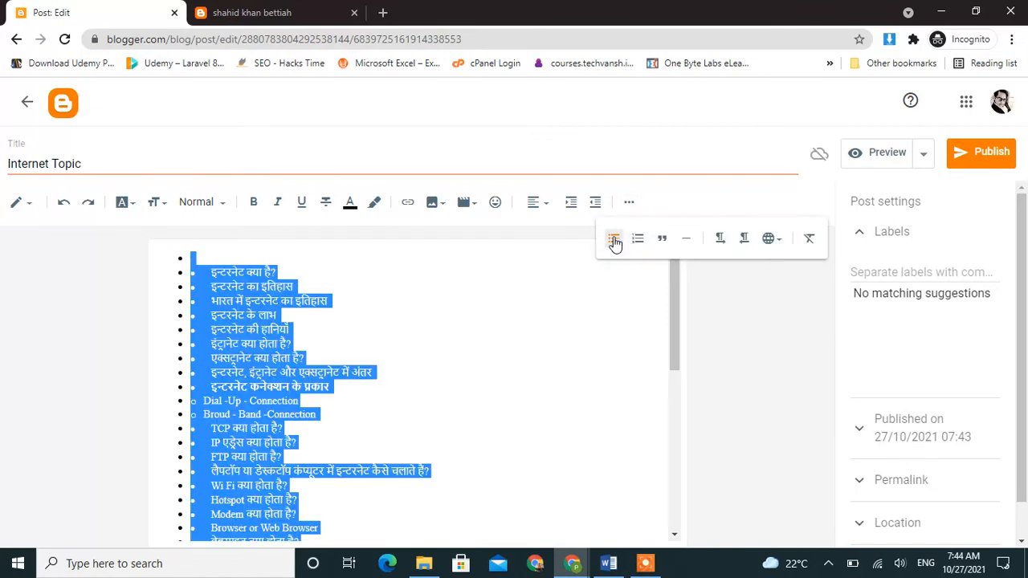
left_click(544, 386)
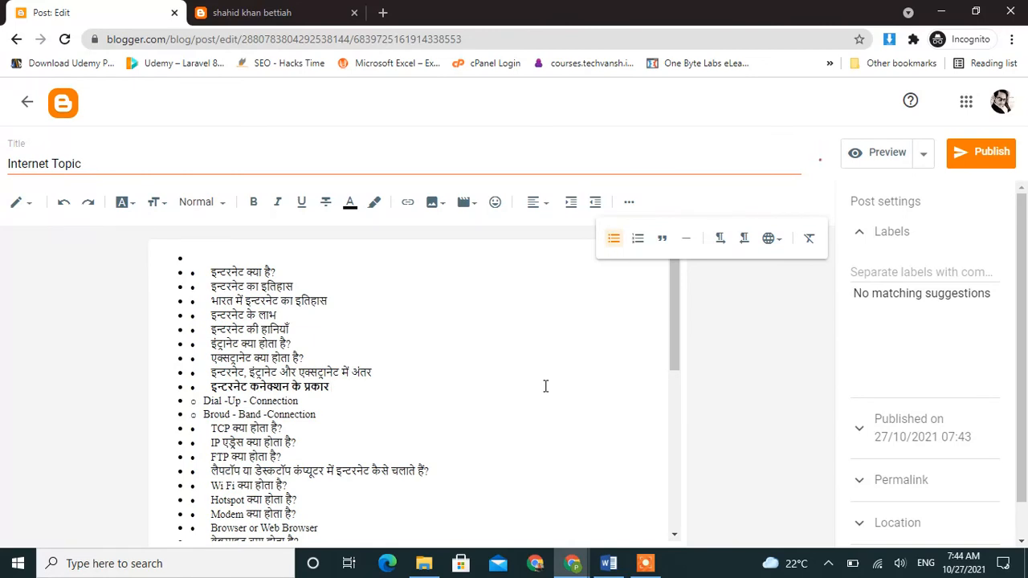
key("ctrl+z")
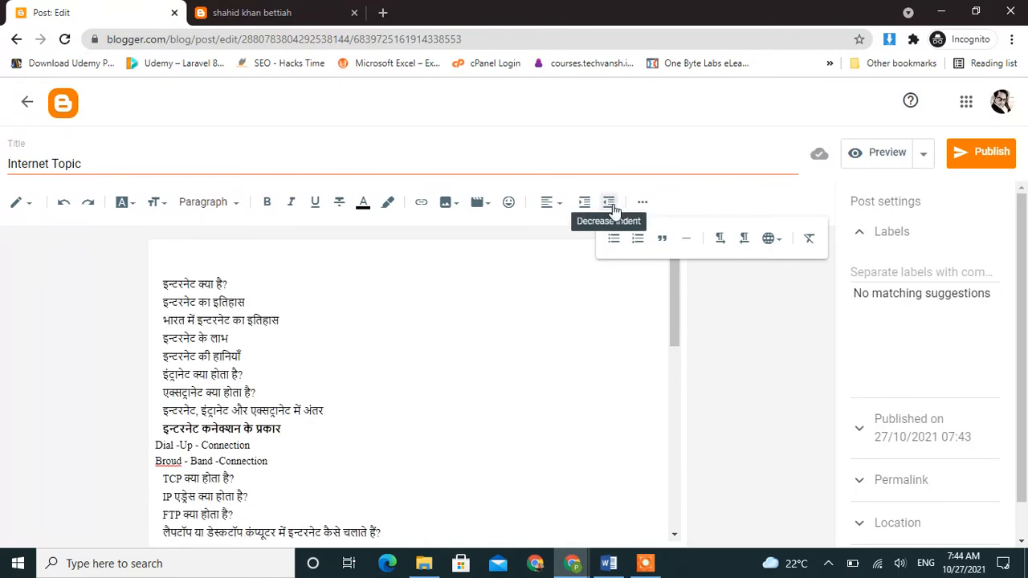
Increase the indent of the entire internet topics list in the post body by one level
left_click(584, 210)
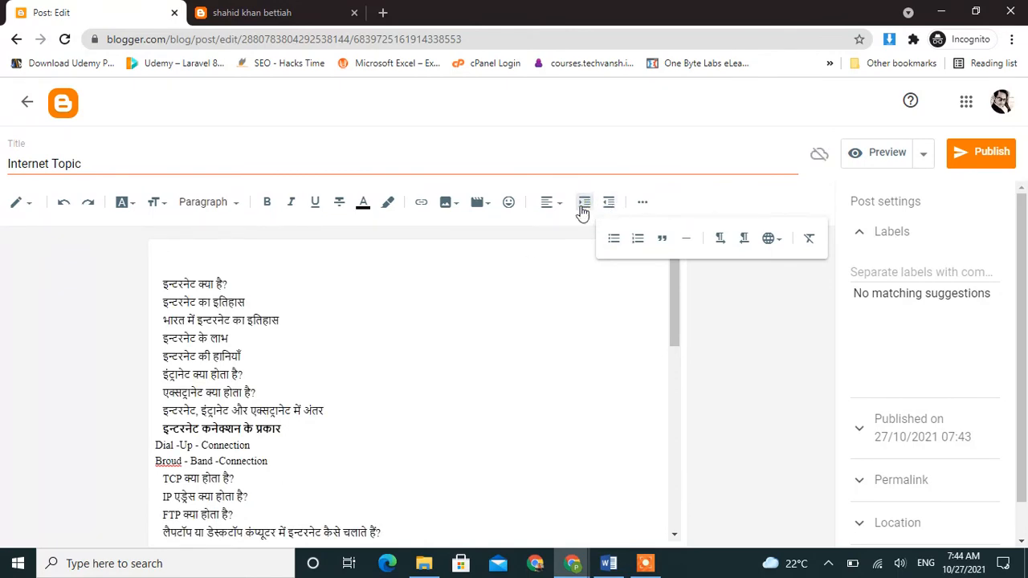
key("ctrl+a")
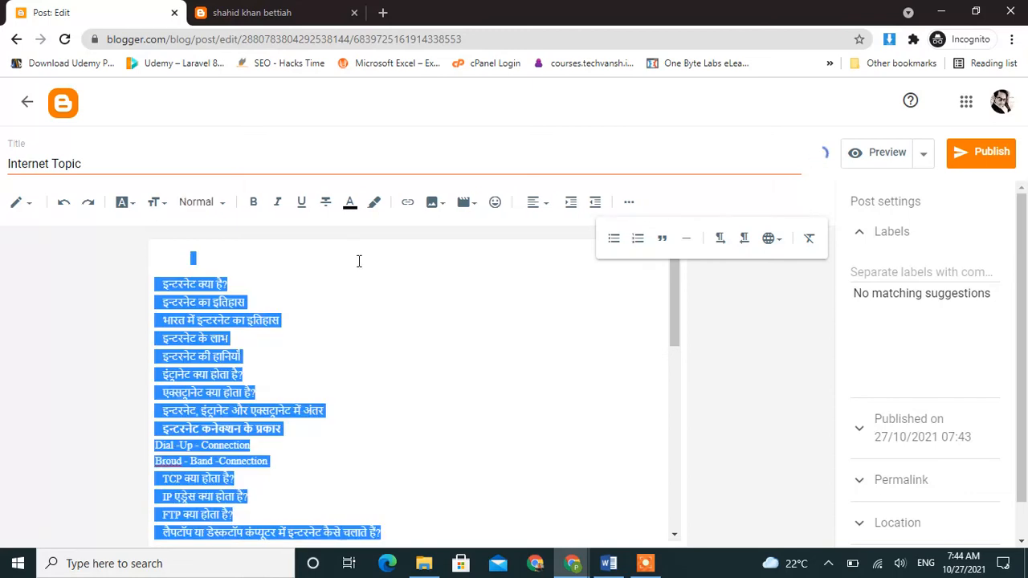
left_click(570, 205)
left_click(569, 207)
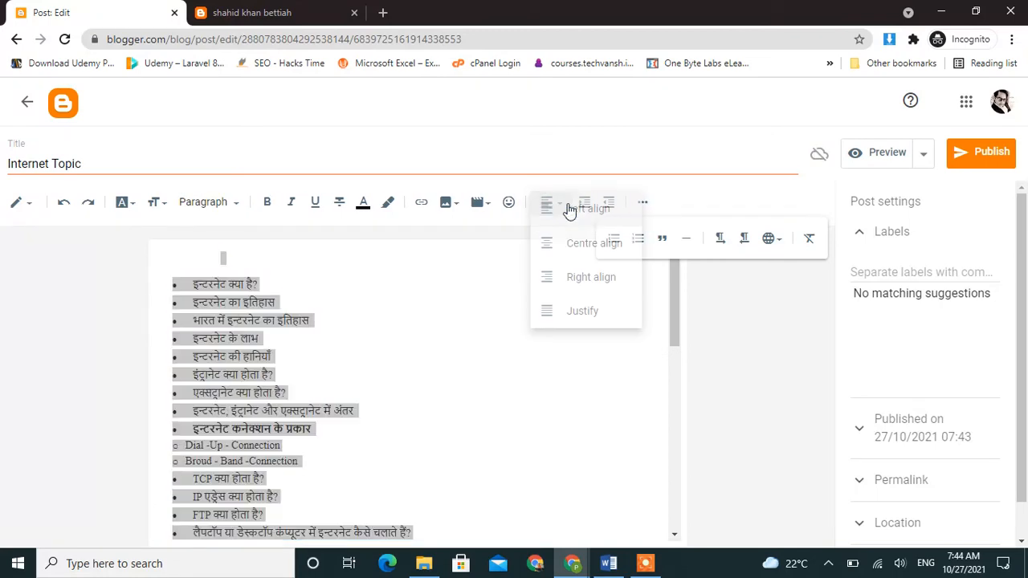
left_click(409, 384)
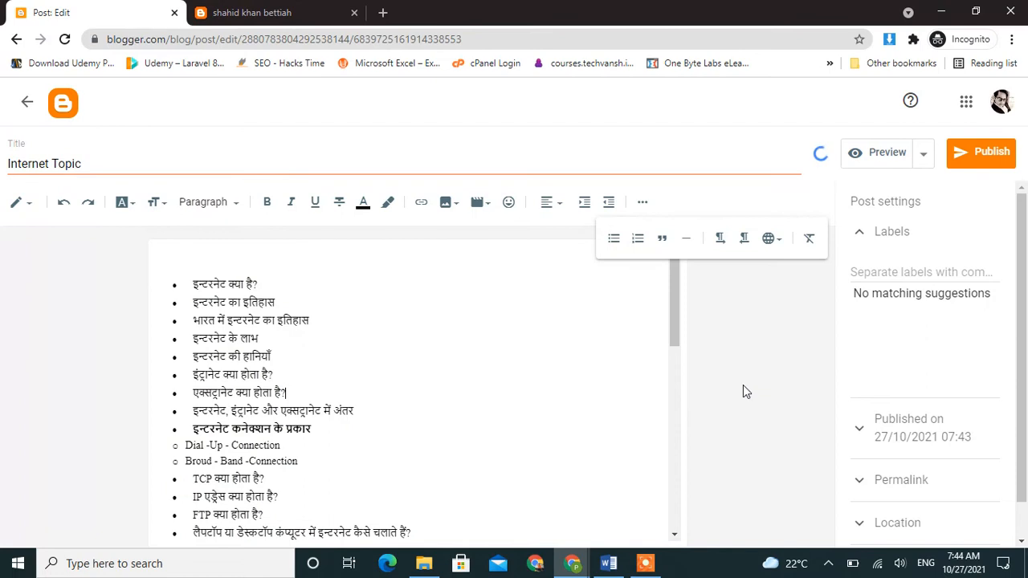
Publish the Internet Topic post to the blog and confirm the publication
left_click(925, 155)
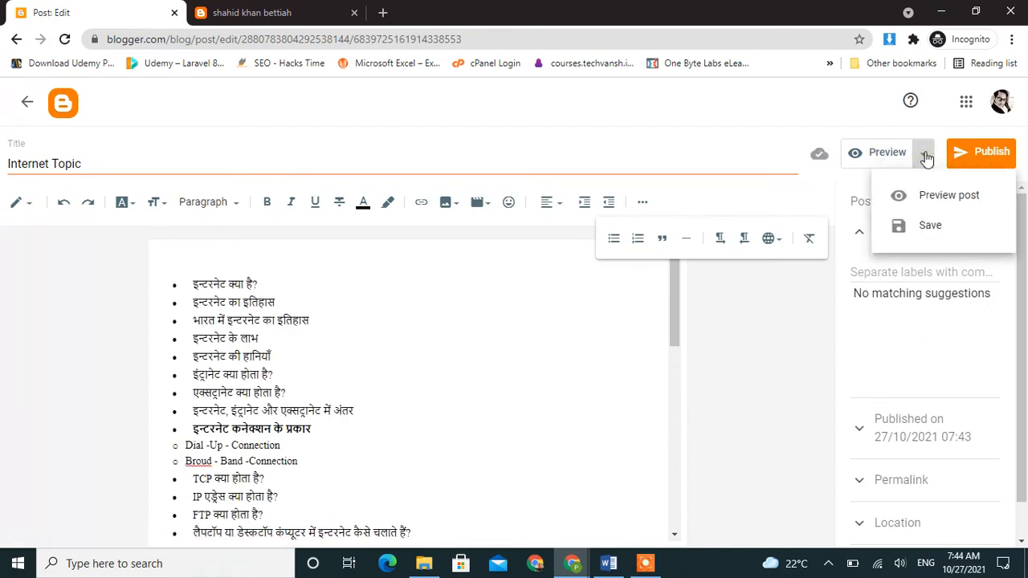
left_click(970, 157)
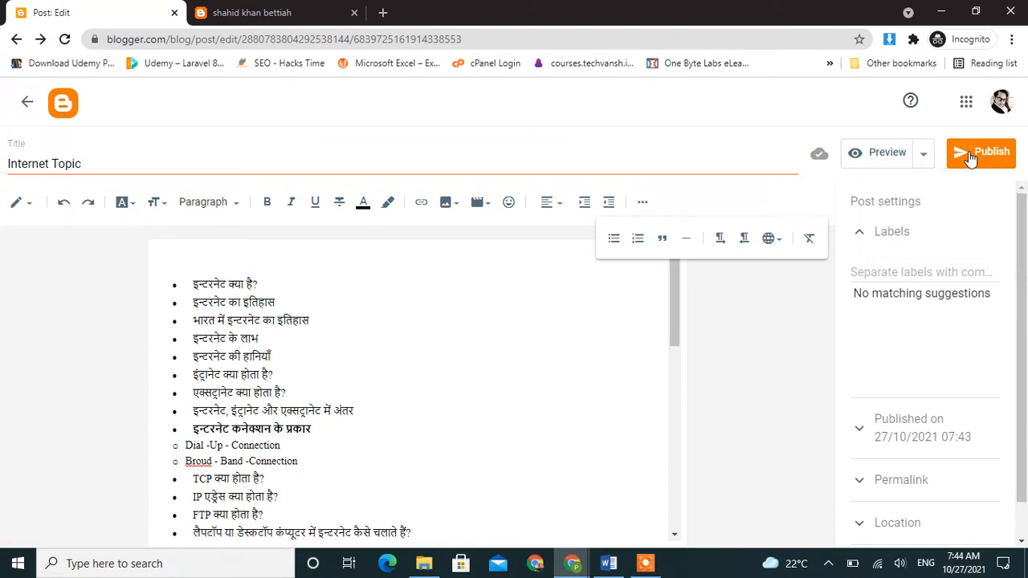
left_click(982, 159)
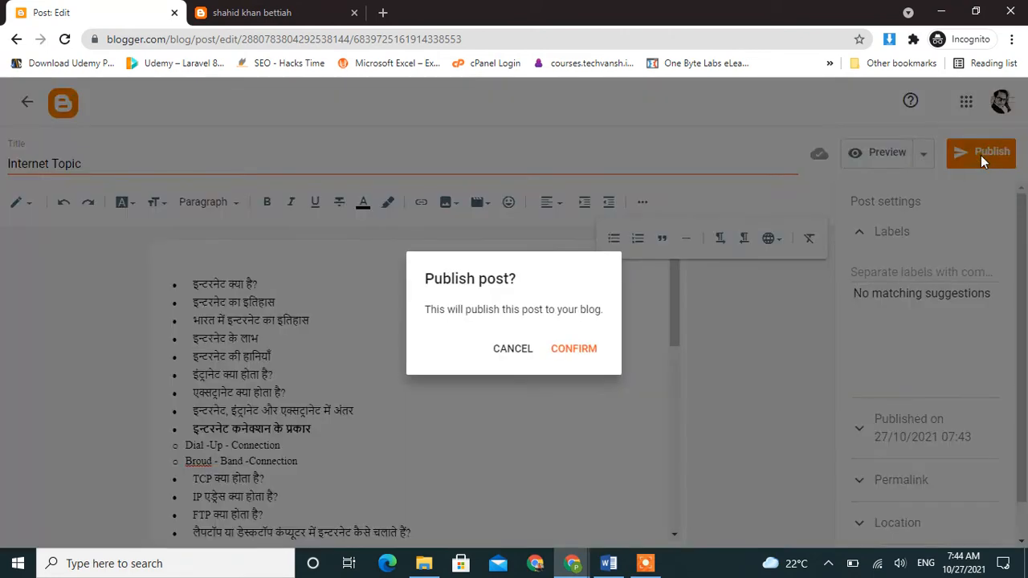
left_click(567, 359)
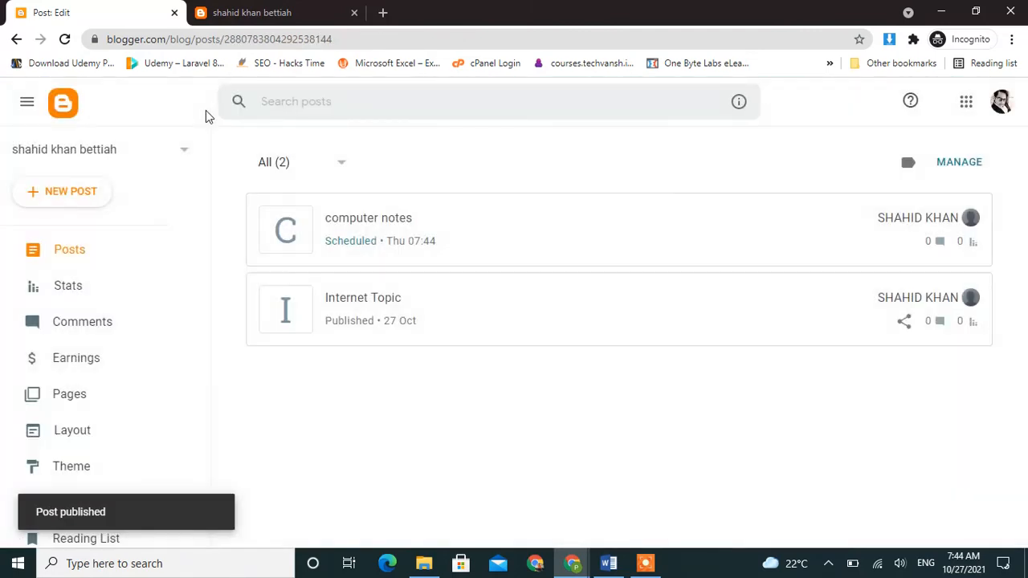
Reload the live blog and look over the Internet Topic post on its home page
left_click(231, 15)
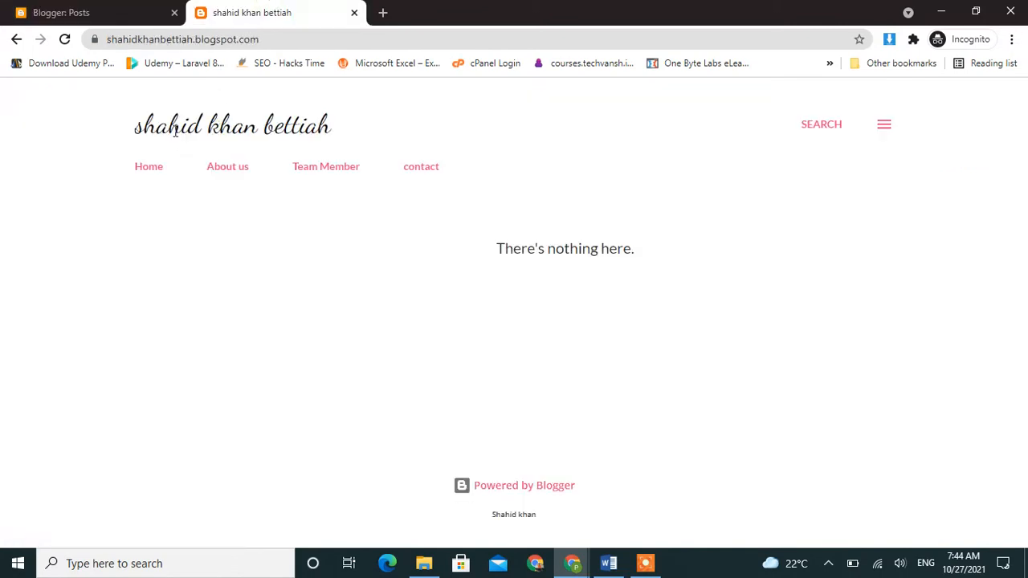
left_click(66, 40)
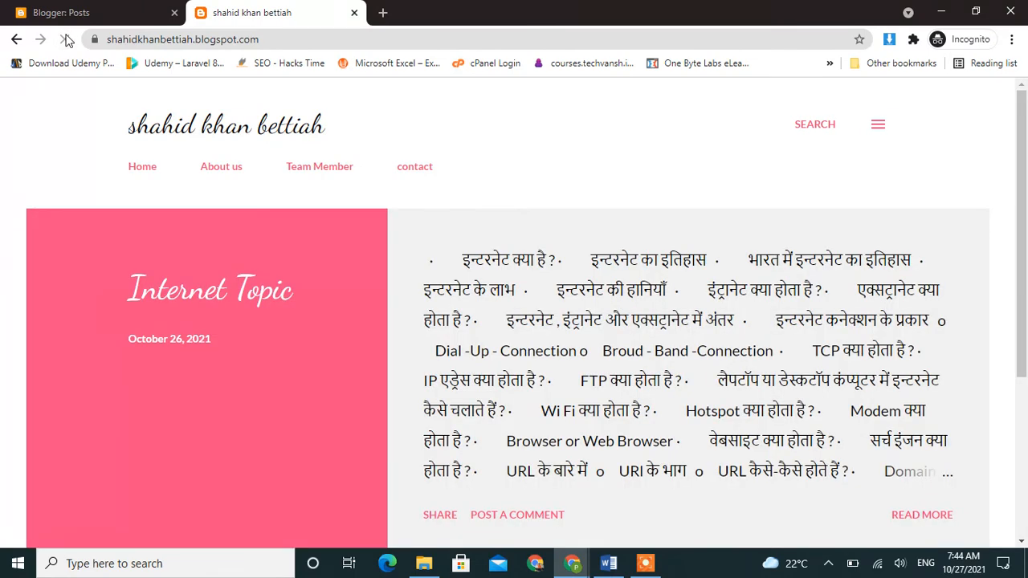
scroll(271, 249, "down", 3)
scroll(271, 250, "up", 3)
scroll(707, 465, "down", 2)
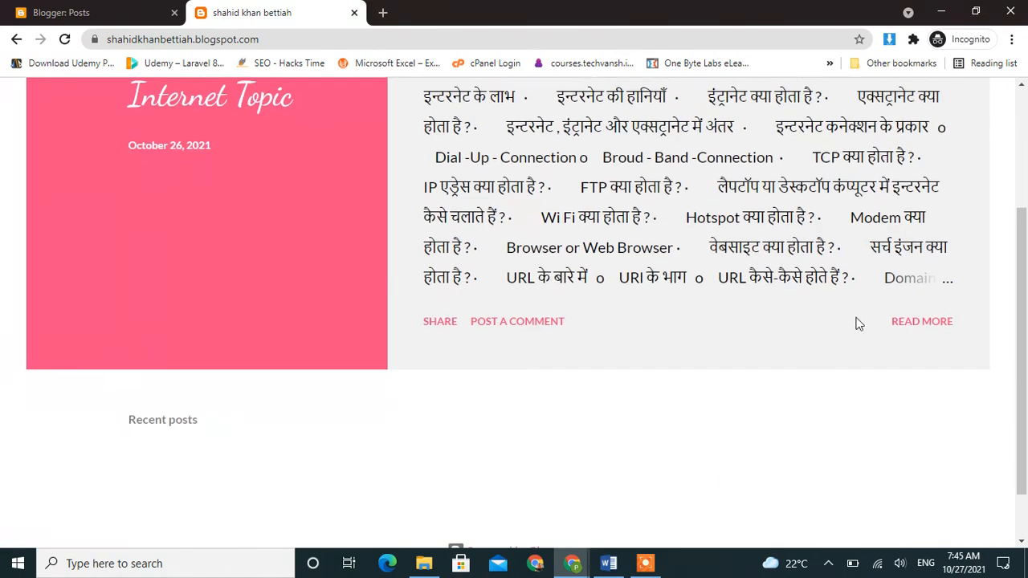
Open the full Internet Topic post, read through it down to the comments, and return to the blog's home page
left_click(907, 325)
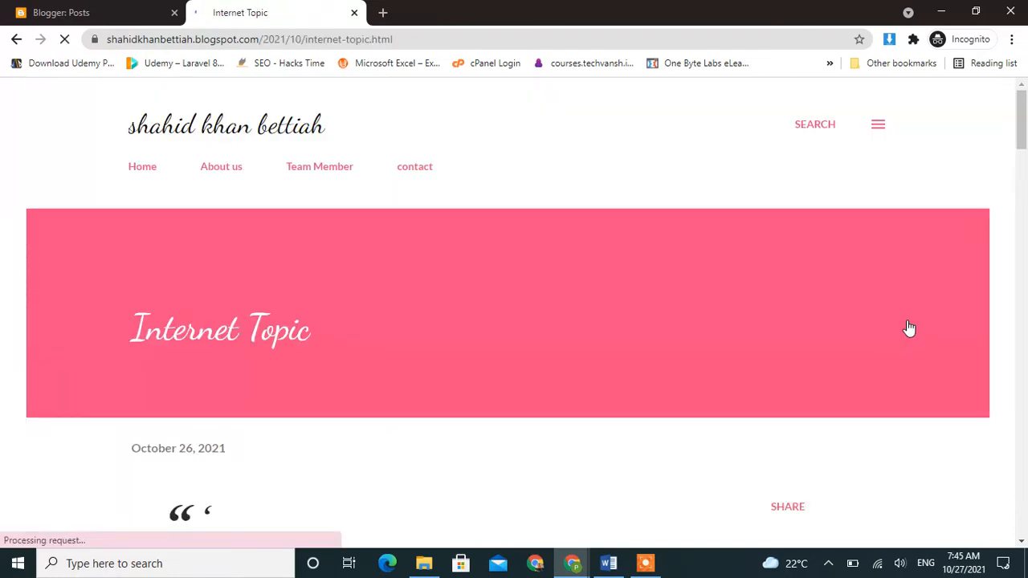
scroll(673, 259, "down", 5)
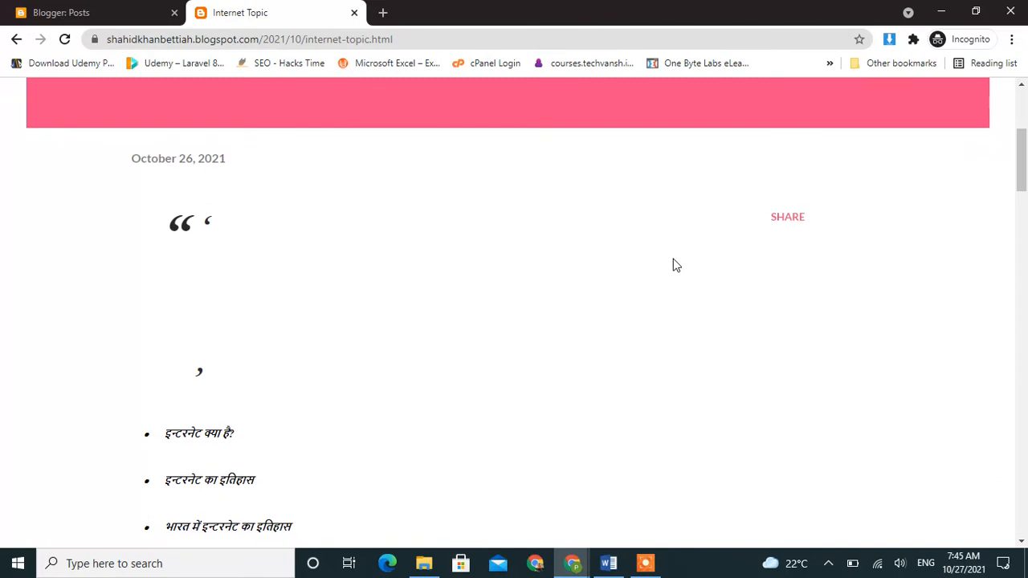
scroll(673, 265, "down", 1)
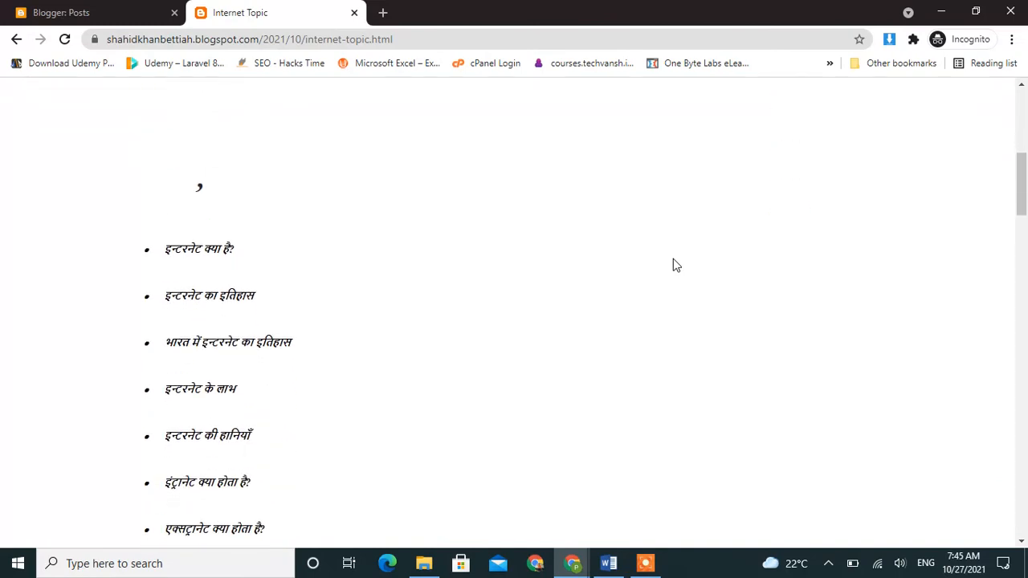
scroll(673, 265, "down", 15)
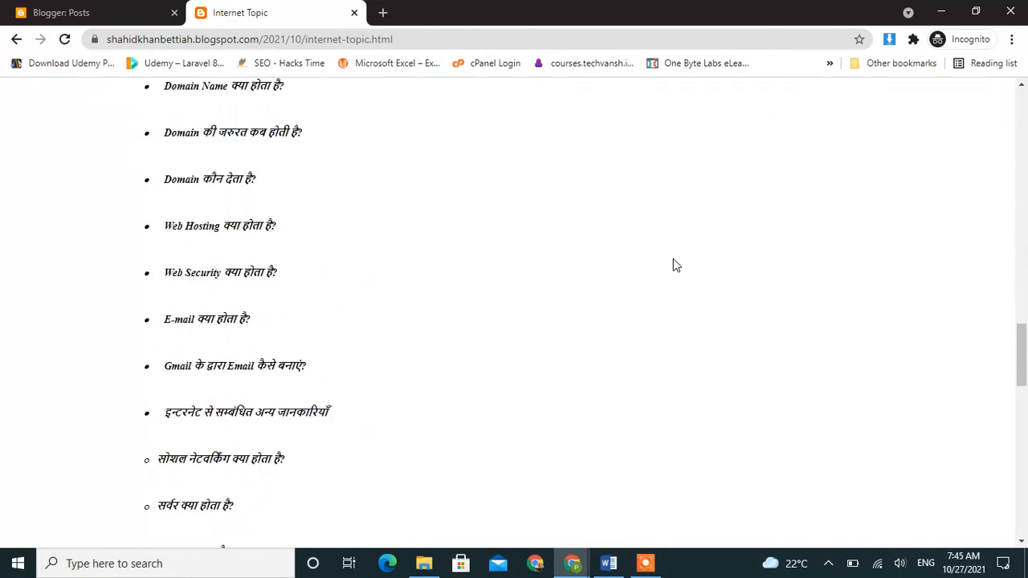
scroll(675, 265, "down", 8)
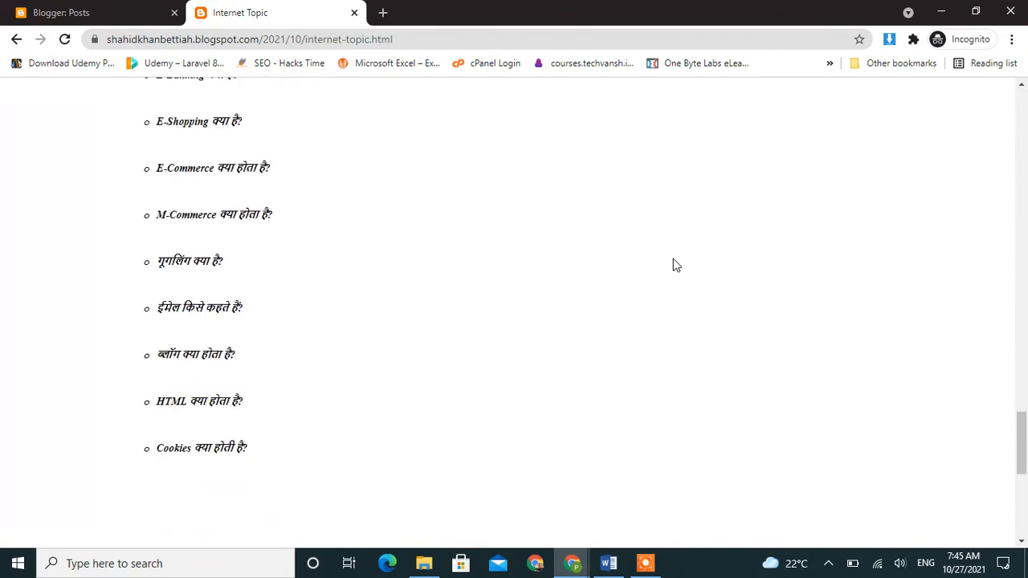
scroll(674, 265, "down", 3)
scroll(674, 265, "down", 3)
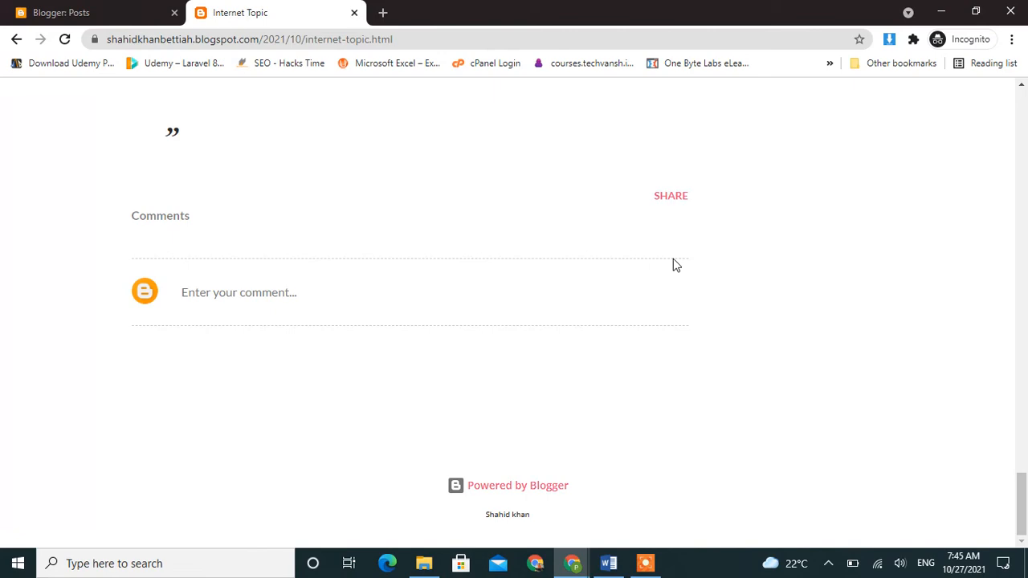
scroll(674, 265, "up", 12)
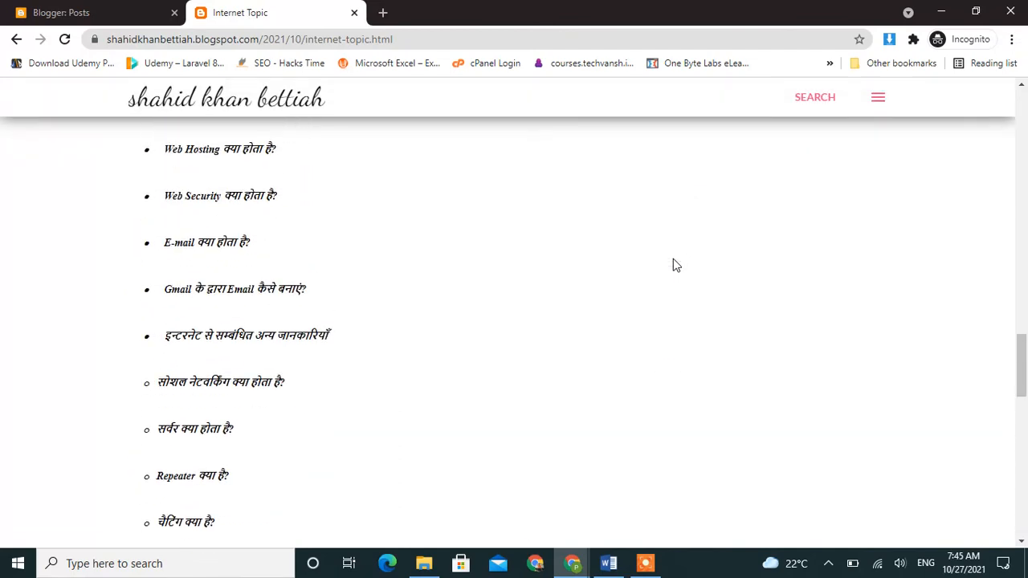
scroll(674, 265, "up", 15)
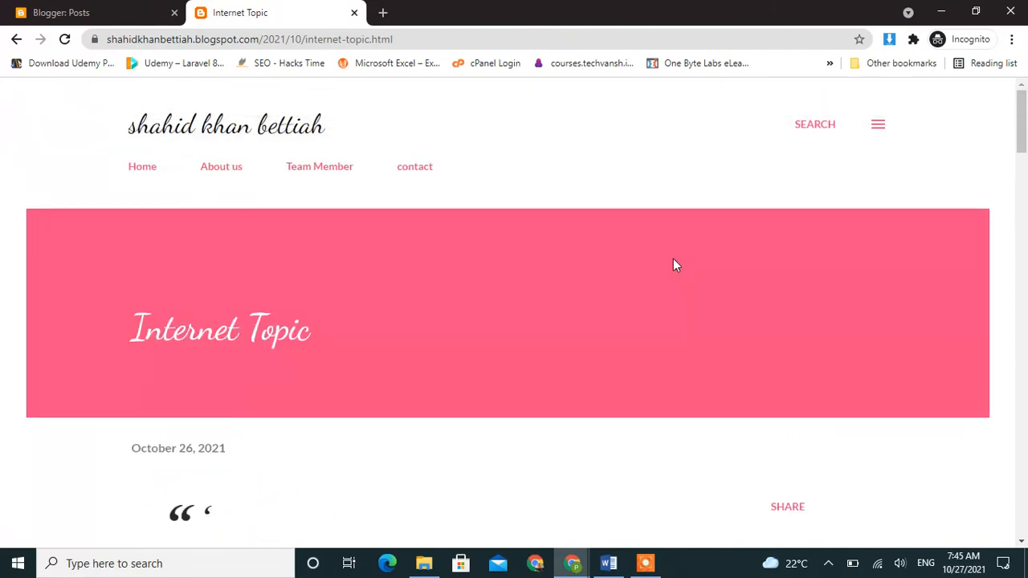
scroll(295, 325, "down", 2)
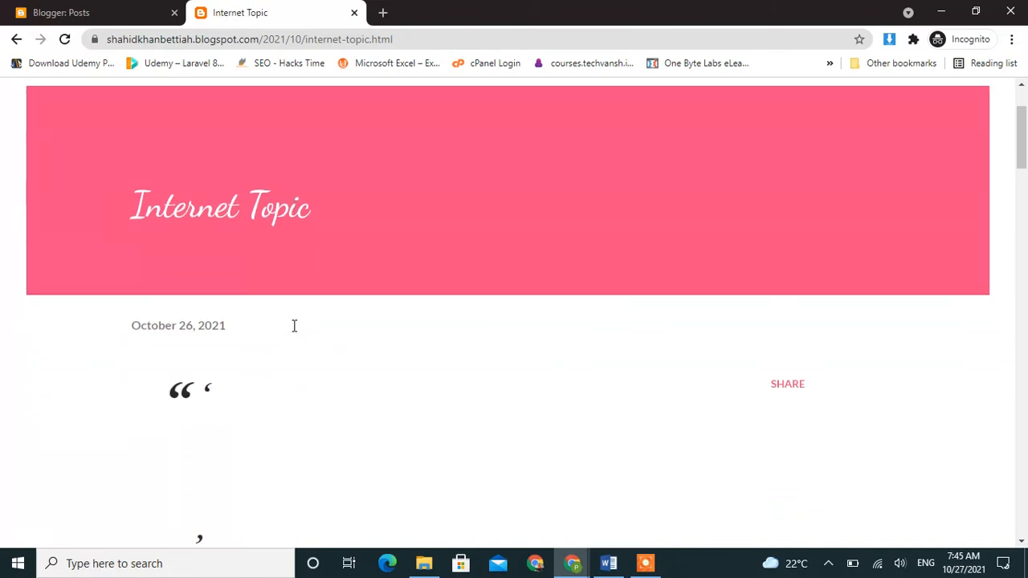
scroll(294, 326, "up", 2)
left_click(138, 172)
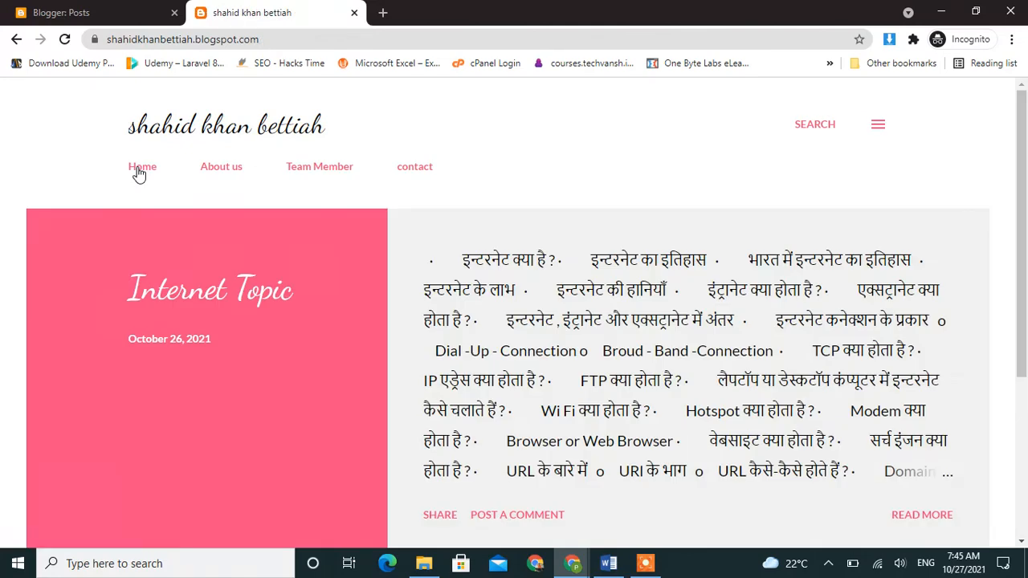
Open the scheduled computer notes post from the dashboard, copy its entire body, and return to the posts list
left_click(64, 14)
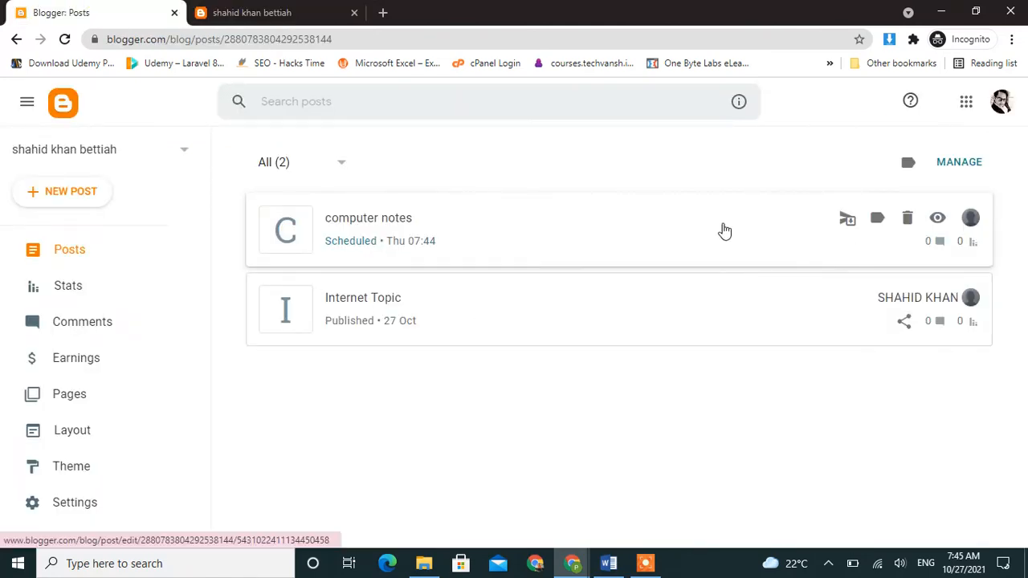
left_click(369, 226)
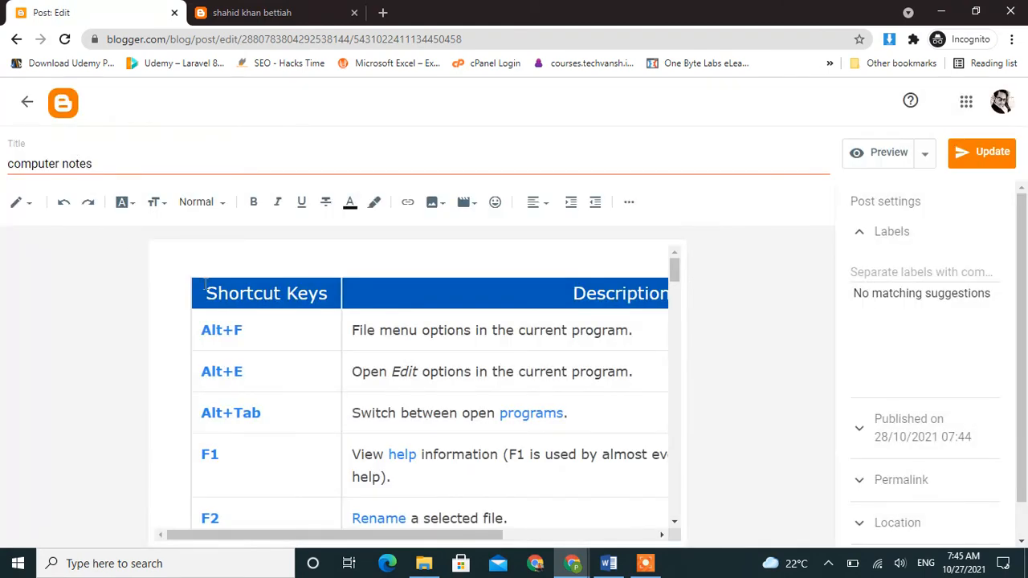
left_click(194, 285)
left_click(189, 284)
key("ctrl+a")
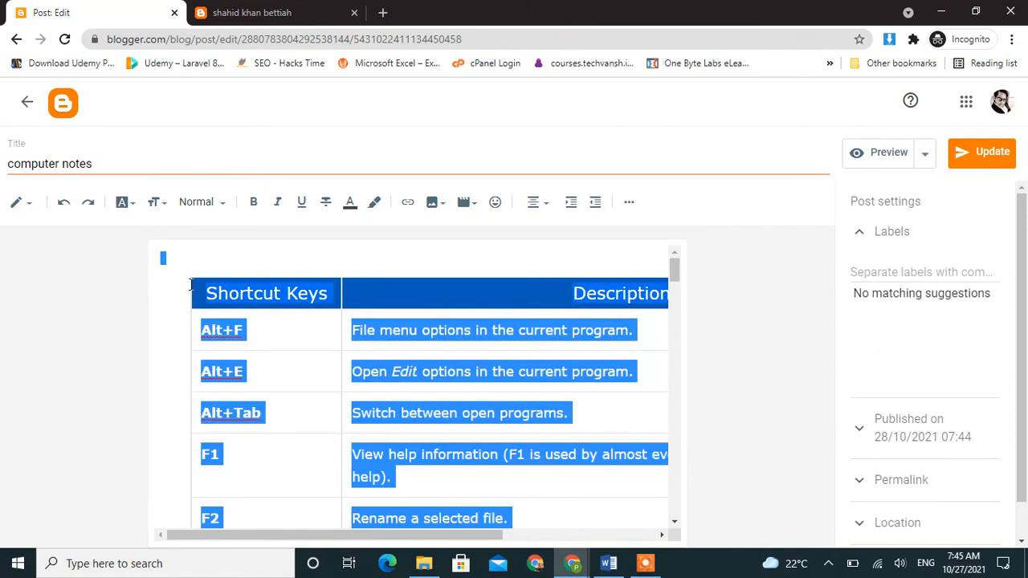
left_click(29, 100)
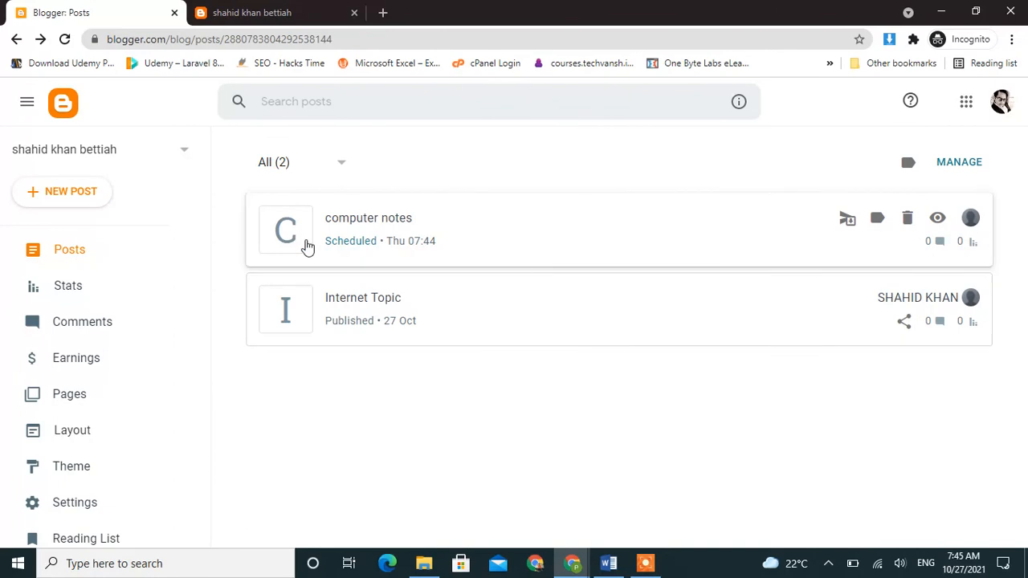
Create a new blog post with the title Computer Shortcut Key
left_click(81, 193)
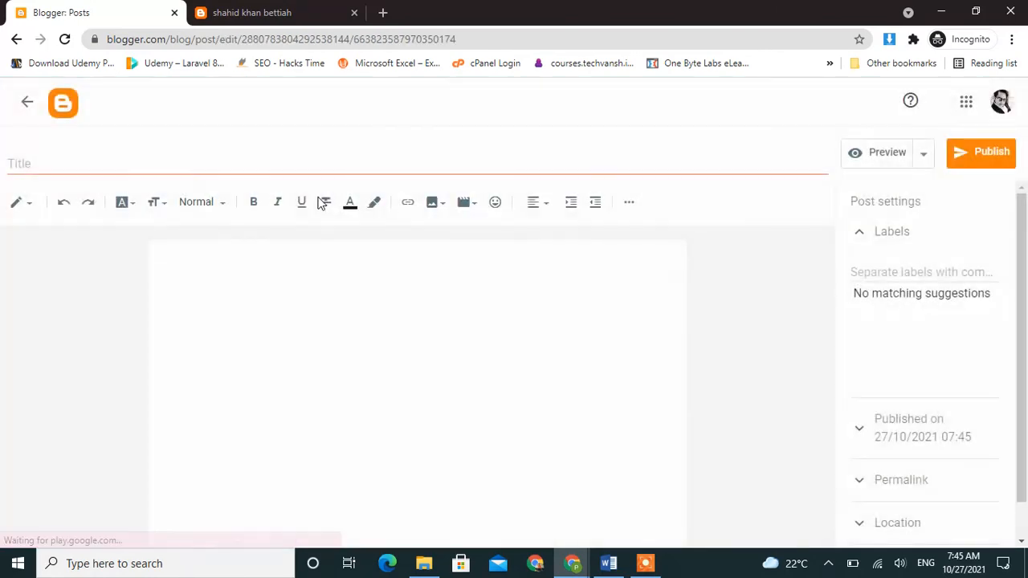
left_click(255, 163)
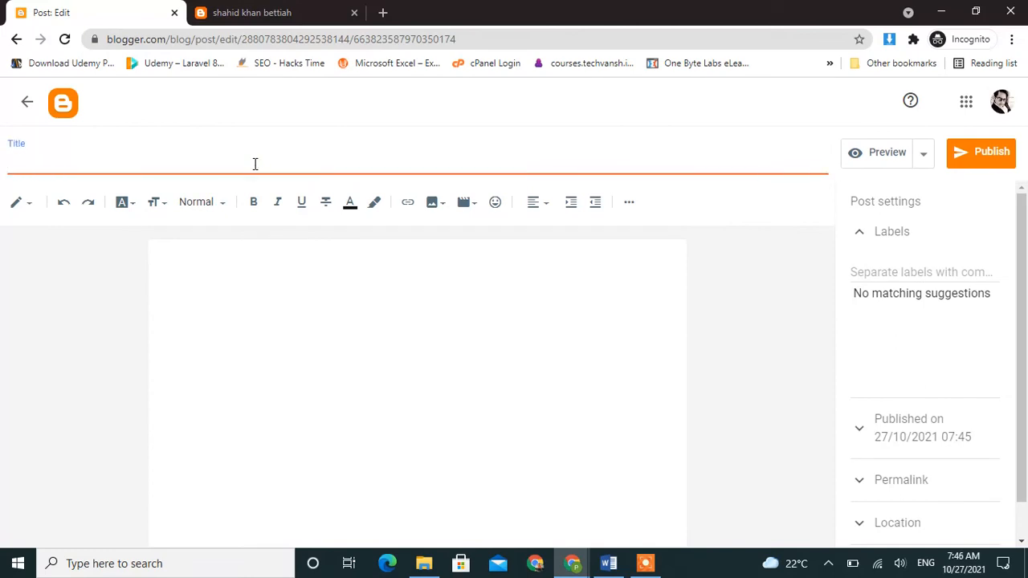
type("Computer shortcut Ke")
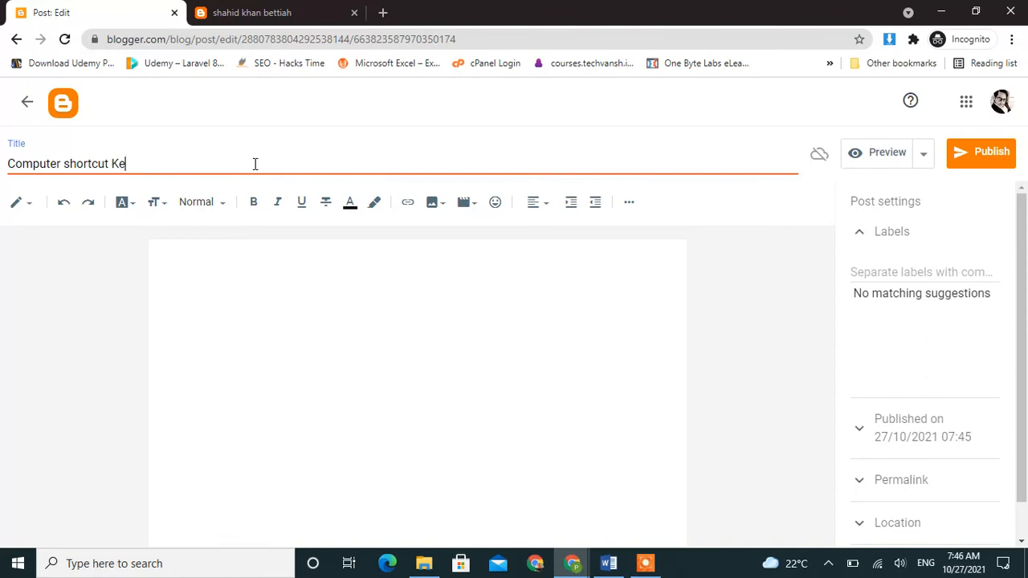
left_click(69, 164)
key("BackSpace")
type("S")
Paste the copied shortcut keys table into the body of the Computer Shortcut Key post
left_click(216, 258)
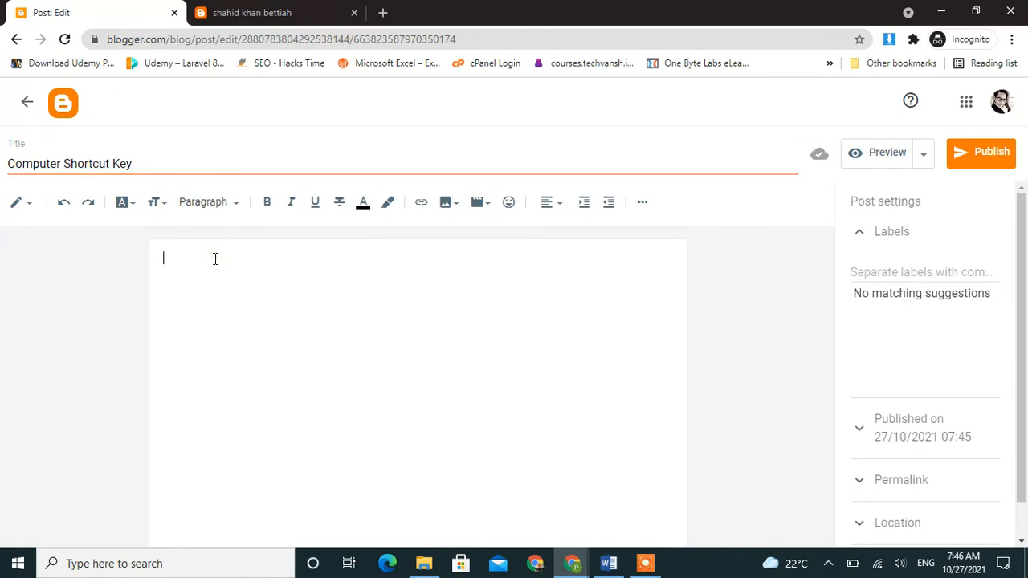
key("ctrl+v")
scroll(309, 344, "up", 20)
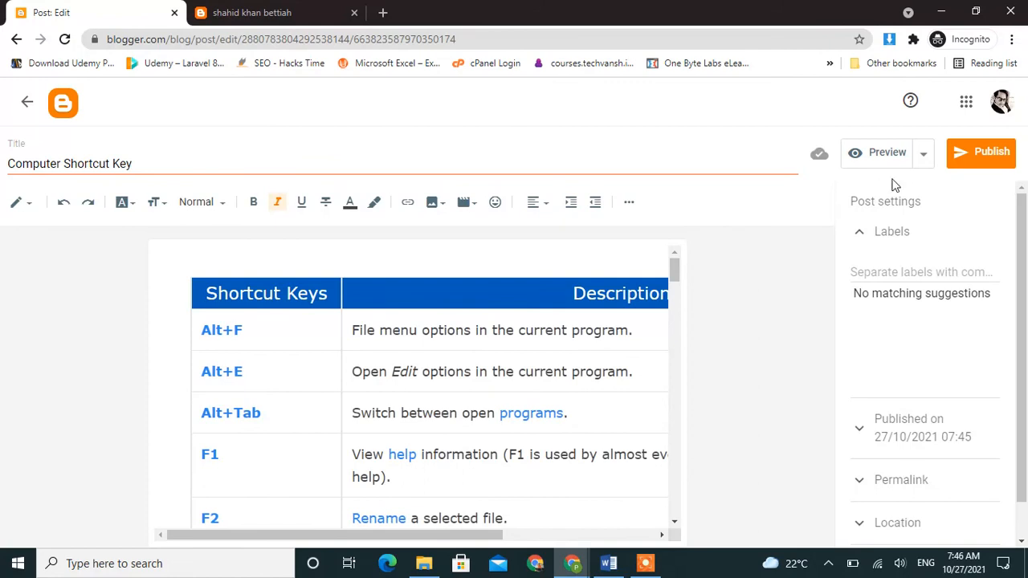
Publish the Computer Shortcut Key post to the blog and confirm the publication
left_click(993, 158)
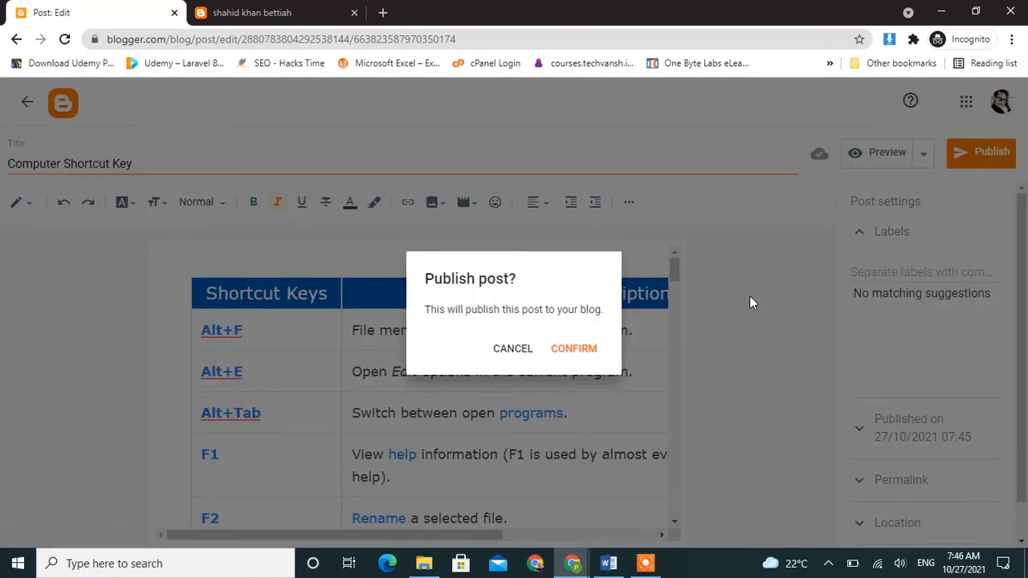
left_click(574, 348)
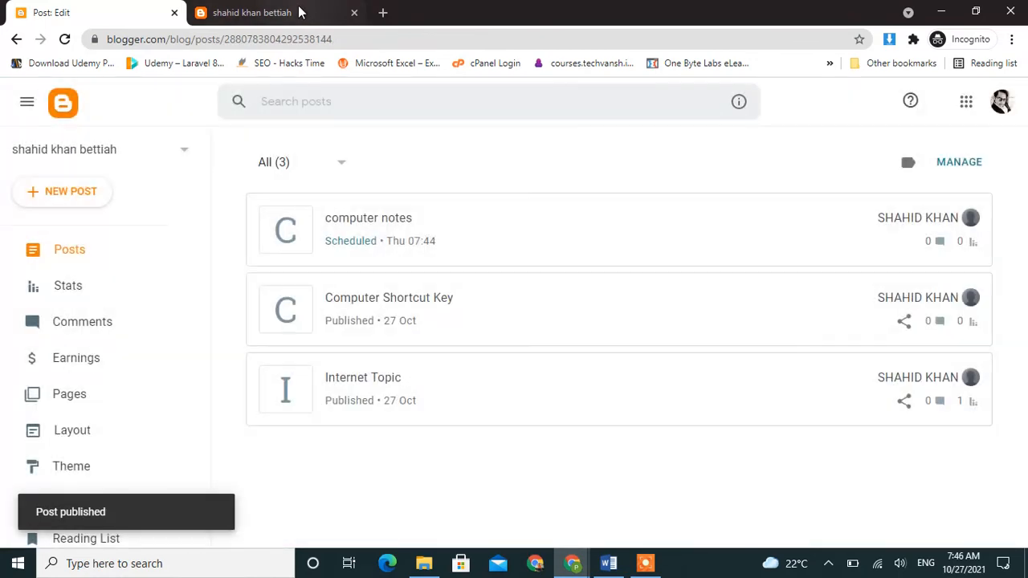
left_click(301, 12)
Delete the scheduled computer notes post from the dashboard's posts list
left_click(101, 12)
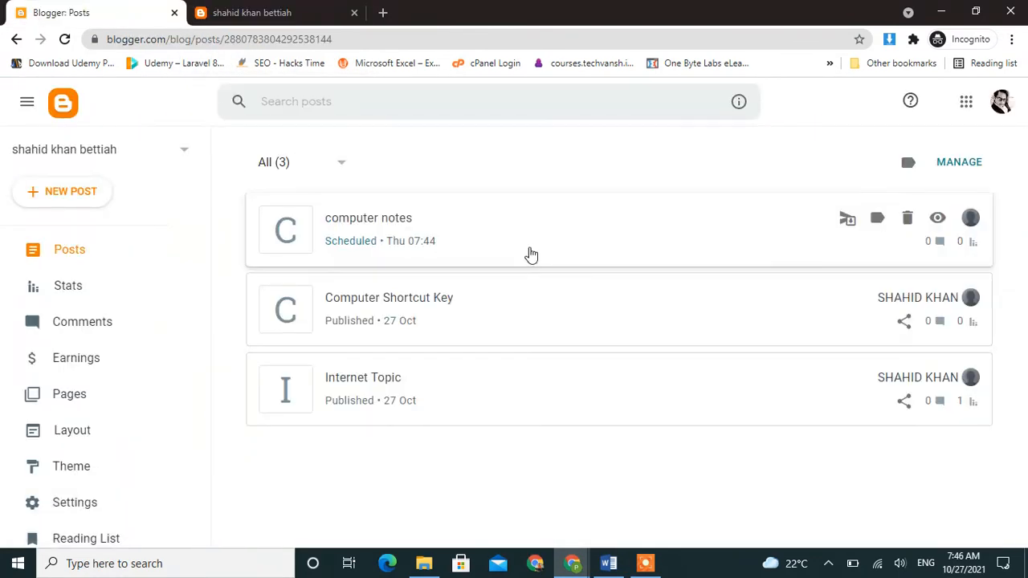
left_click(907, 220)
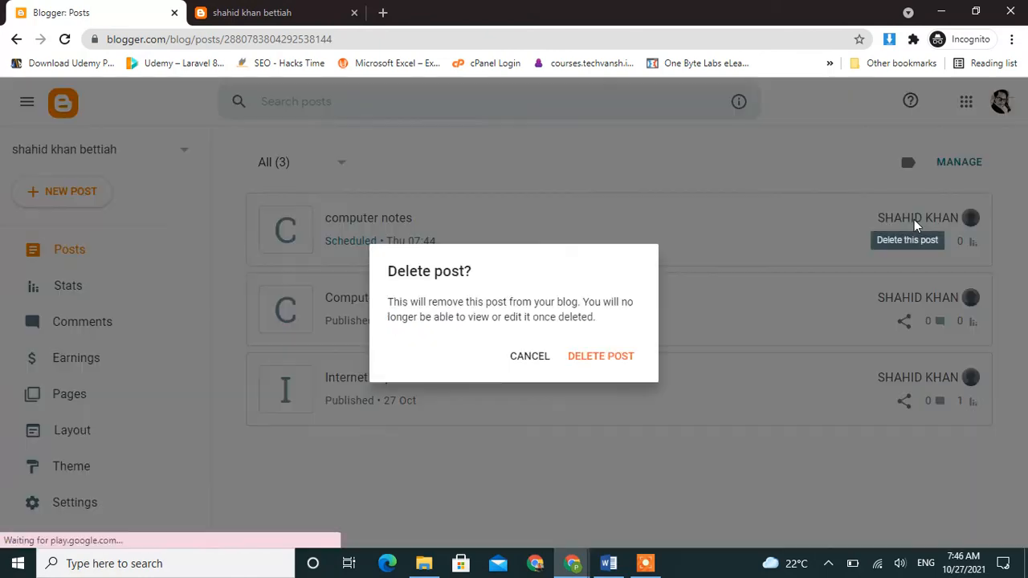
left_click(618, 362)
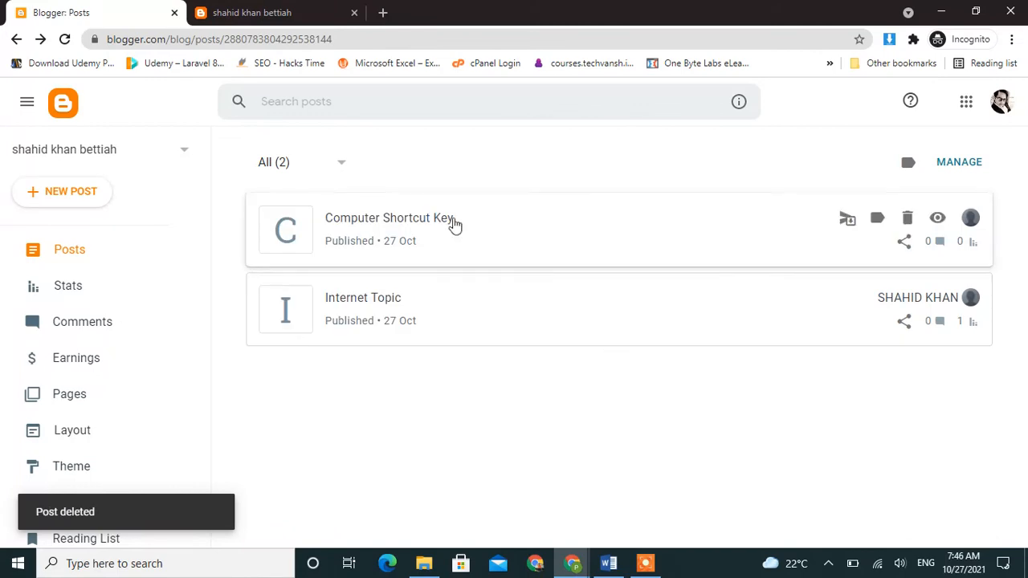
Reload the blog's home page and check how the Computer Shortcut Key and Internet Topic posts are listed
left_click(306, 10)
left_click(64, 40)
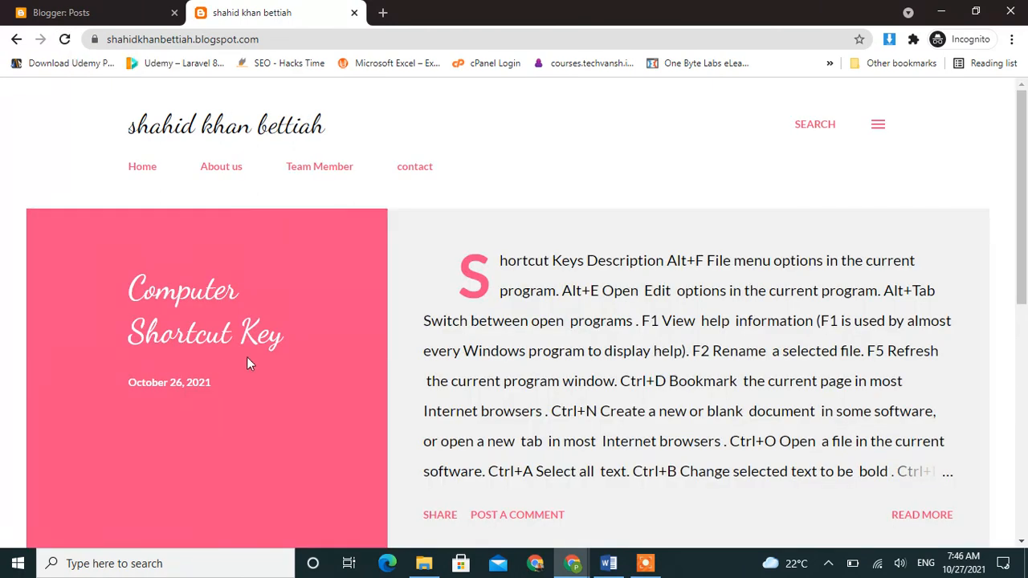
scroll(293, 347, "down", 4)
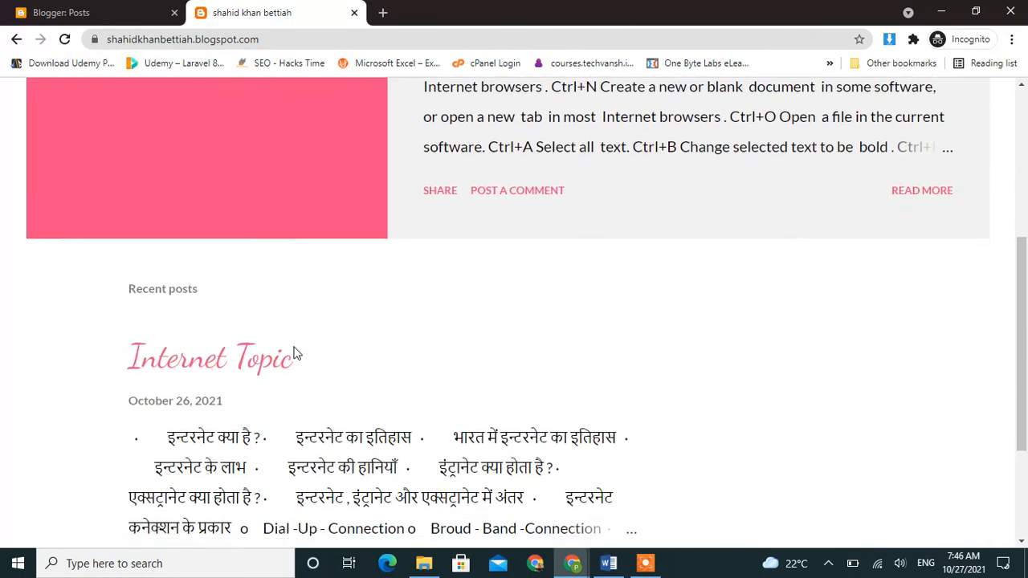
scroll(293, 352, "down", 2)
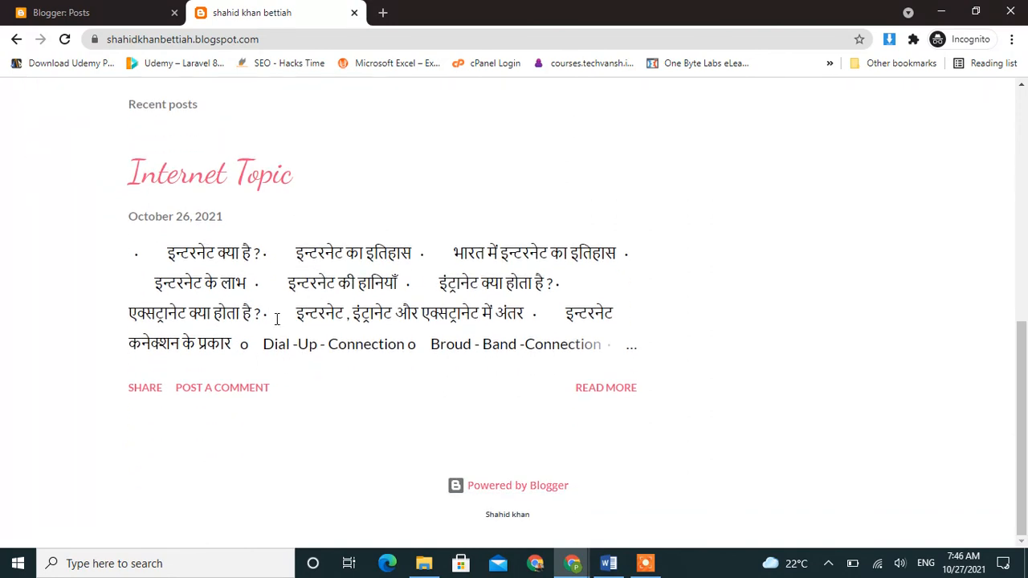
scroll(276, 319, "up", 3)
scroll(277, 319, "down", 3)
scroll(276, 324, "up", 1)
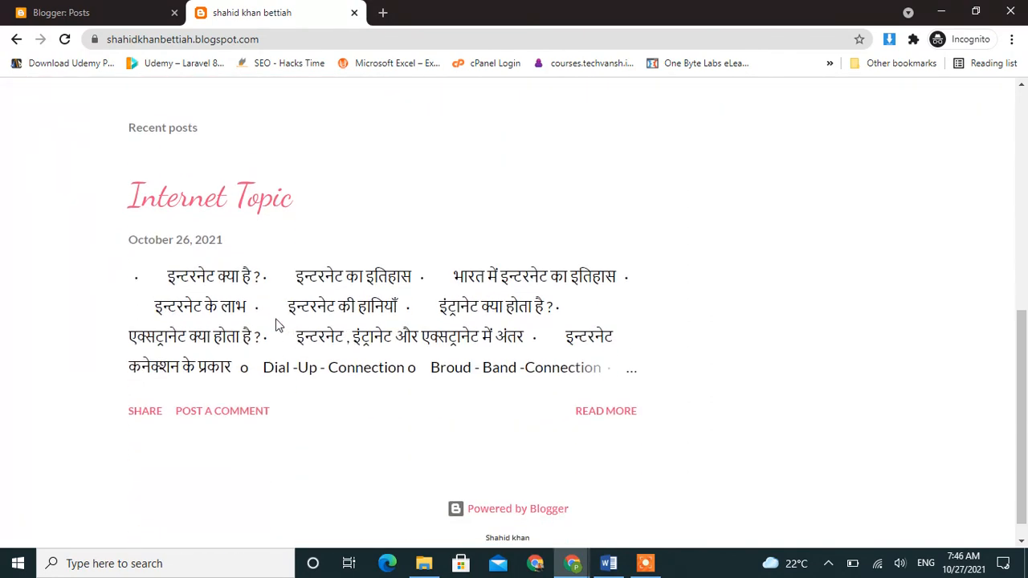
scroll(341, 321, "up", 5)
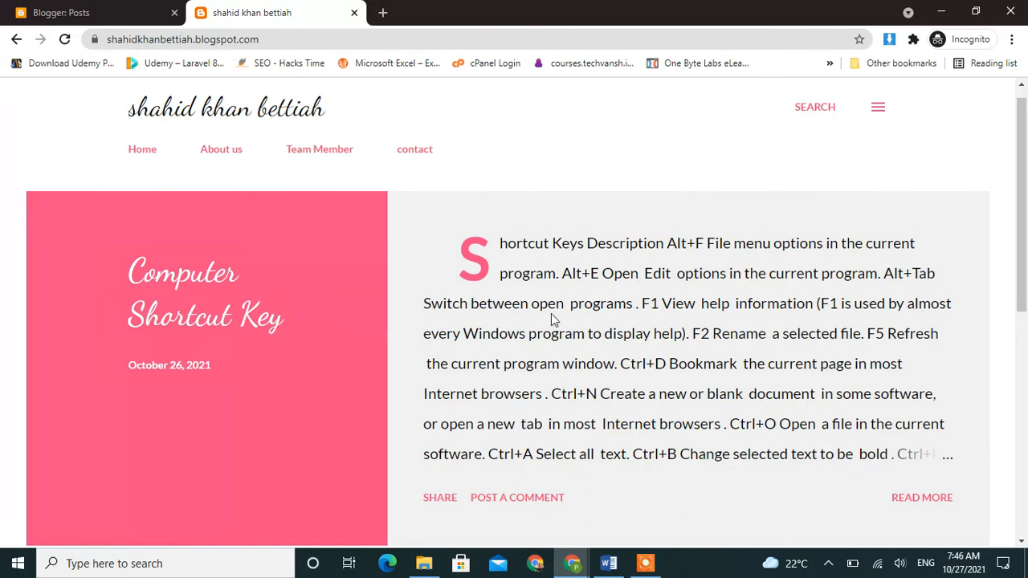
Open the full Computer Shortcut Key post and look through it down to the popular posts section
left_click(922, 500)
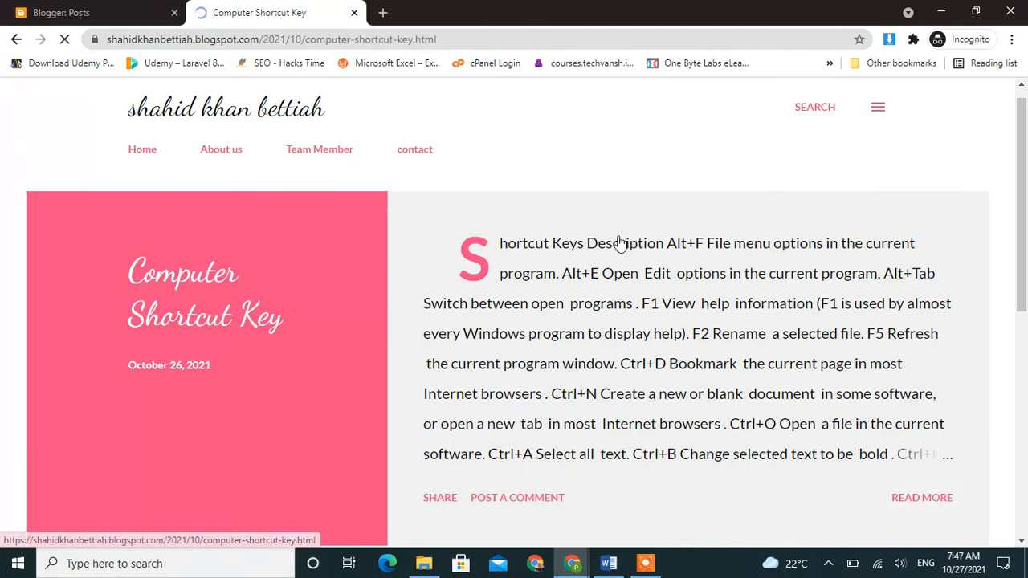
scroll(460, 279, "down", 3)
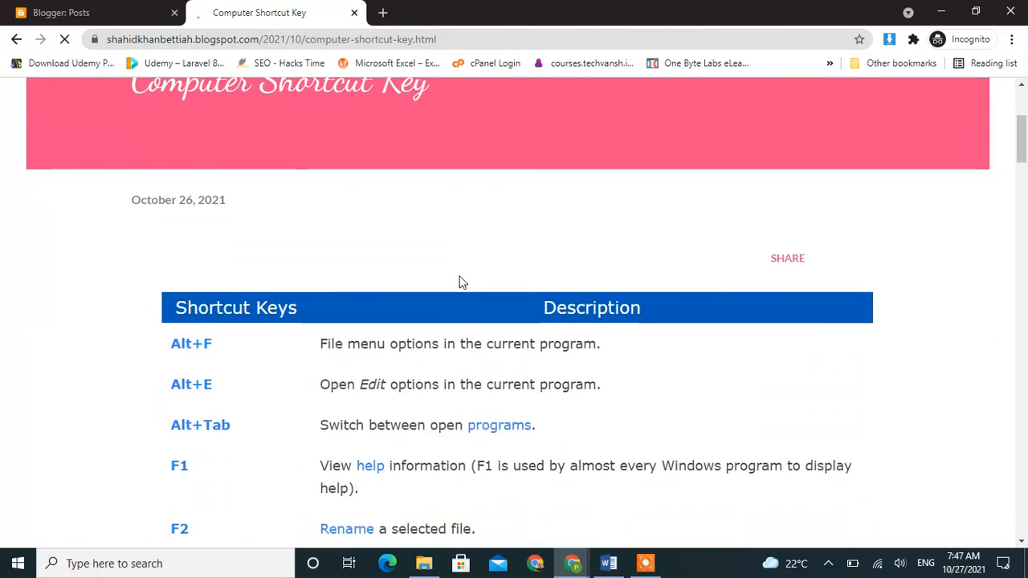
scroll(460, 281, "down", 8)
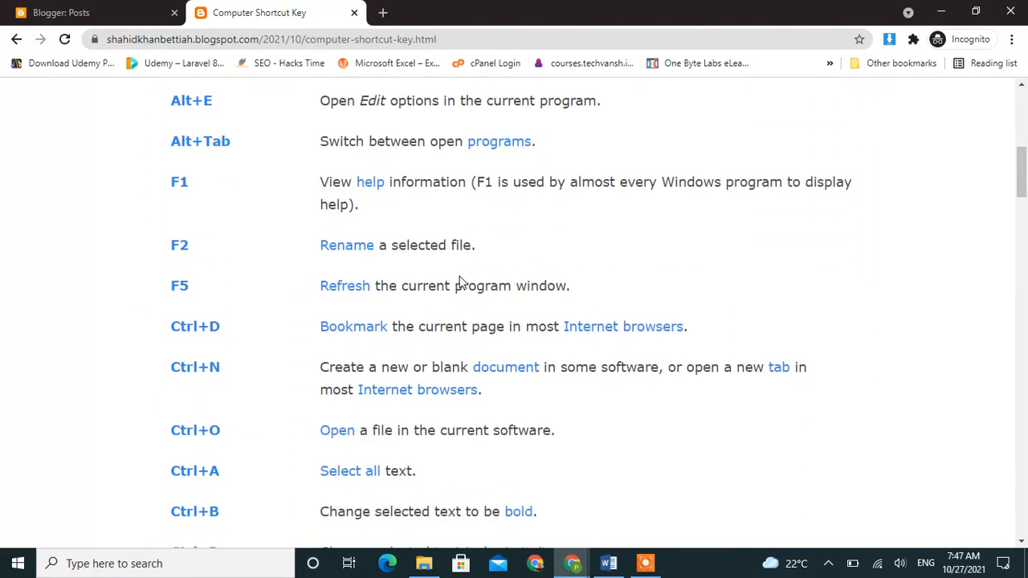
scroll(460, 282, "down", 15)
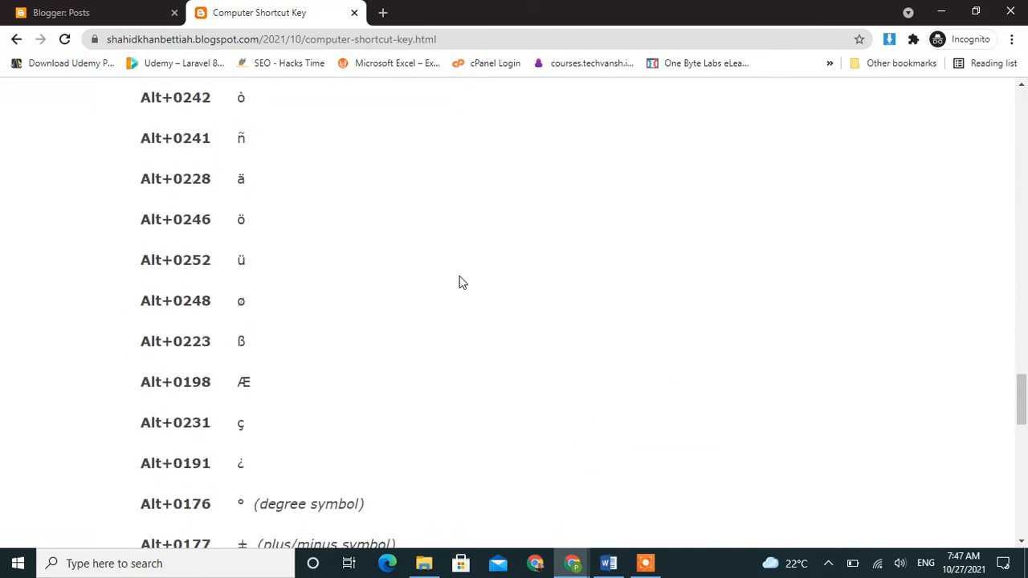
scroll(462, 282, "down", 10)
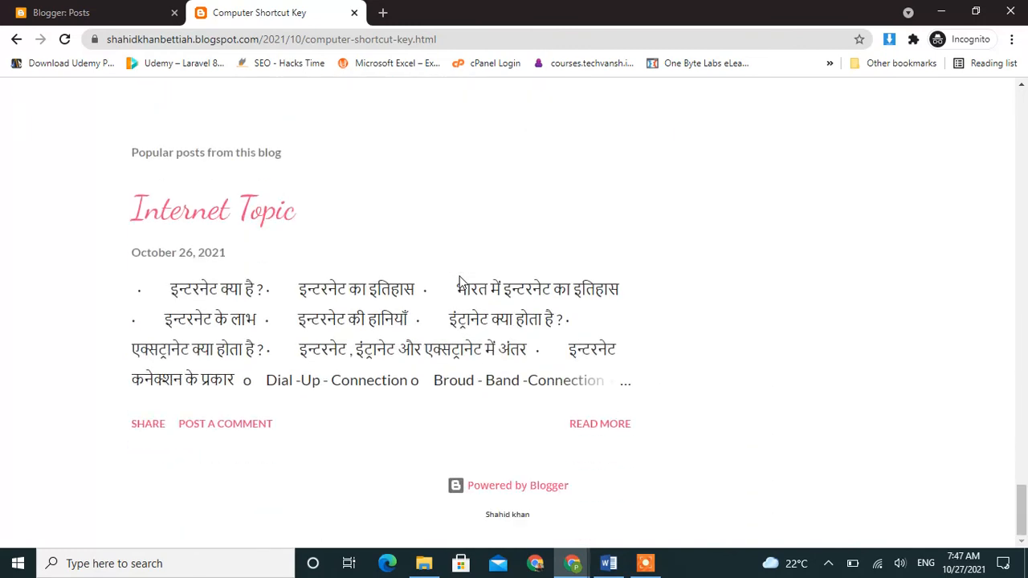
scroll(461, 282, "up", 4)
scroll(450, 292, "down", 3)
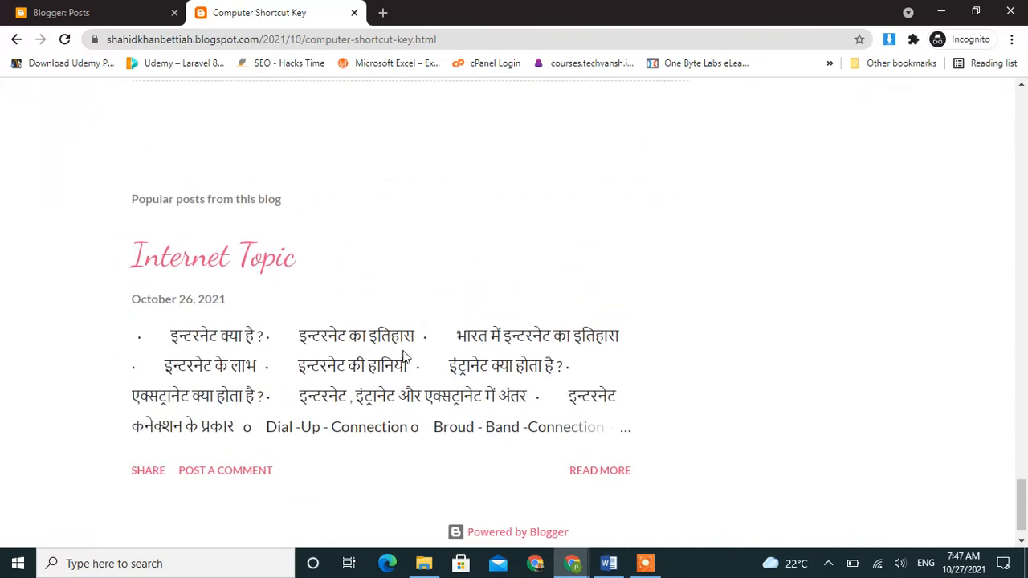
Open the Internet Topic post from the popular posts and look through it to the end
left_click(252, 268)
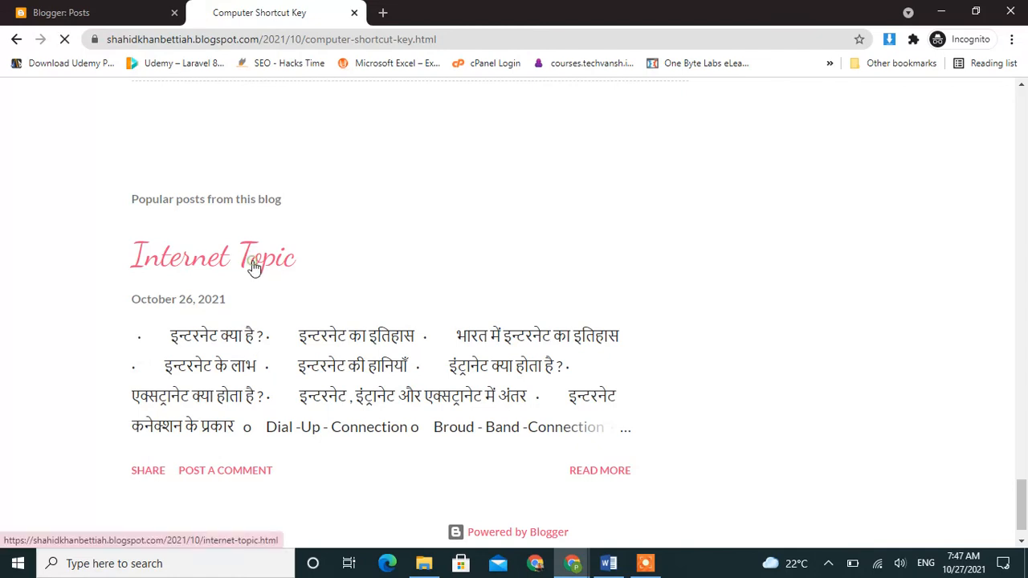
scroll(252, 268, "down", 15)
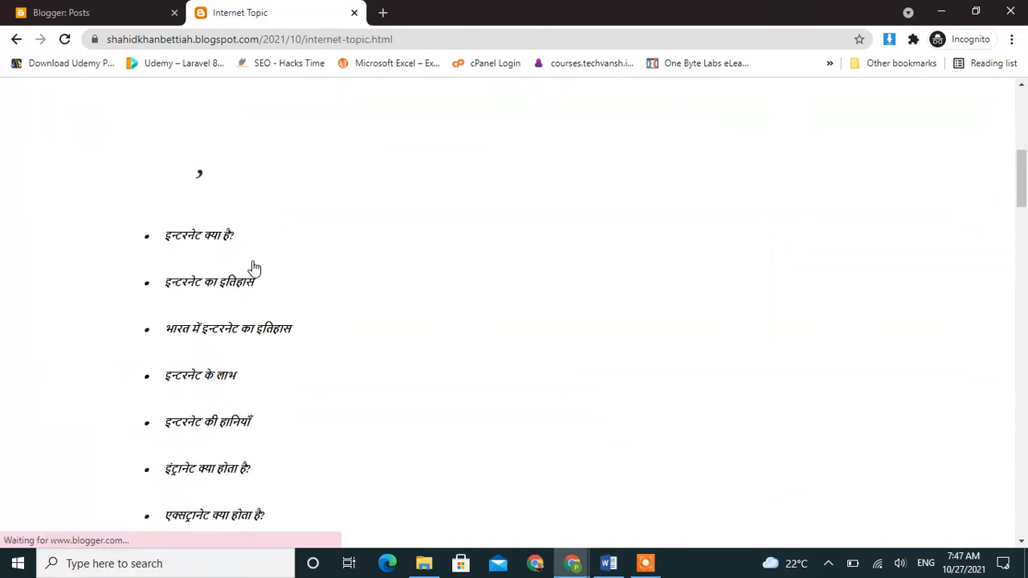
scroll(252, 267, "down", 15)
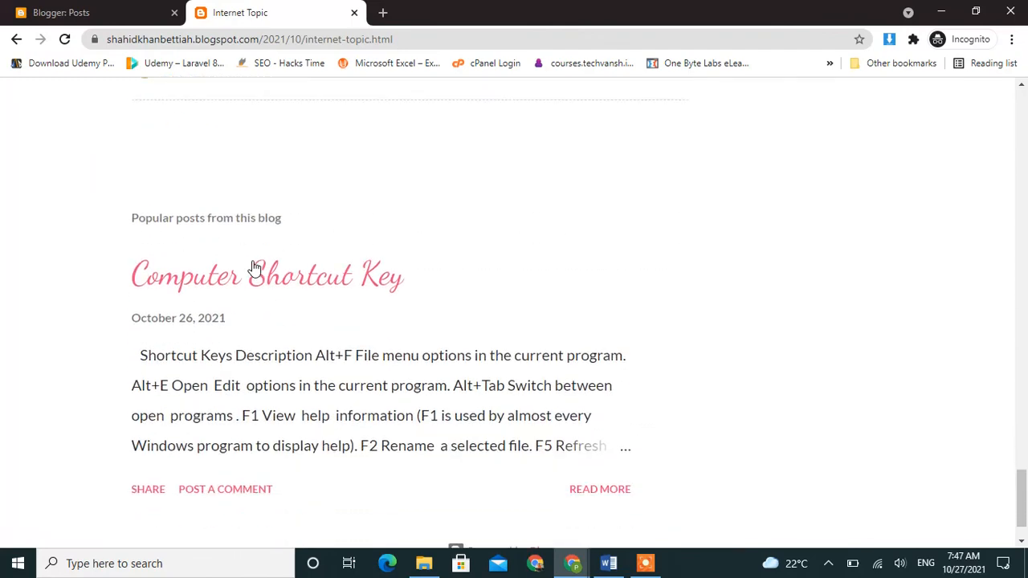
Open the Internet Topic post for editing from the dashboard and delete the empty line above its first list item
left_click(58, 10)
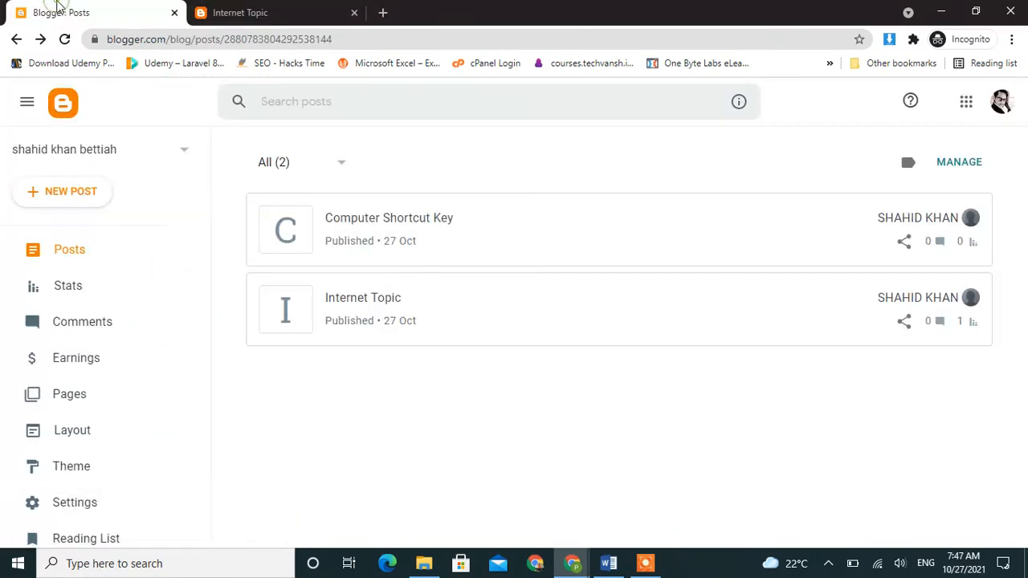
left_click(387, 305)
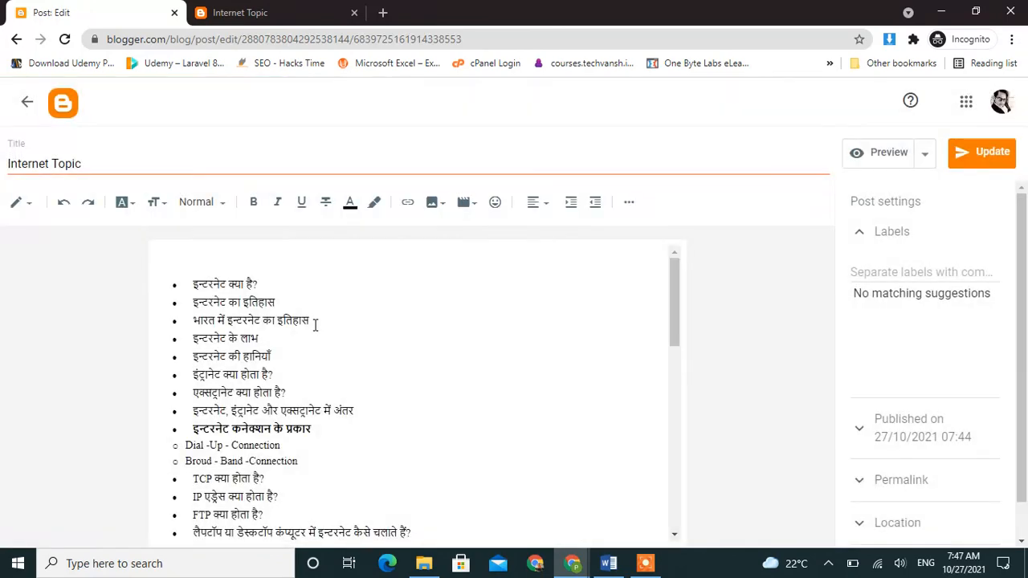
left_click(193, 265)
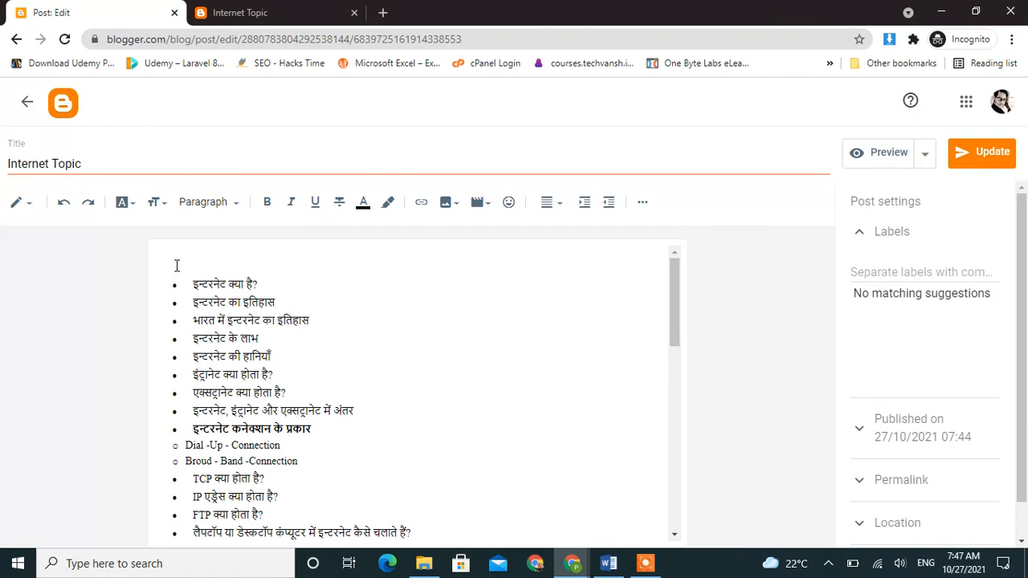
key("Delete")
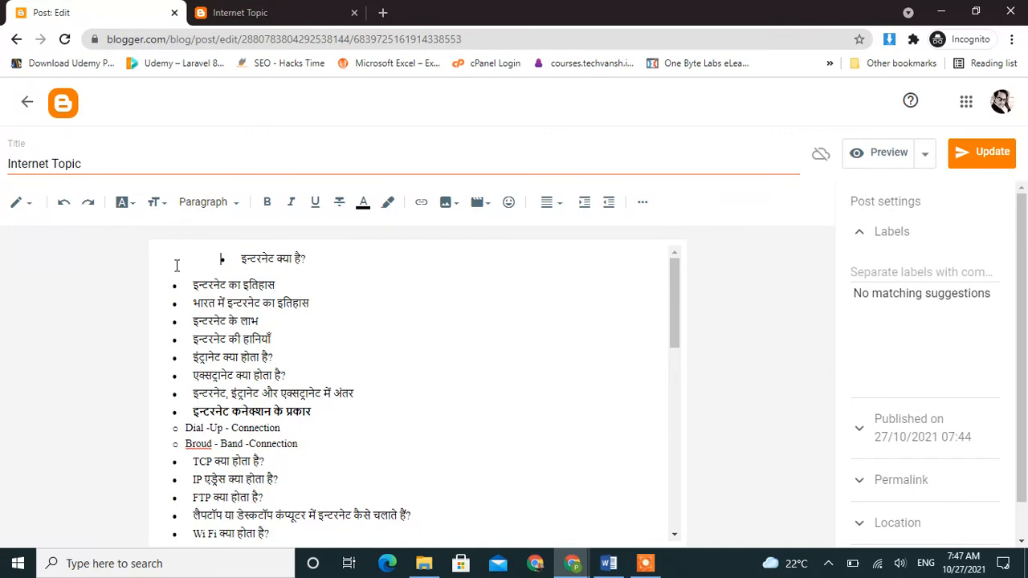
Remove the empty space after the final Cookies item in the Internet Topic post and update the post
scroll(420, 473, "down", 7)
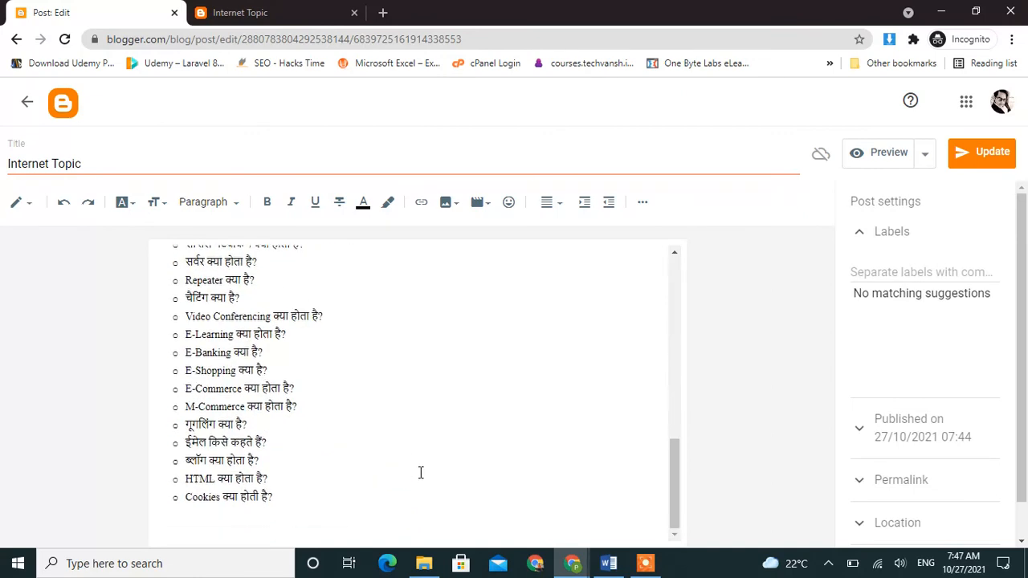
left_click(278, 495)
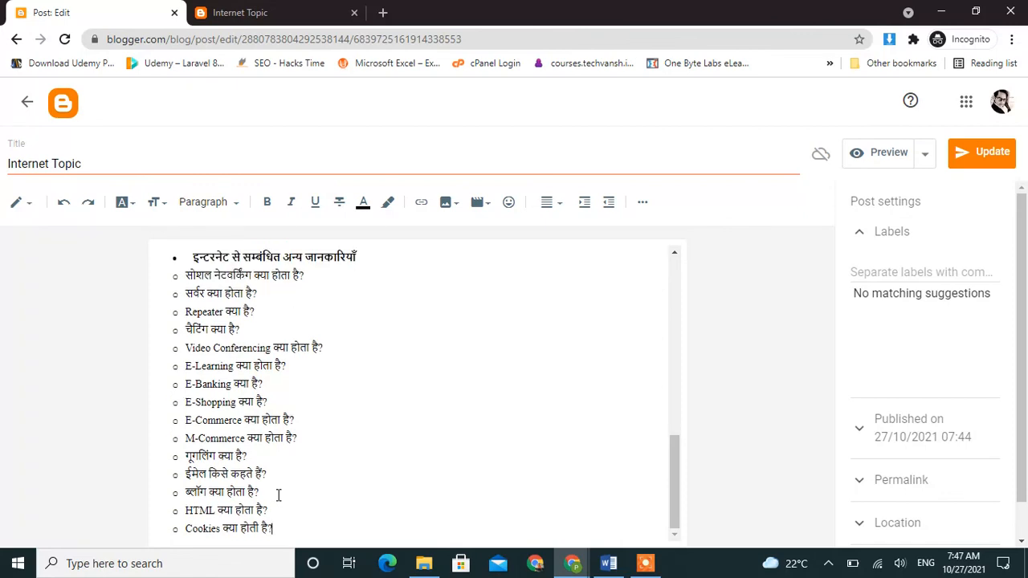
left_click(976, 153)
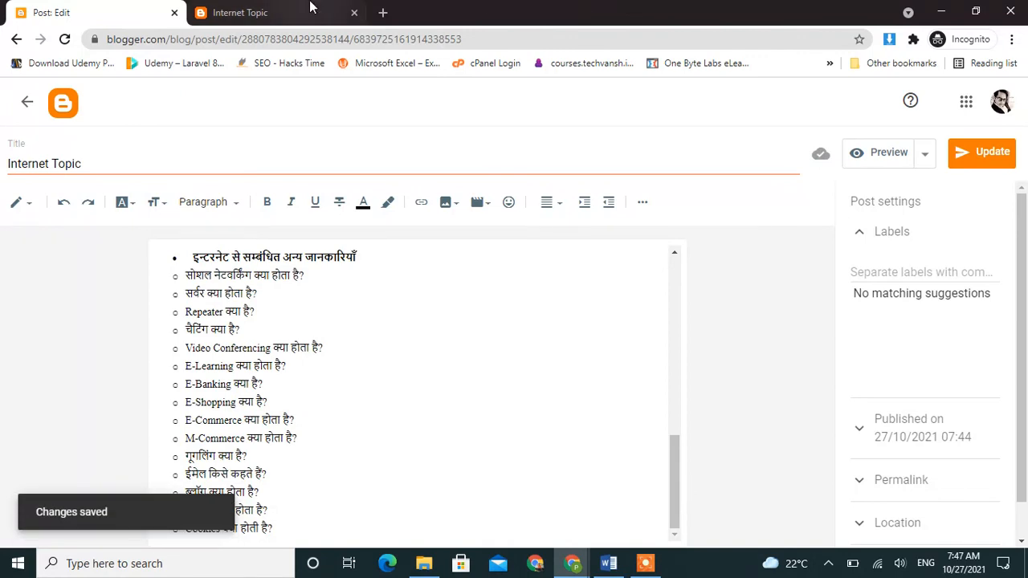
Reload the live Internet Topic post and examine the layout of its list, quotation marks and spacing
left_click(257, 12)
left_click(65, 39)
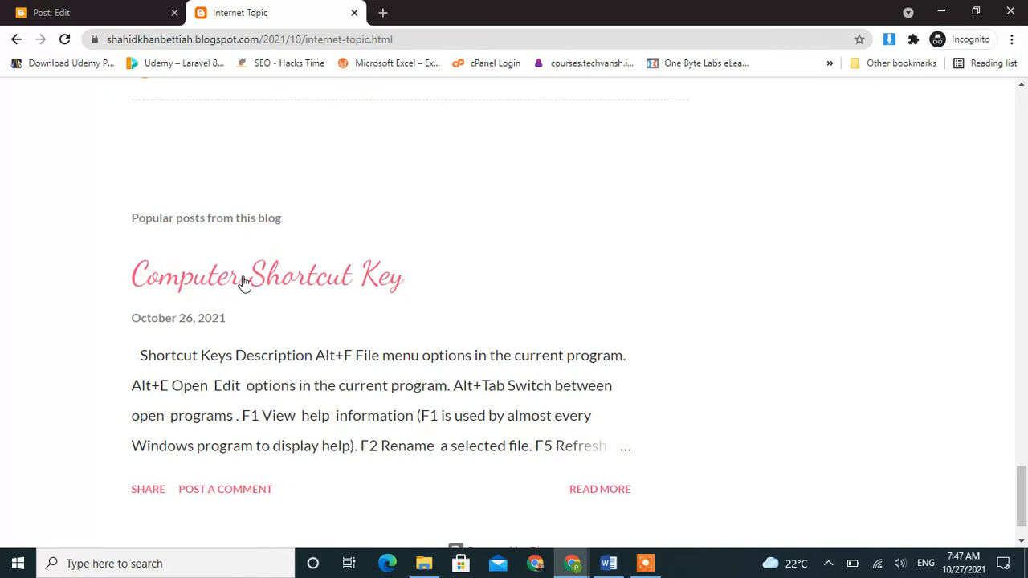
scroll(245, 283, "up", 7)
scroll(245, 282, "down", 3)
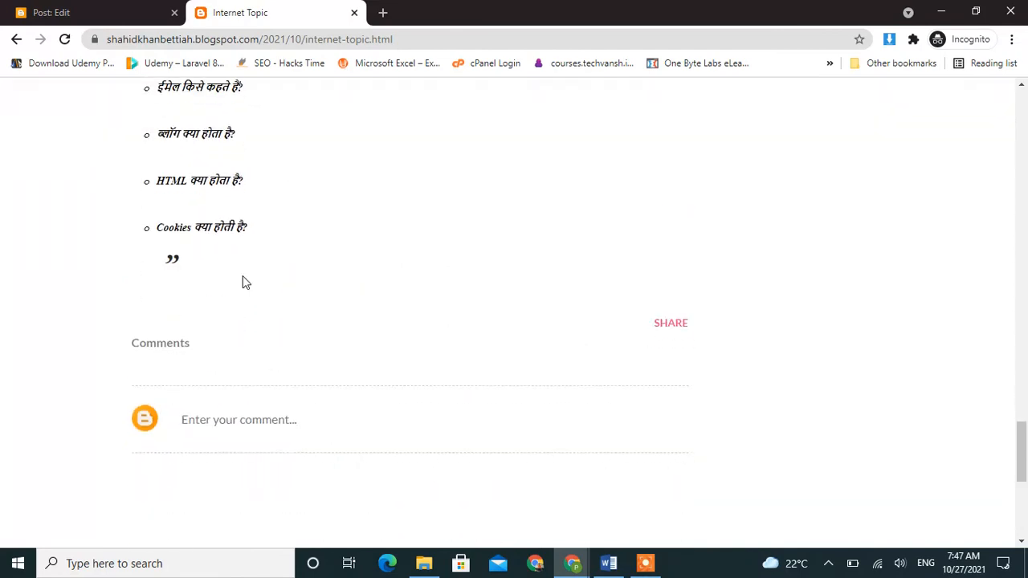
scroll(187, 271, "up", 15)
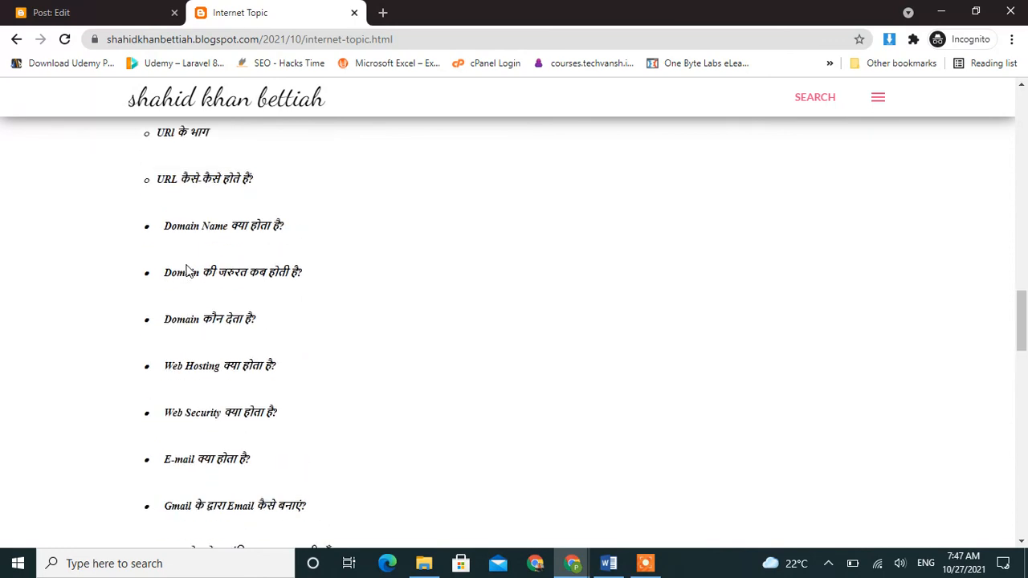
scroll(186, 271, "up", 15)
scroll(185, 271, "down", 5)
scroll(185, 270, "down", 2)
scroll(187, 265, "up", 2)
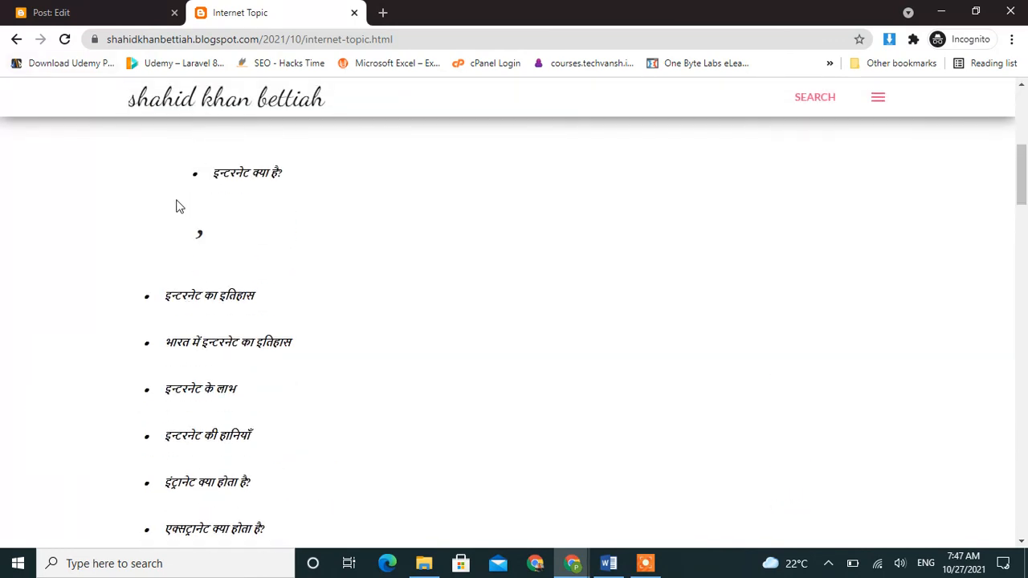
scroll(179, 206, "up", 1)
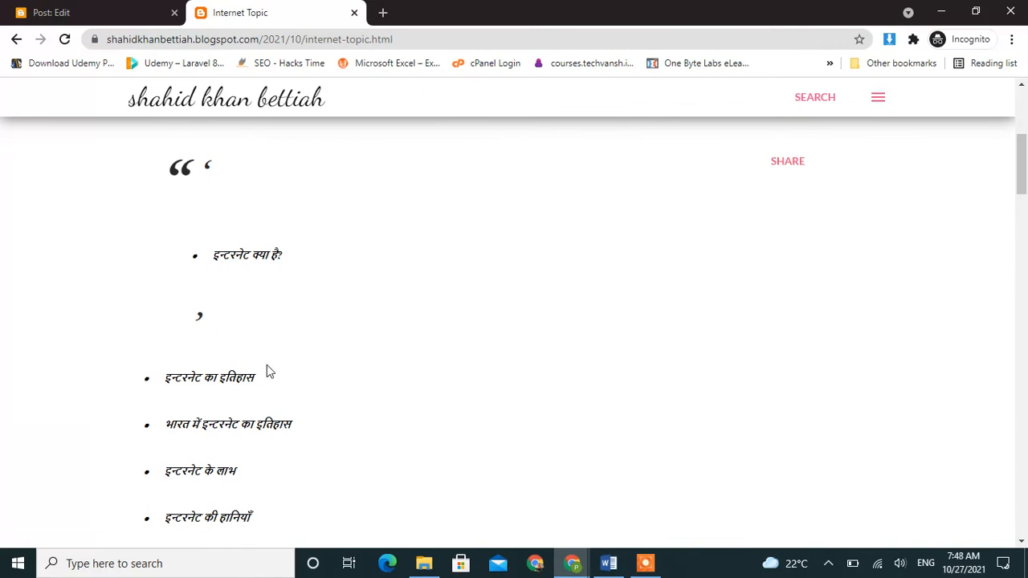
scroll(267, 367, "down", 3)
scroll(267, 366, "up", 2)
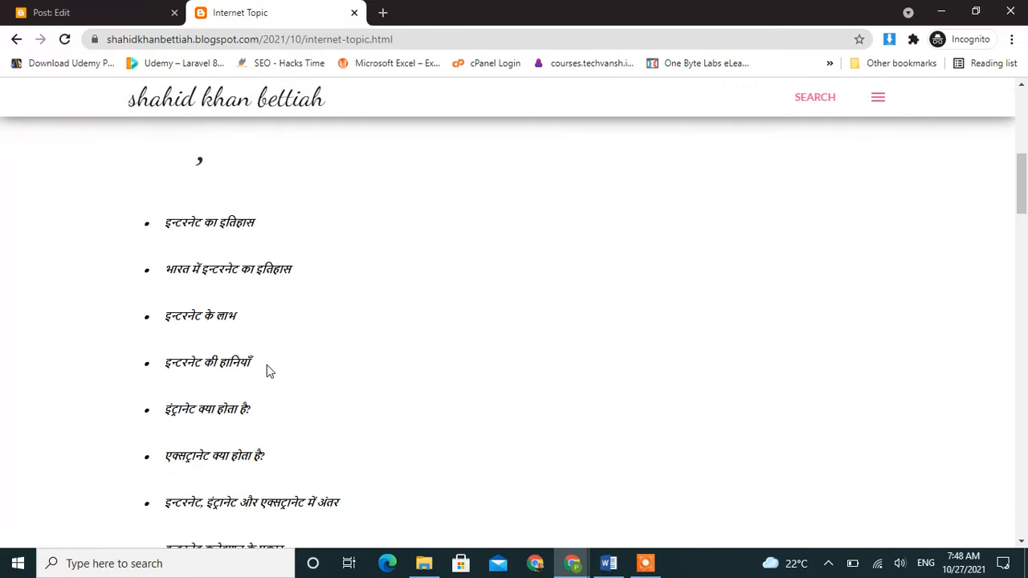
scroll(268, 367, "up", 3)
scroll(267, 366, "down", 2)
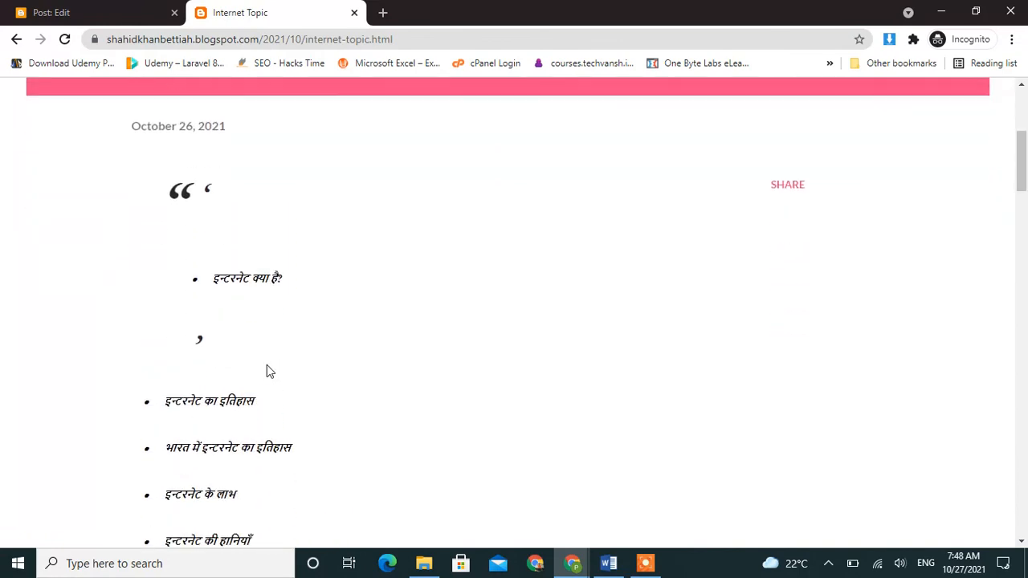
scroll(267, 365, "down", 3)
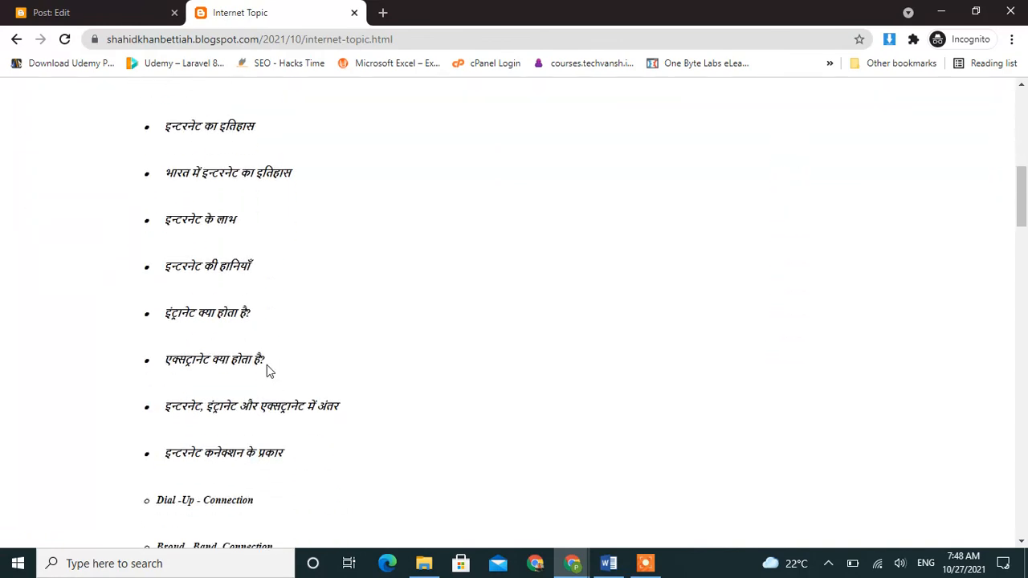
scroll(266, 364, "down", 1)
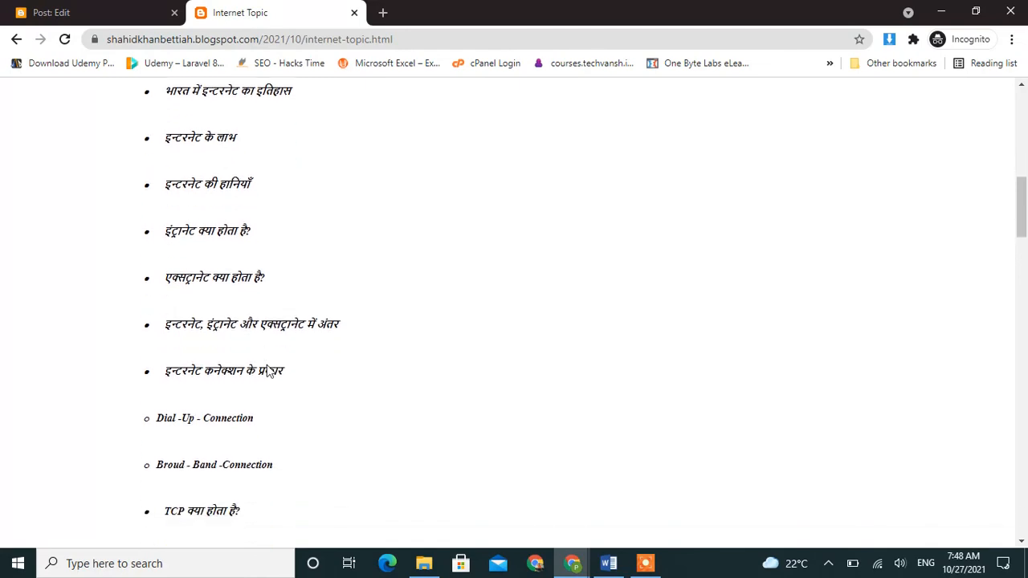
Read through the bulleted topics of the live Internet Topic post and return to its title banner
scroll(269, 371, "down", 1)
scroll(238, 288, "down", 1)
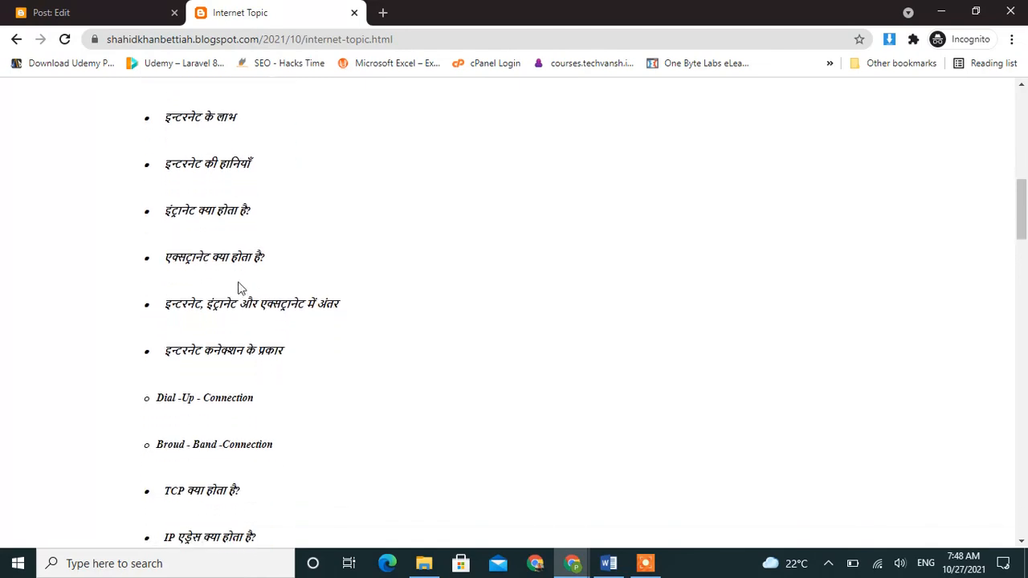
scroll(239, 287, "down", 1)
scroll(238, 287, "down", 2)
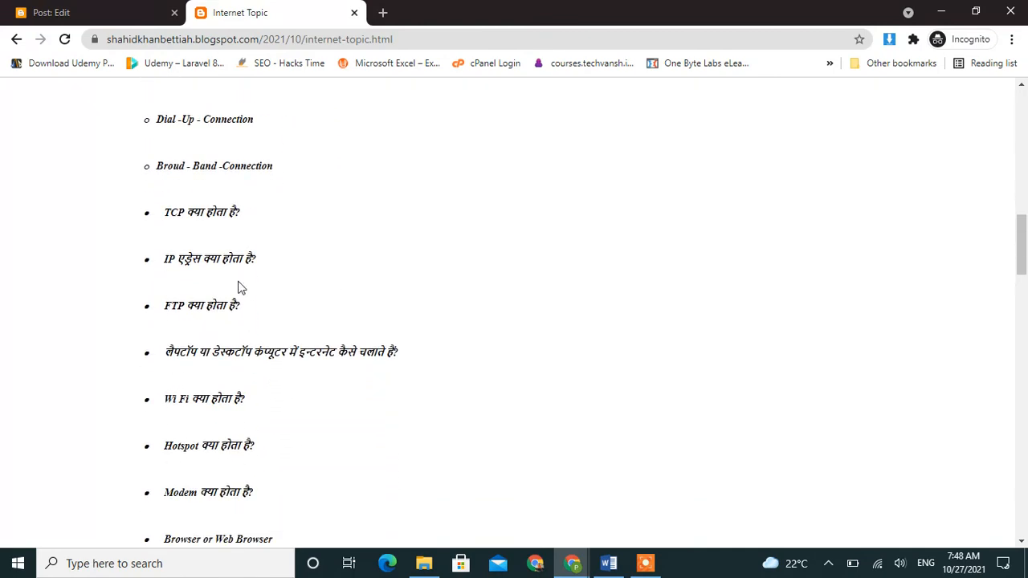
scroll(238, 287, "down", 1)
scroll(238, 287, "down", 1)
scroll(239, 288, "down", 1)
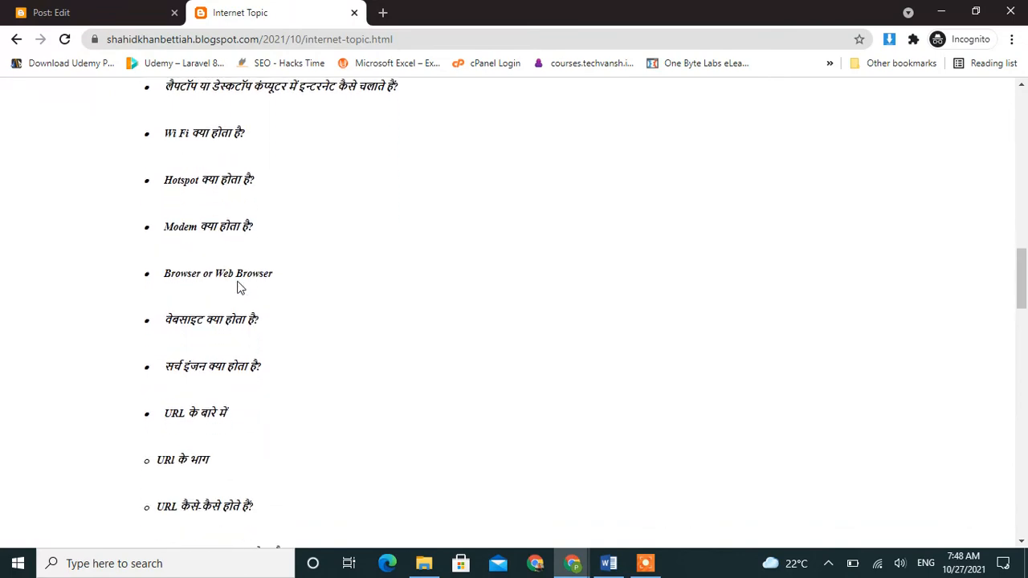
scroll(239, 287, "down", 5)
scroll(239, 281, "up", 15)
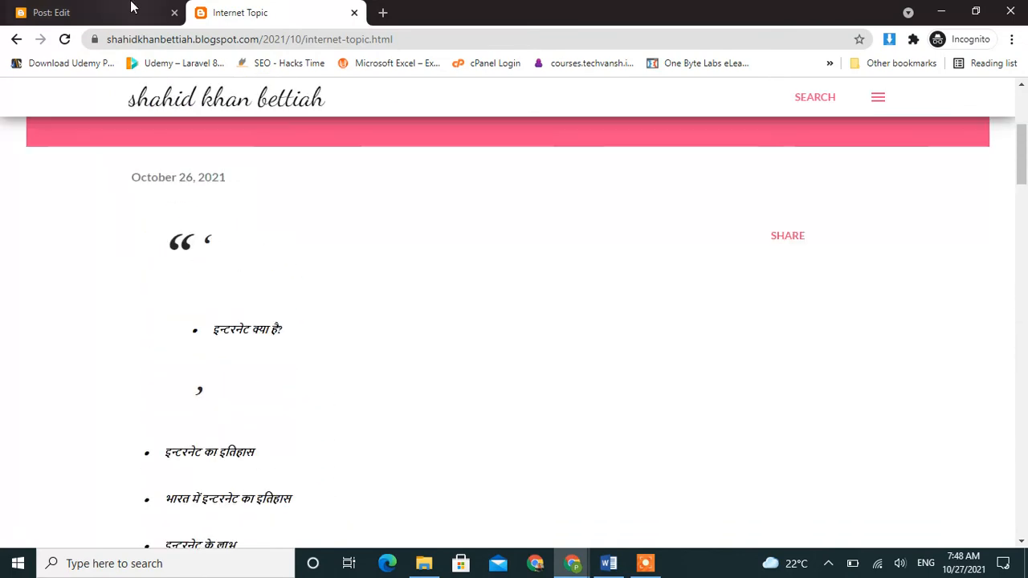
scroll(241, 206, "up", 3)
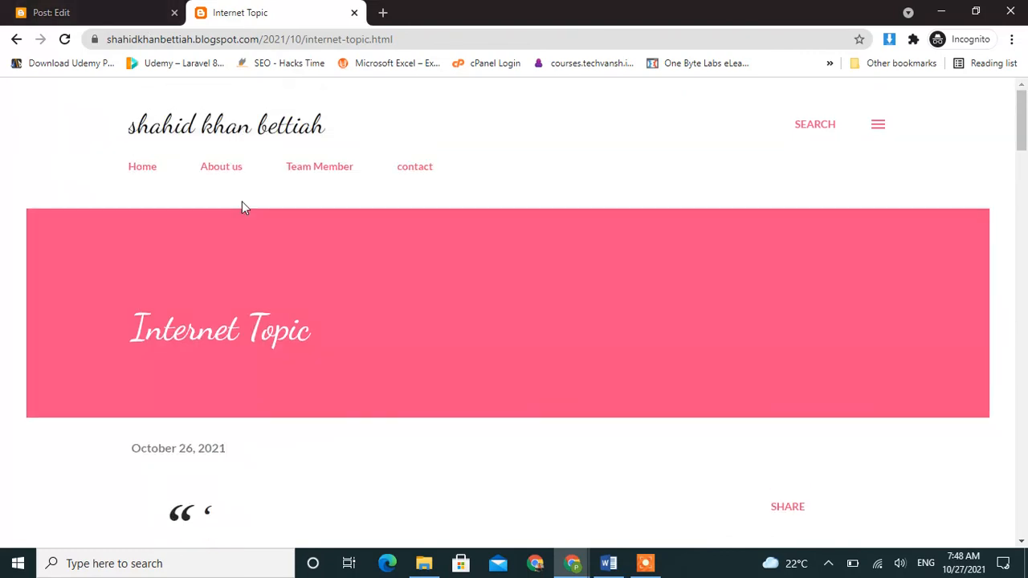
Compare the Internet Topic post's editor content with its live page, checking the list from start to the final topics
left_click(147, 18)
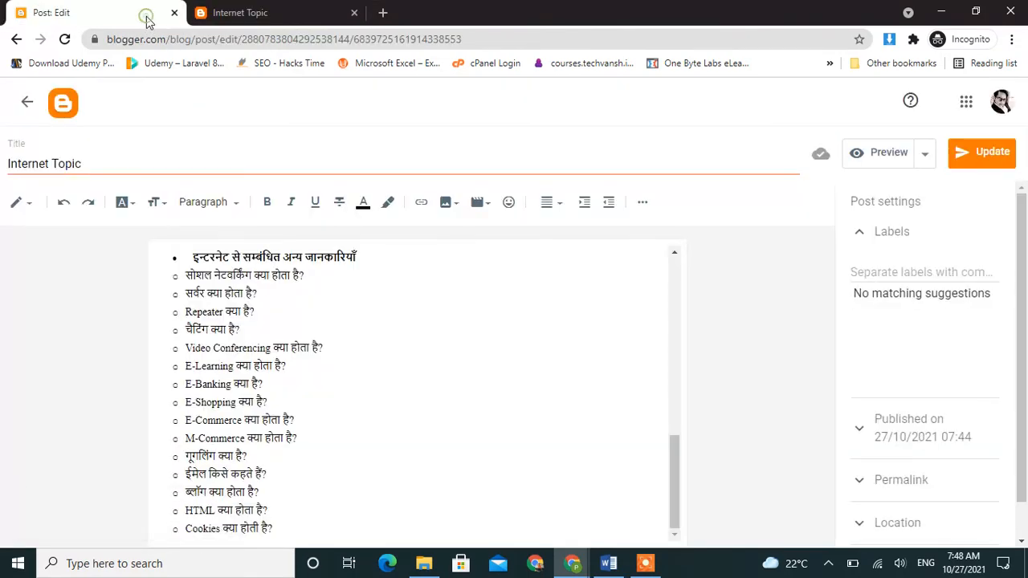
left_click(257, 14)
scroll(478, 398, "down", 10)
scroll(478, 398, "down", 15)
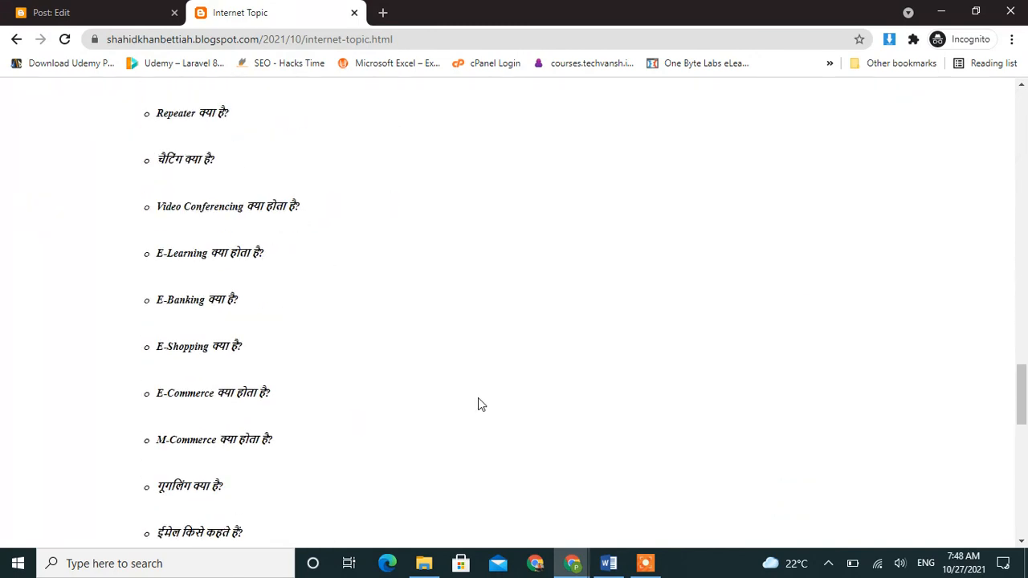
scroll(478, 399, "up", 10)
scroll(477, 399, "up", 10)
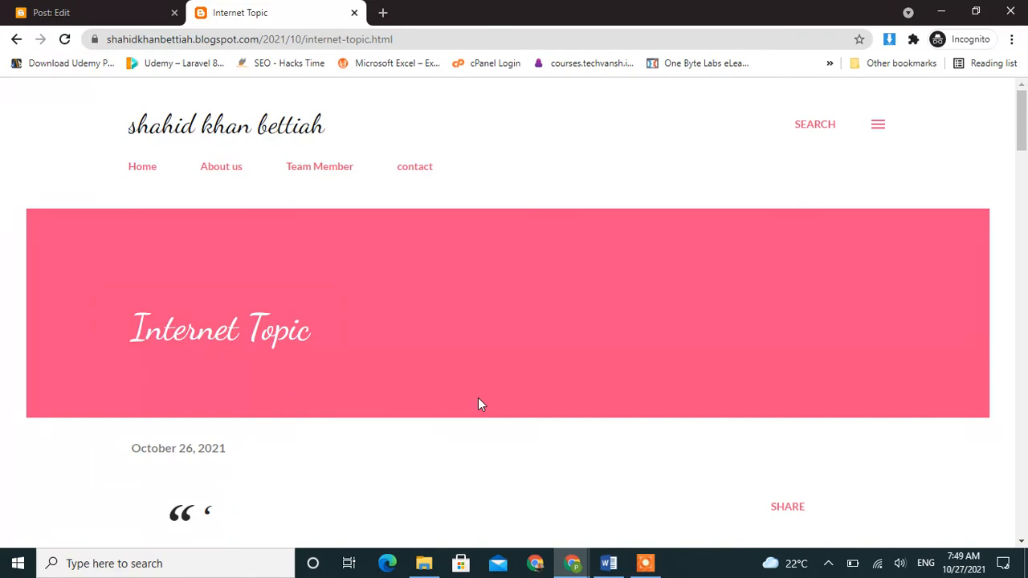
scroll(478, 398, "down", 6)
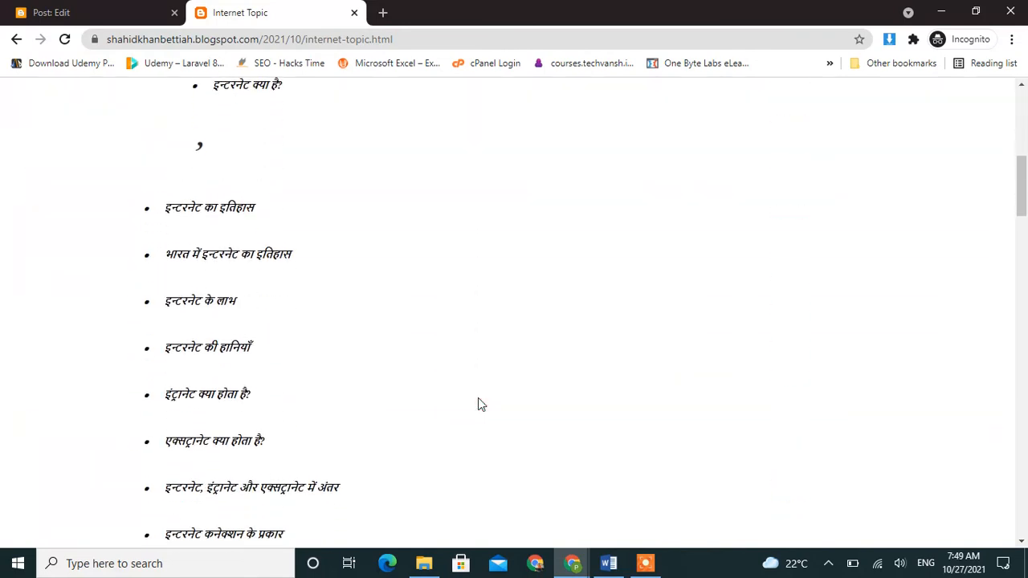
scroll(478, 404, "up", 6)
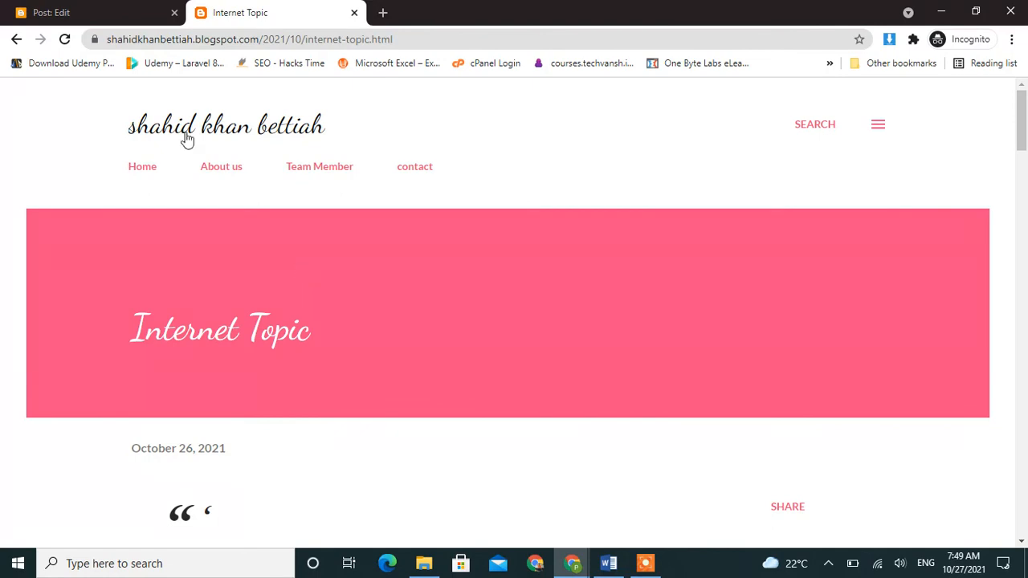
Leave the Internet Topic post editor for the blog's posts list and look over the dashboard sections
left_click(115, 23)
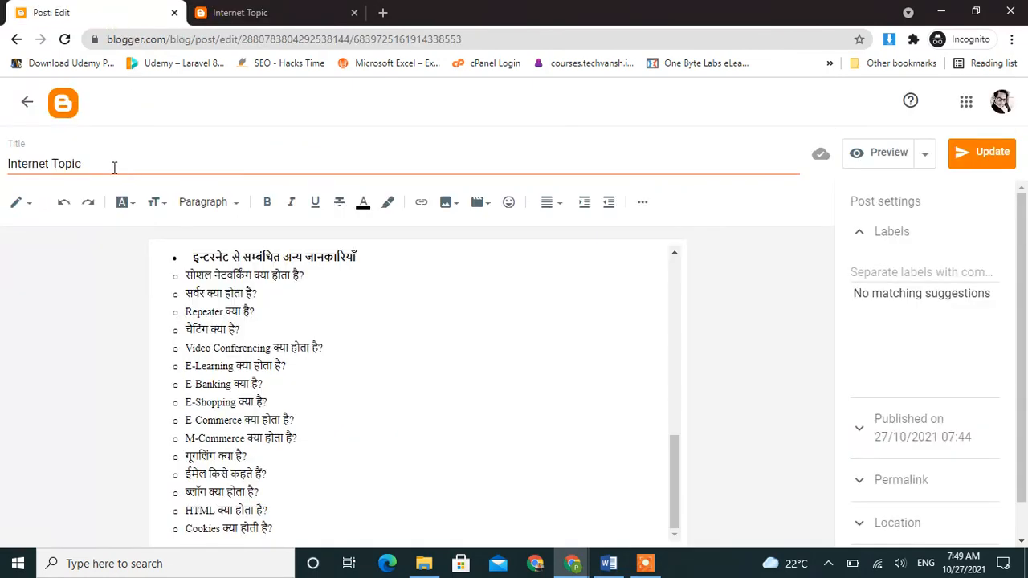
left_click_drag(83, 164, 64, 164)
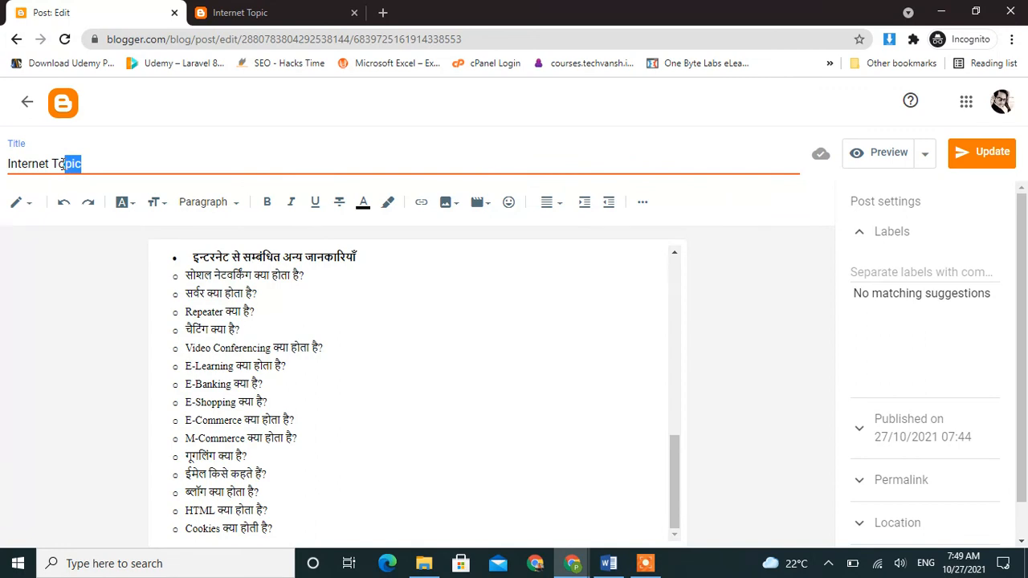
left_click(103, 165)
left_click(29, 98)
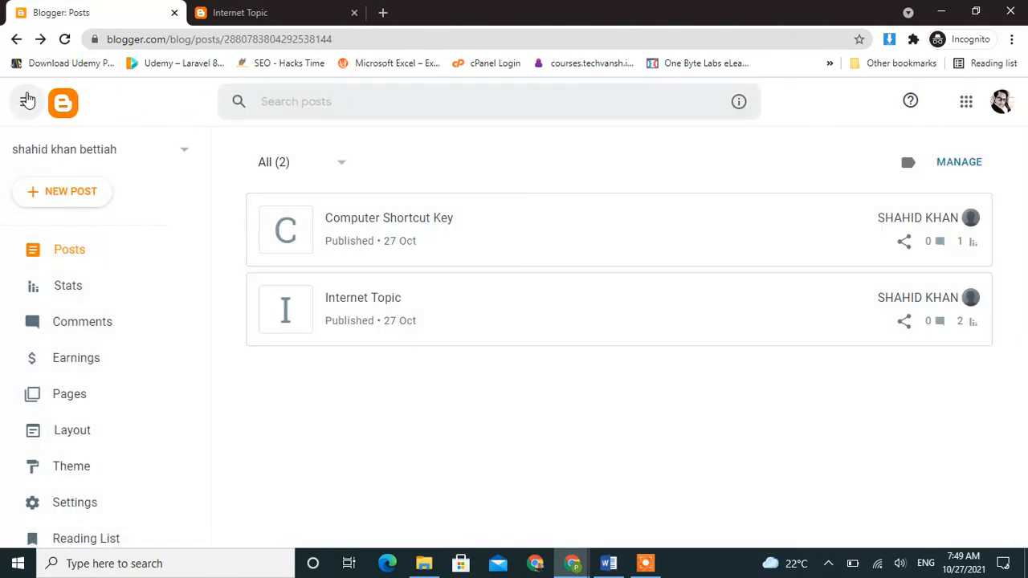
scroll(102, 348, "down", 2)
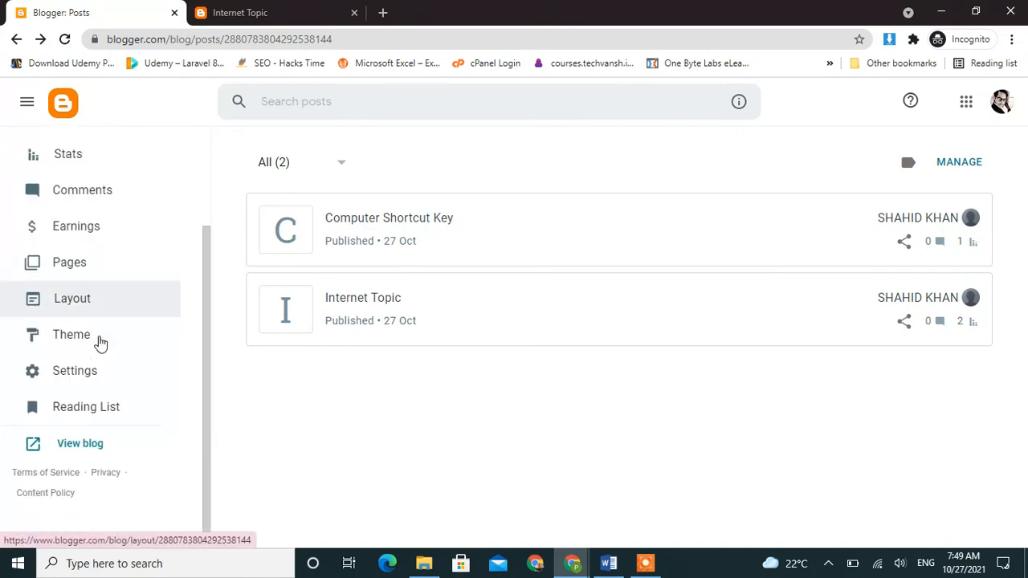
scroll(100, 343, "up", 2)
scroll(99, 340, "down", 3)
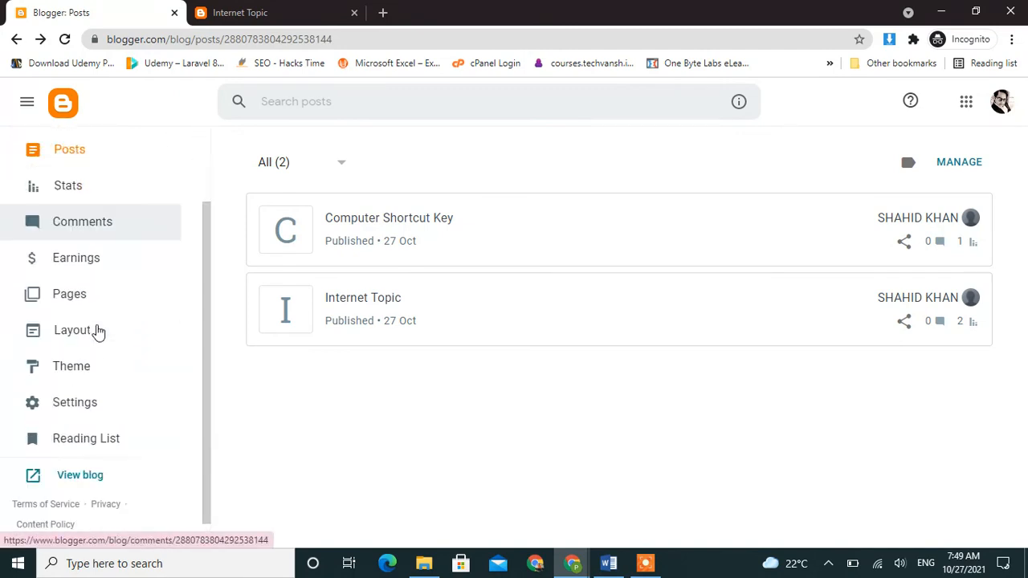